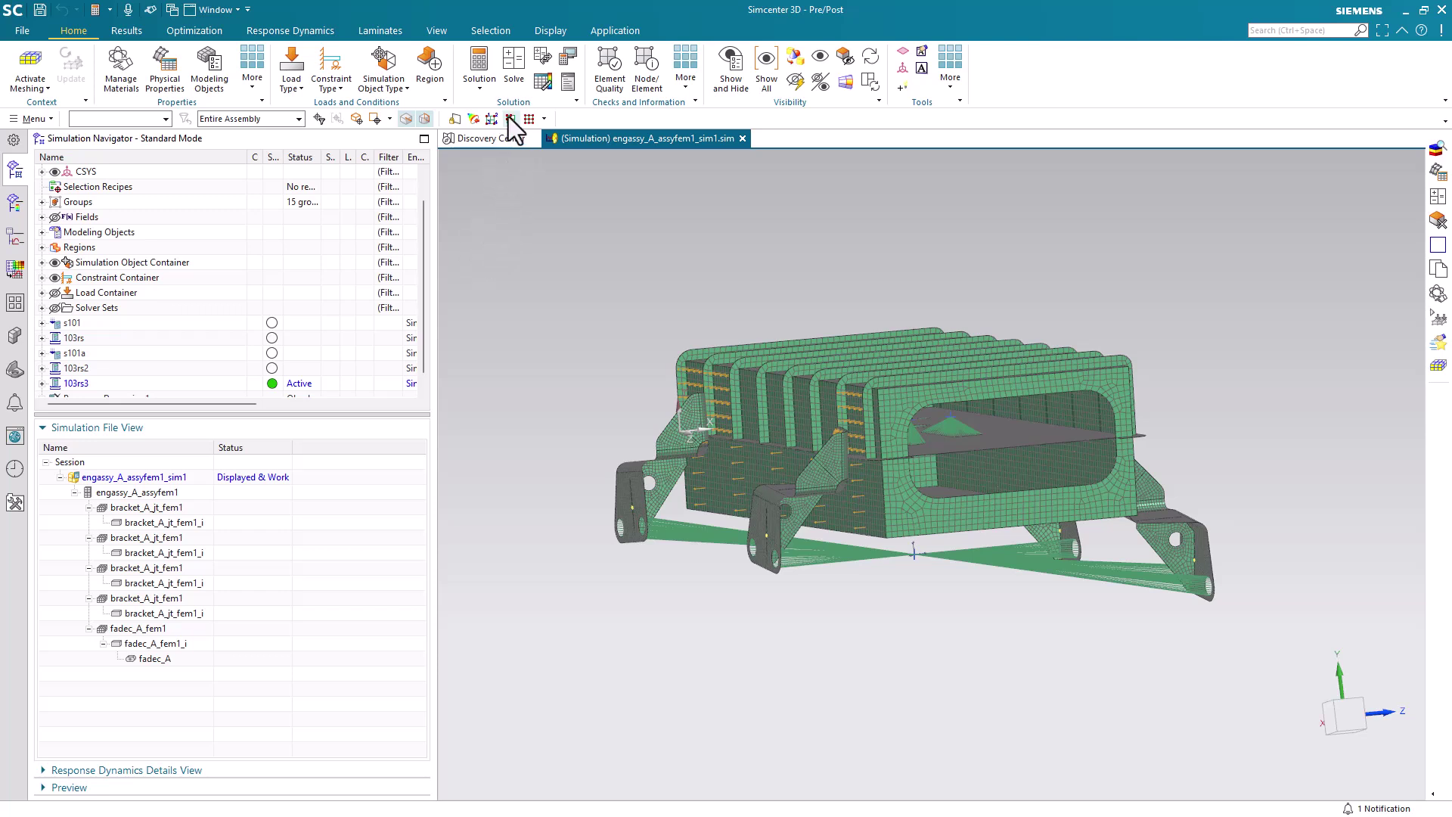
# Create Solution 1 with solution type SOL 103 Response Spectra
pyautogui.click(483, 56)
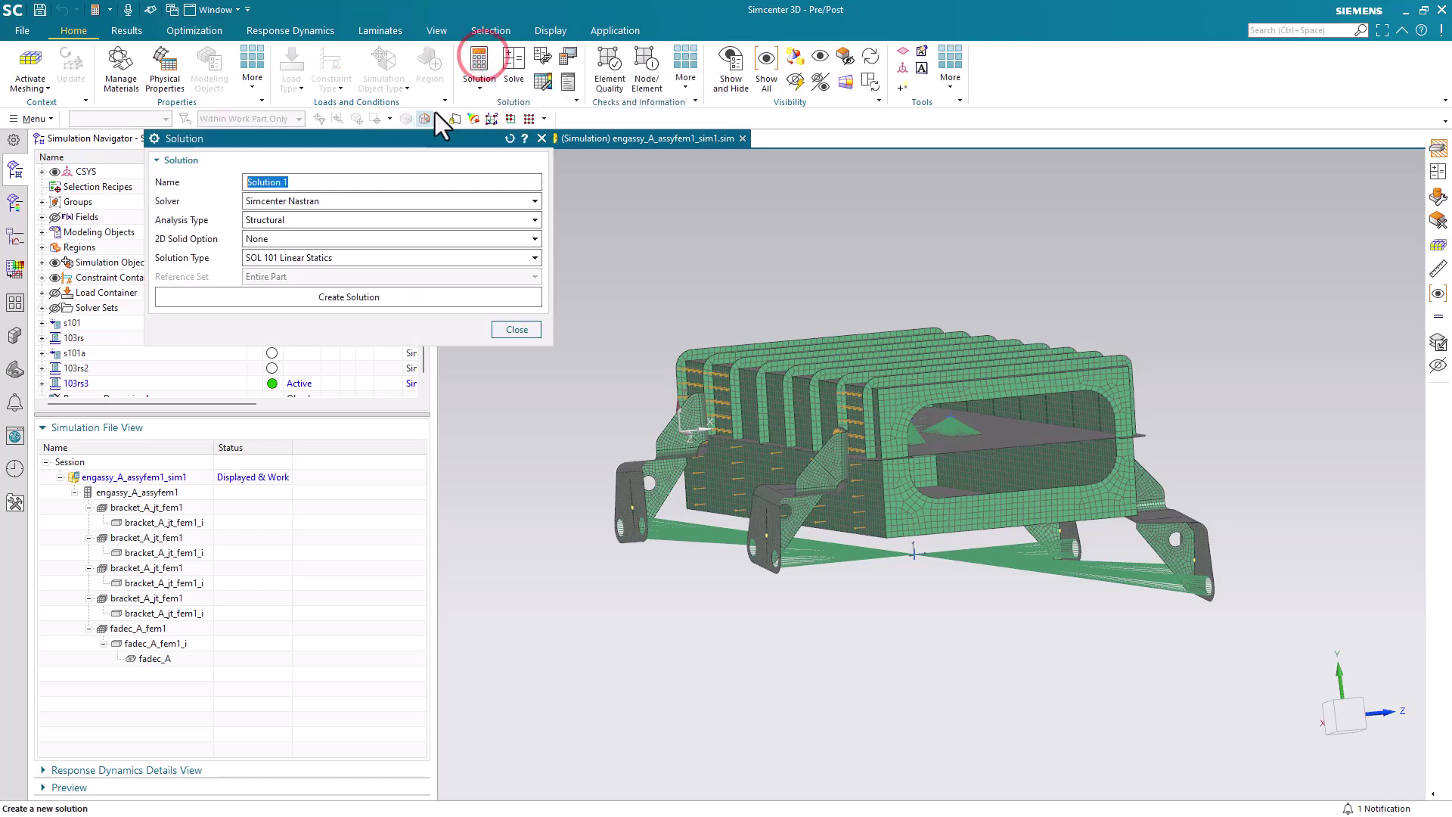
pyautogui.click(363, 258)
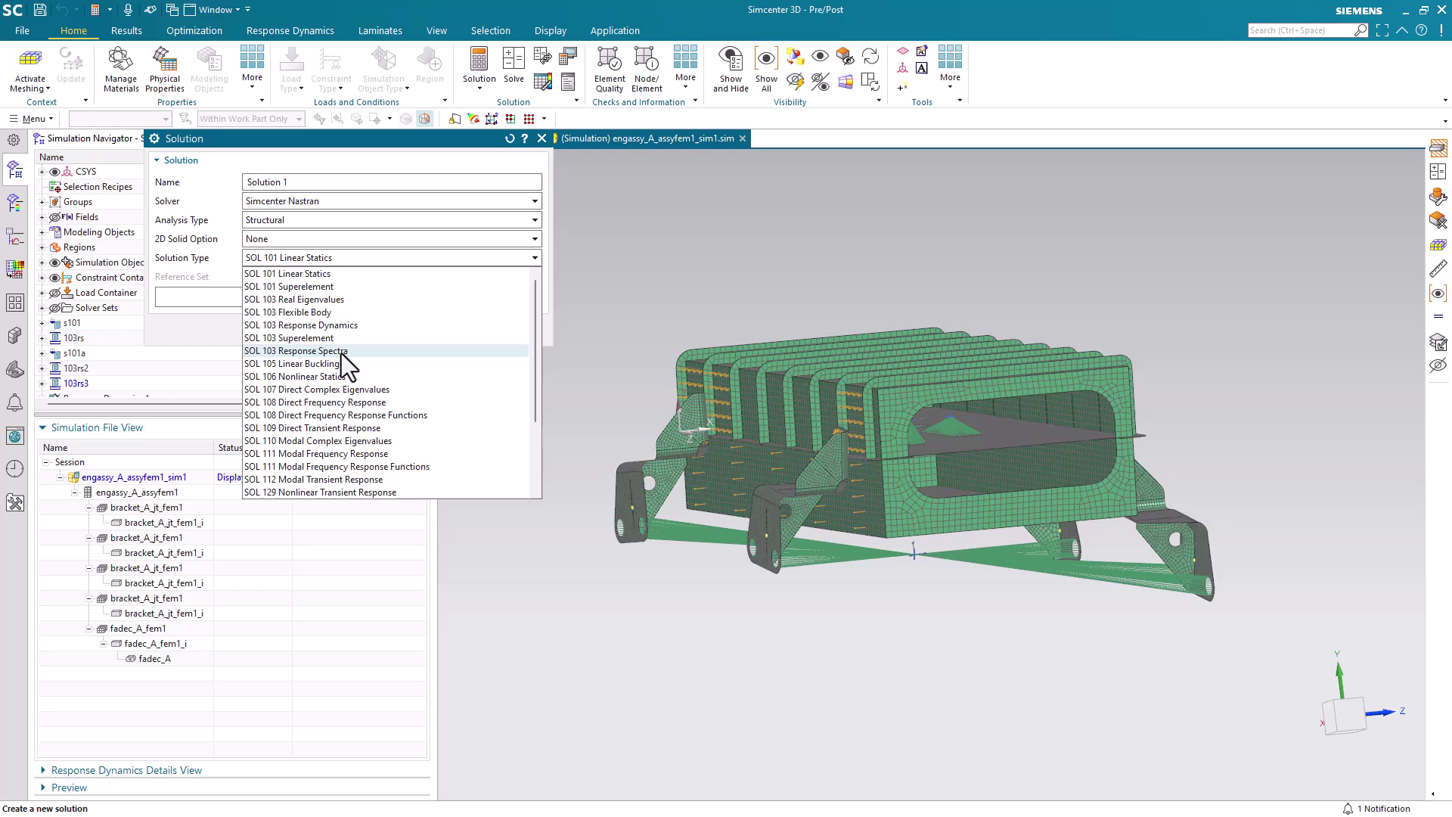
pyautogui.click(342, 351)
pyautogui.click(354, 299)
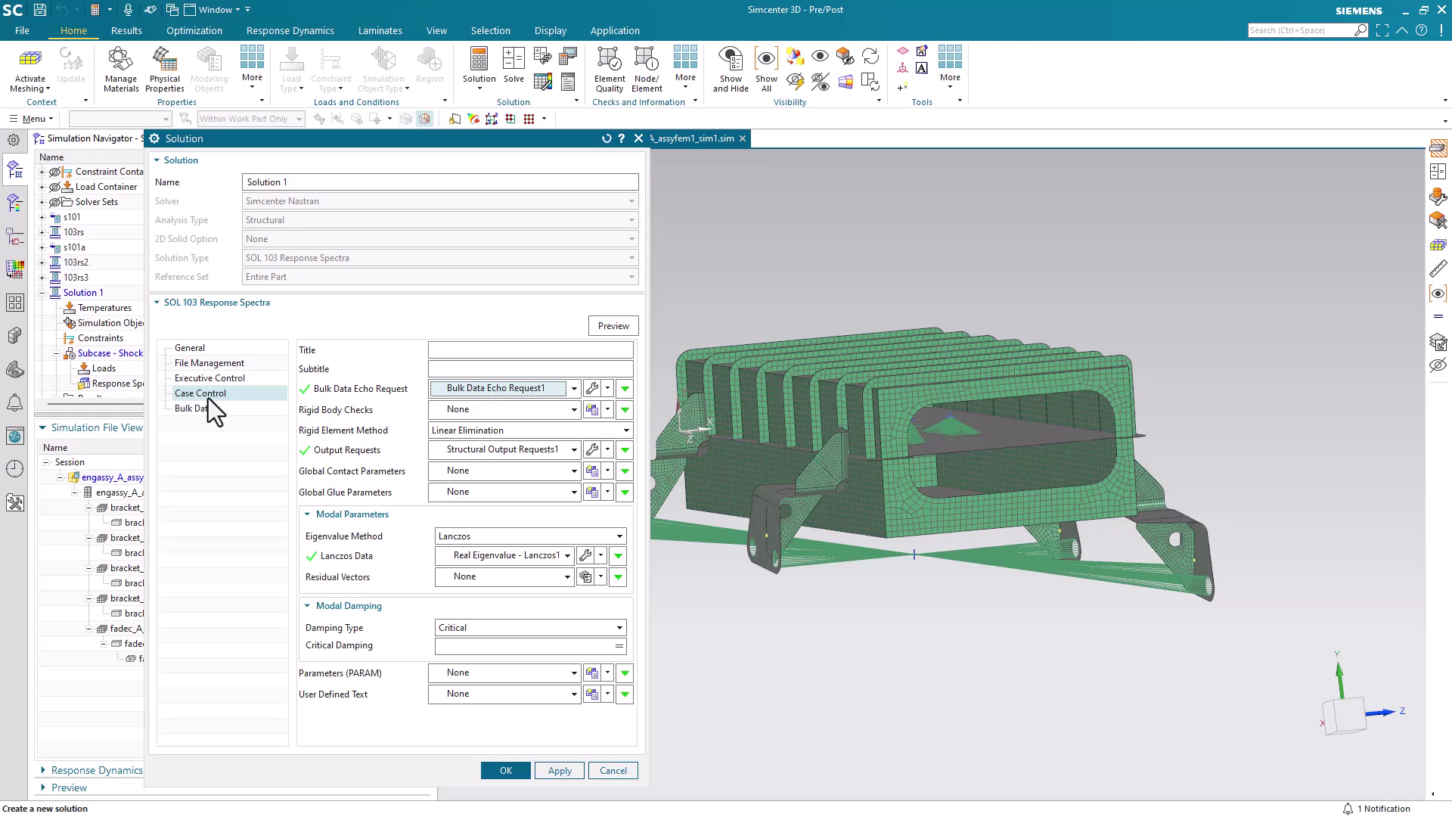
pyautogui.click(607, 450)
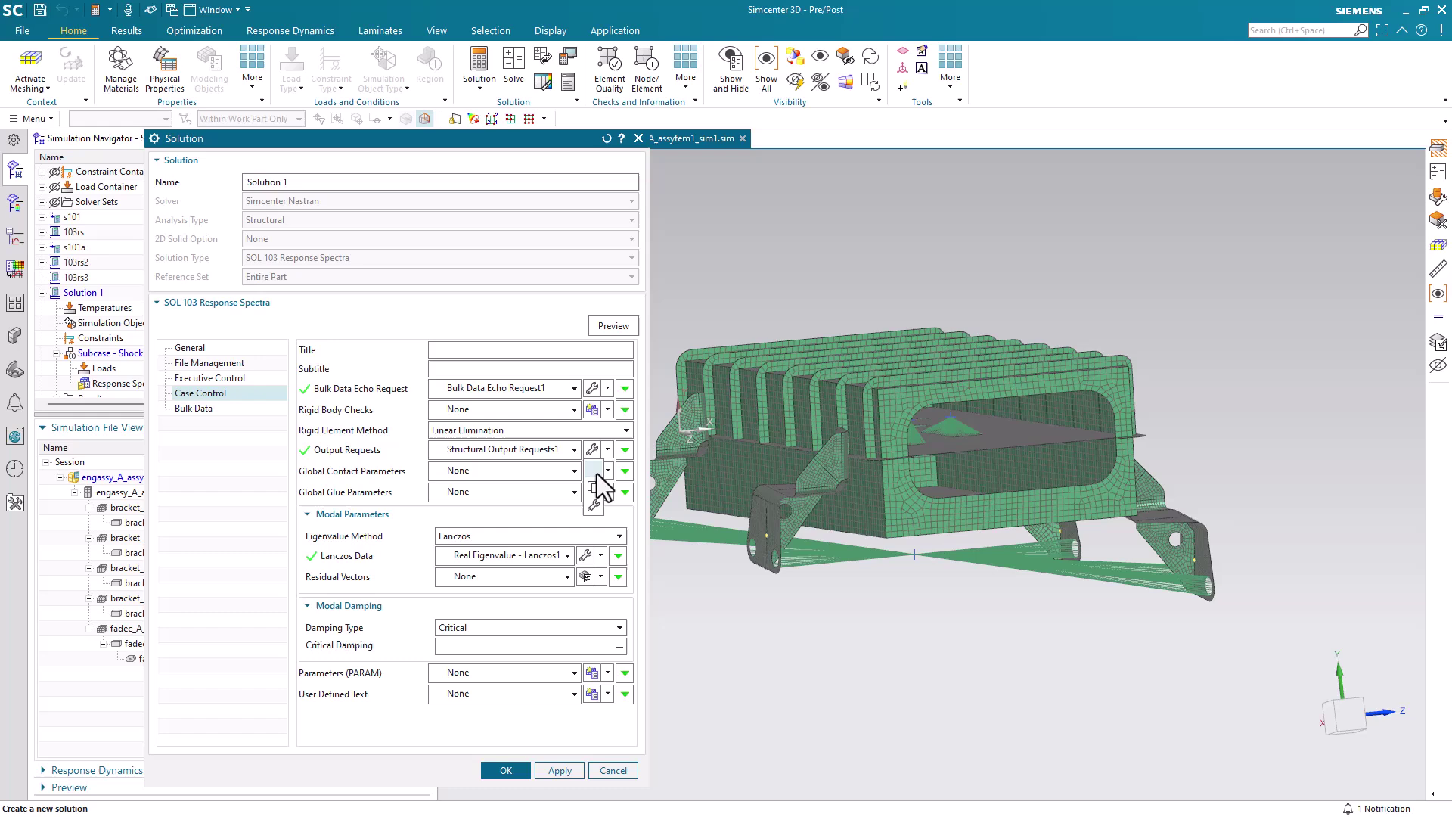
# Create Structural Output Requests2, preview its default outputs, and filter to SOL 103 Real Eigenvalues
pyautogui.click(595, 471)
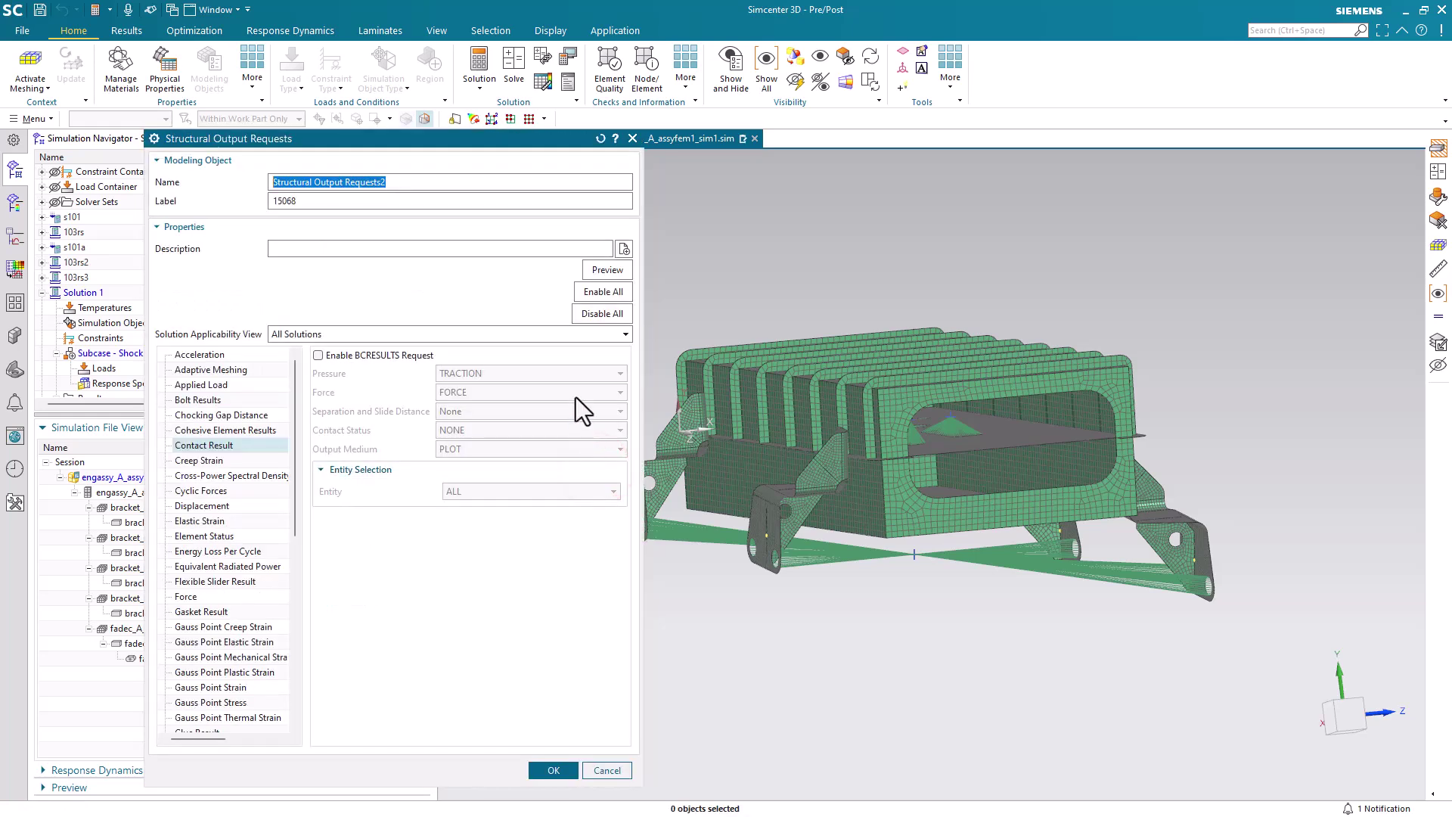
pyautogui.click(602, 273)
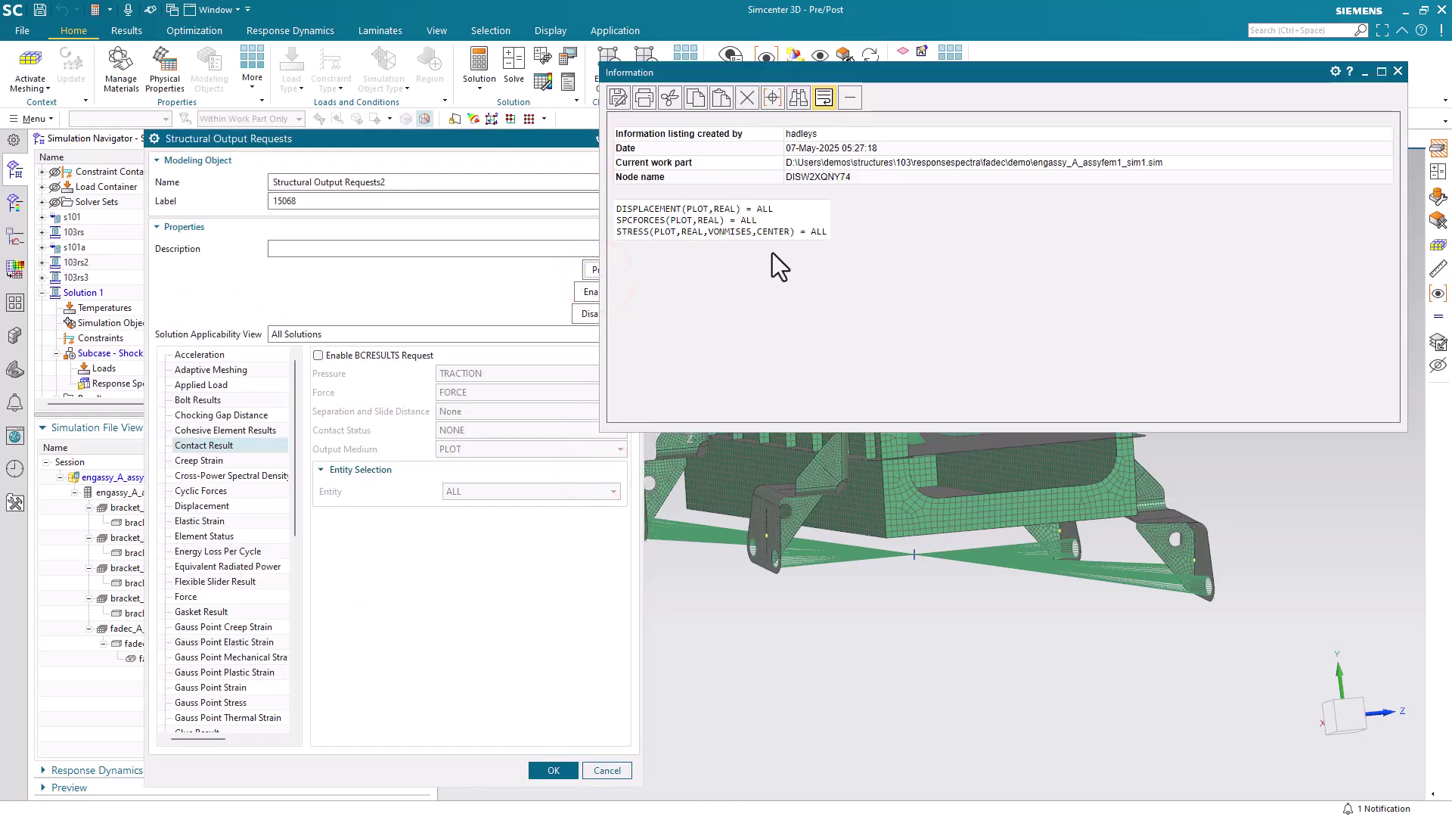
pyautogui.click(1396, 73)
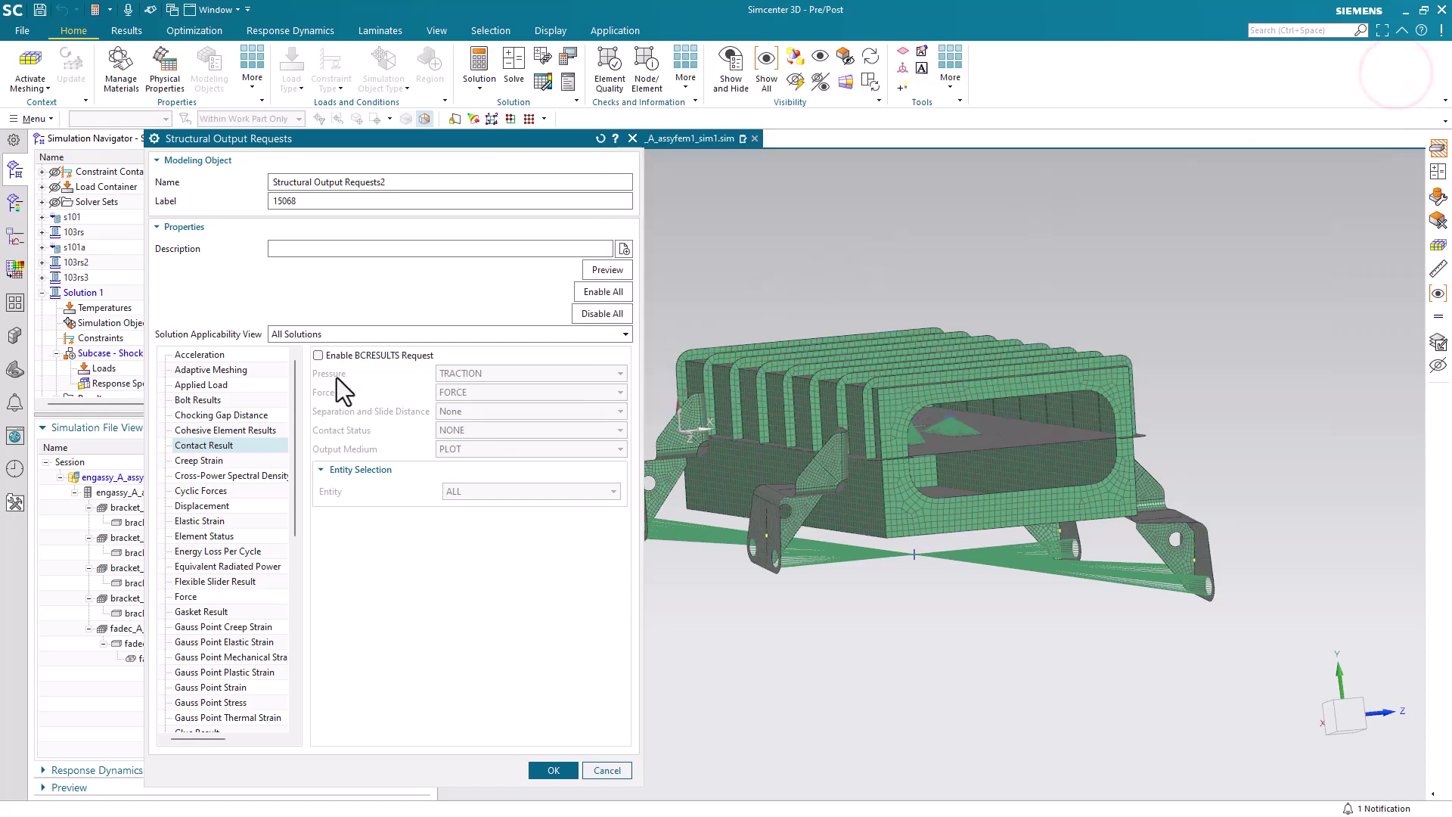
pyautogui.click(339, 332)
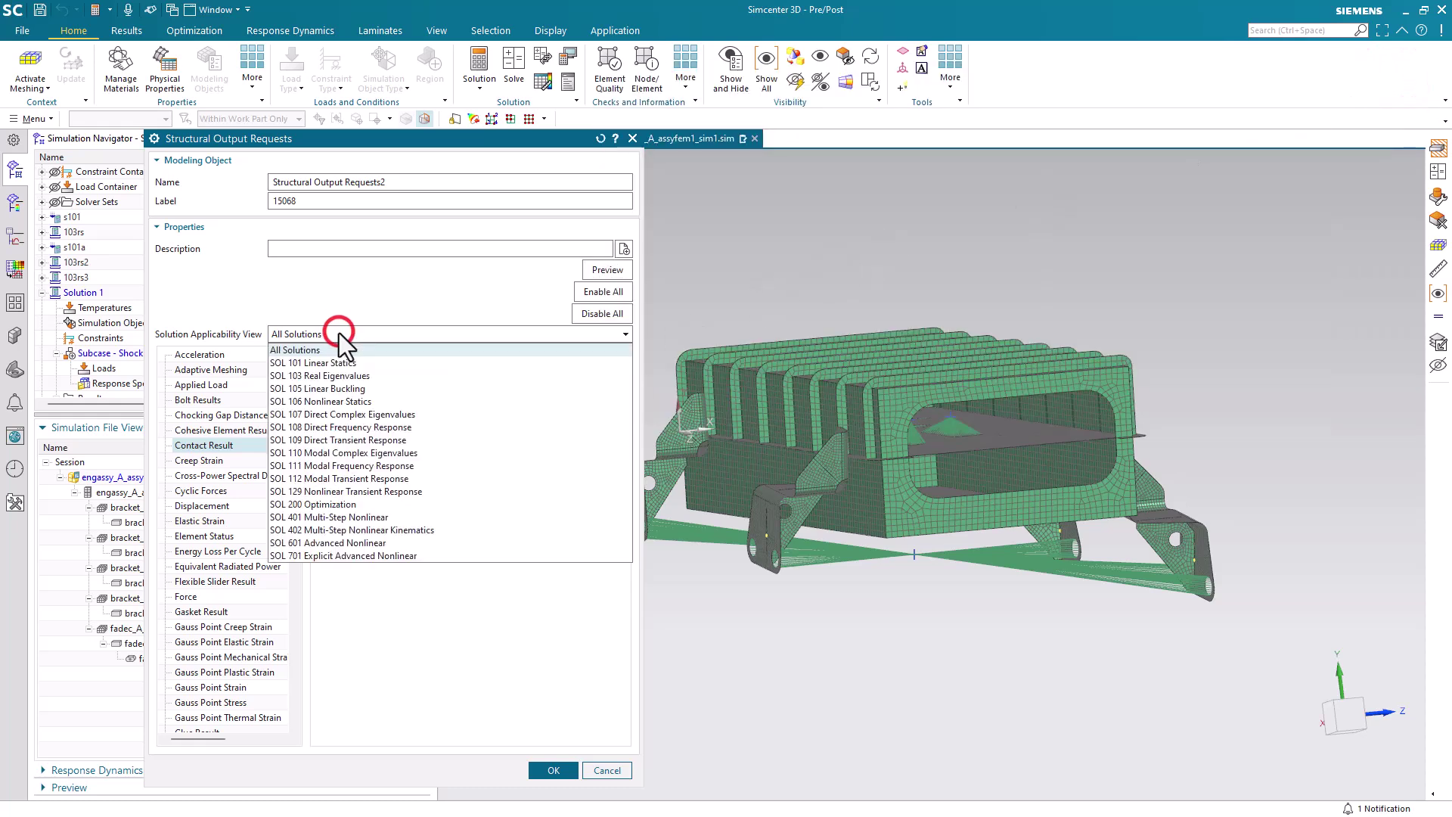
pyautogui.click(334, 373)
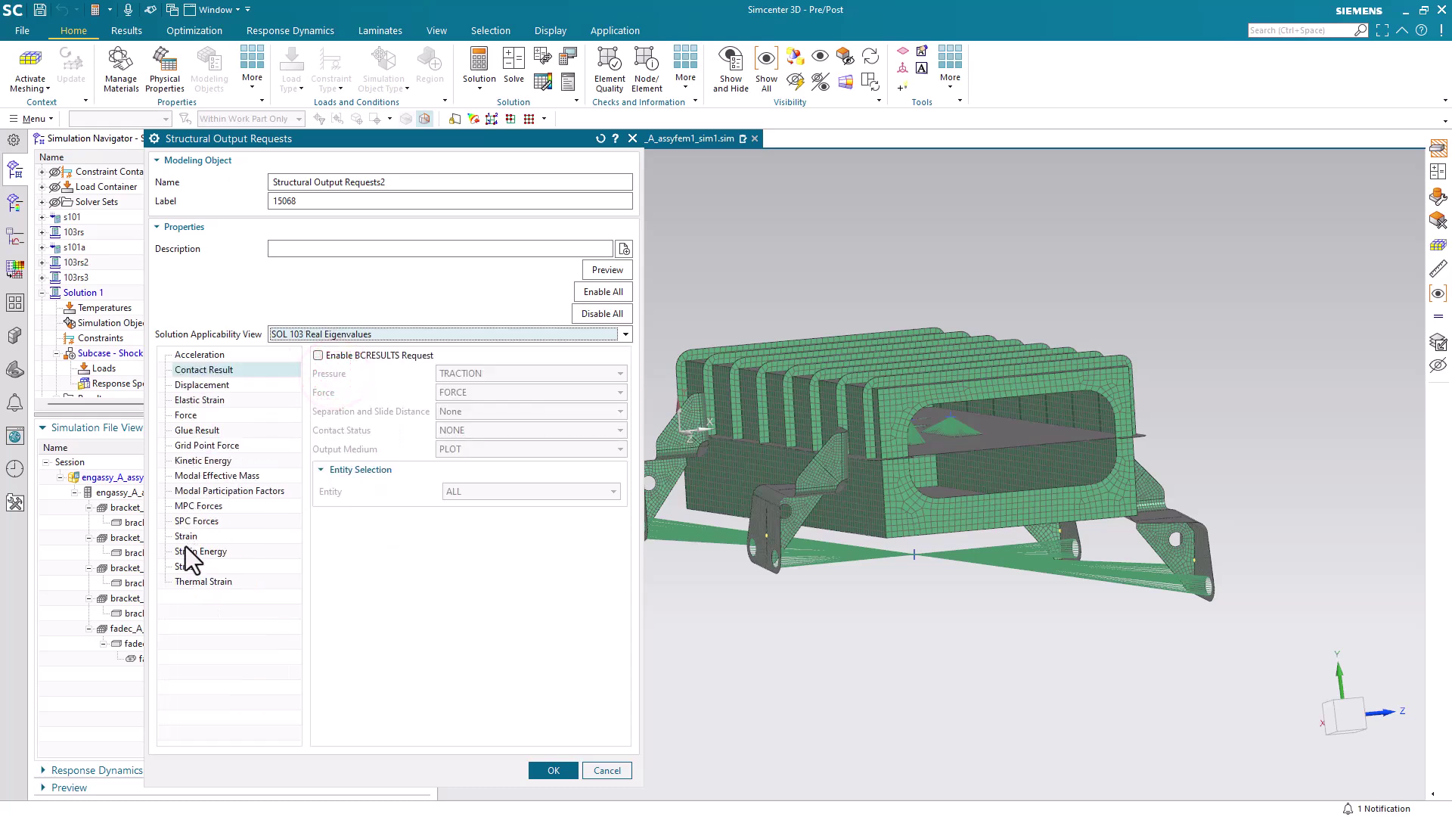
# Enable Strain output, disable SPC Forces, preview the updated list, and accept the set
pyautogui.click(187, 535)
pyautogui.click(348, 354)
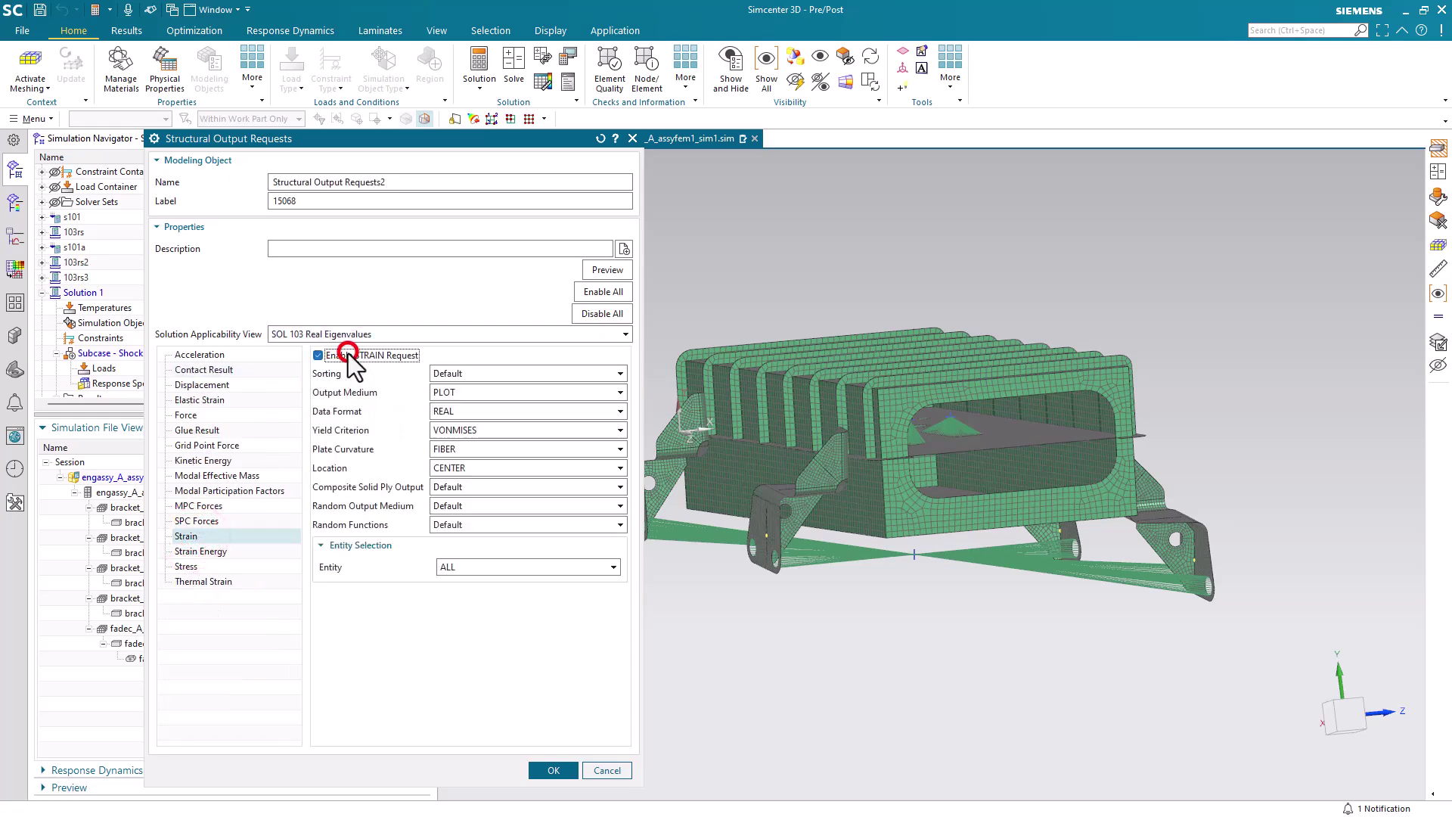
pyautogui.click(198, 520)
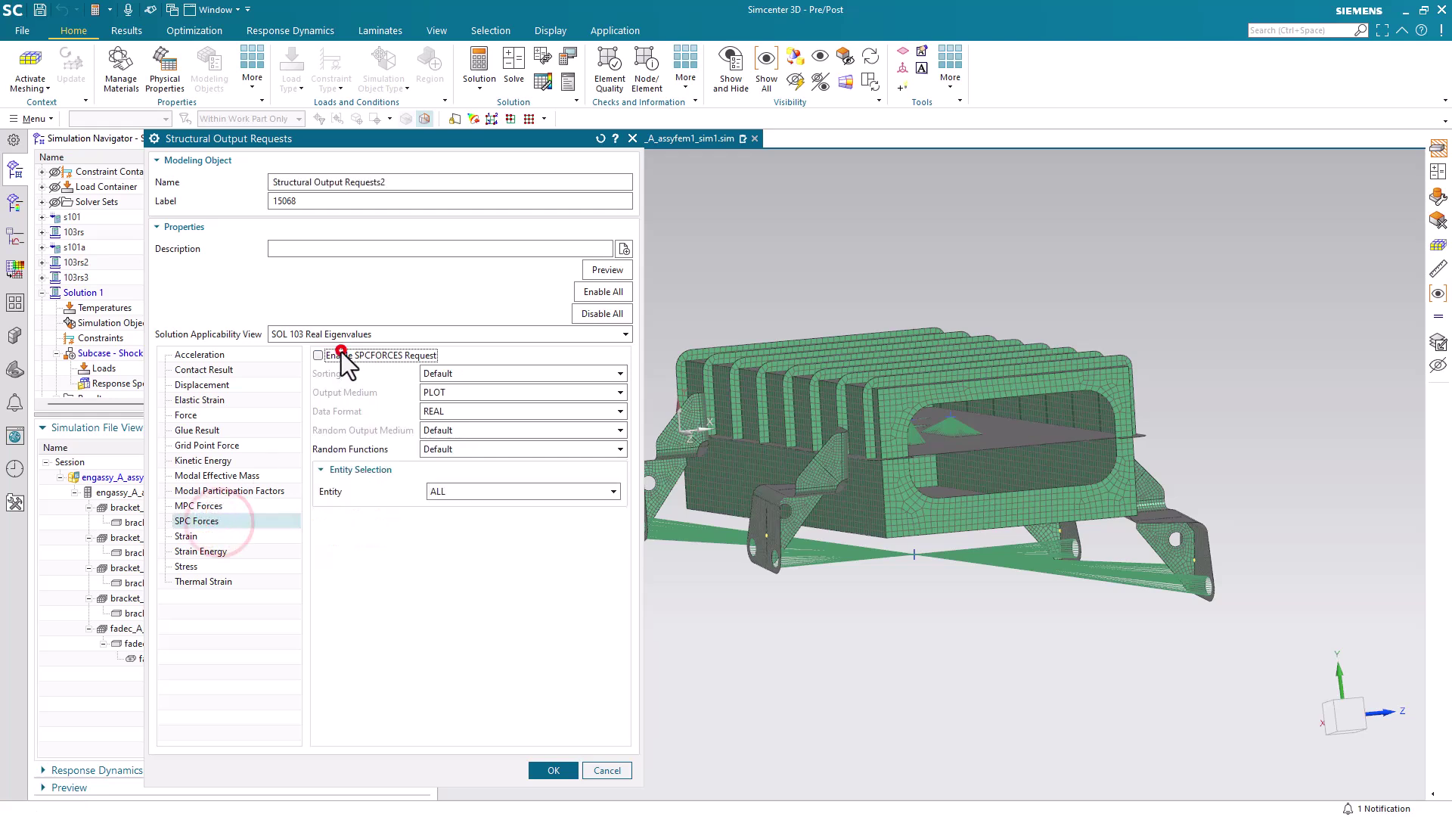
pyautogui.click(600, 270)
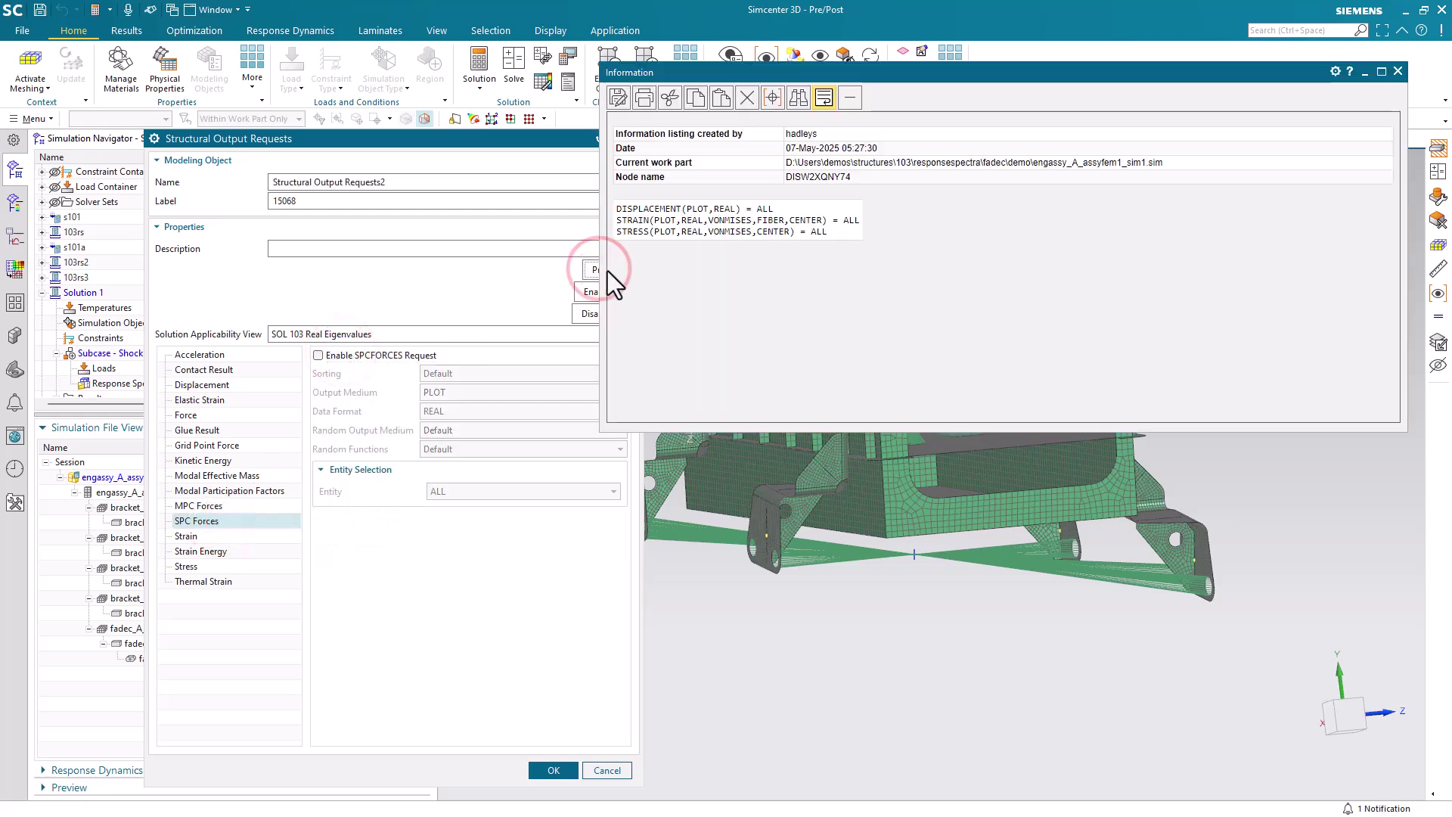
pyautogui.click(1398, 71)
pyautogui.click(553, 770)
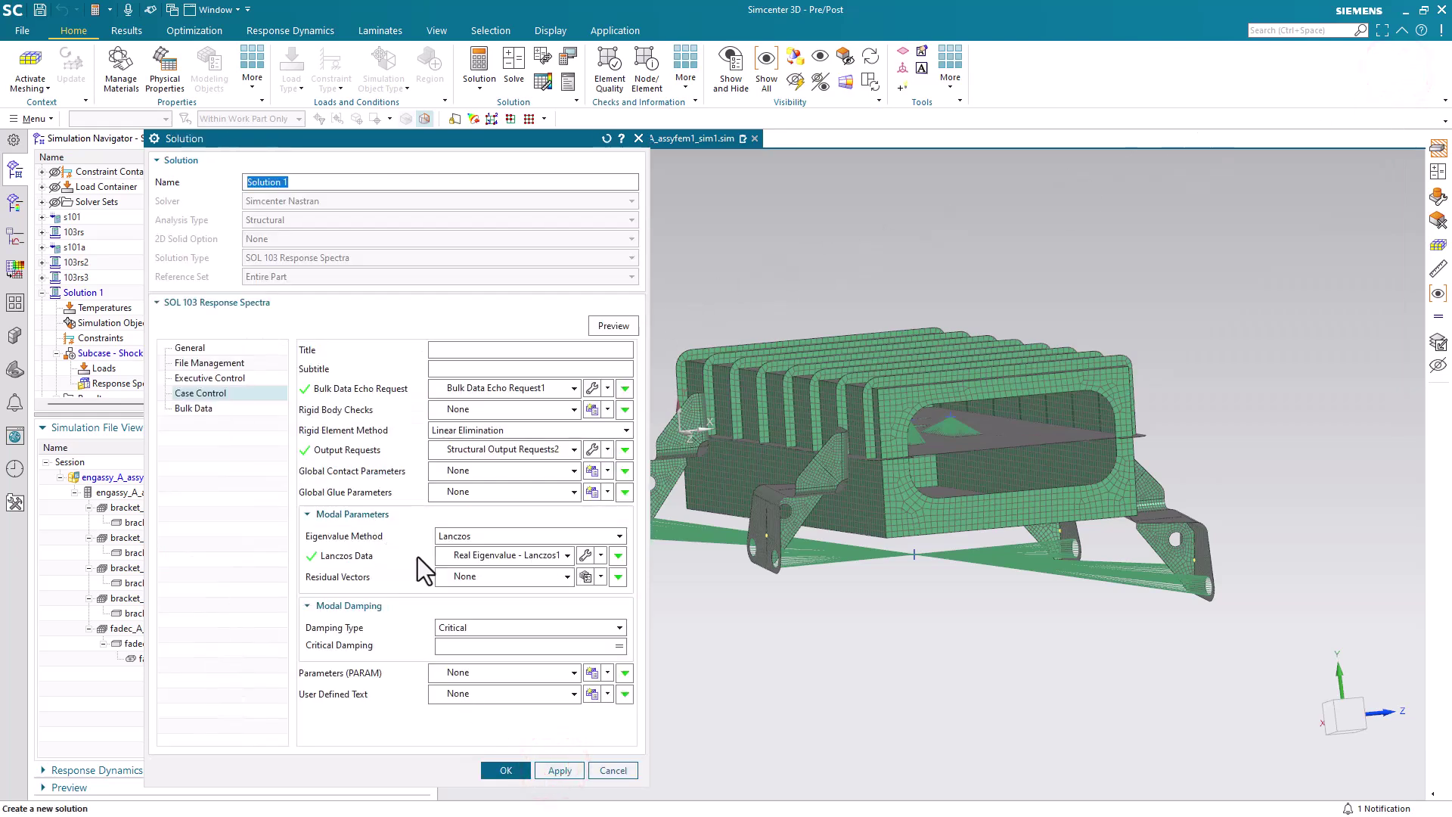
# Create Real Eigenvalue - Lanczos2 with 50 desired modes and enter critical damping .02
pyautogui.click(602, 555)
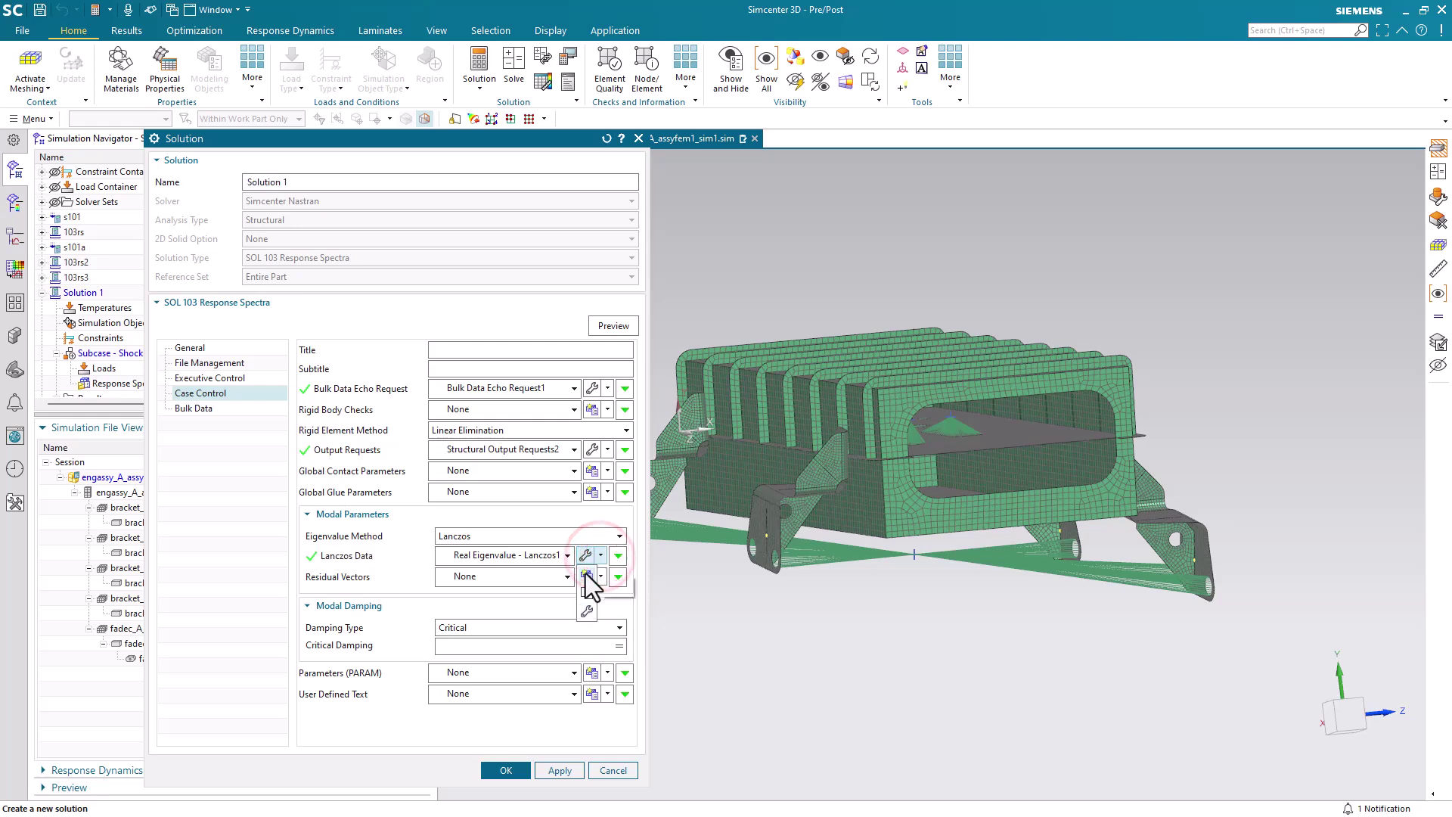
pyautogui.click(587, 575)
pyautogui.moveTo(367, 350); pyautogui.dragTo(314, 350)
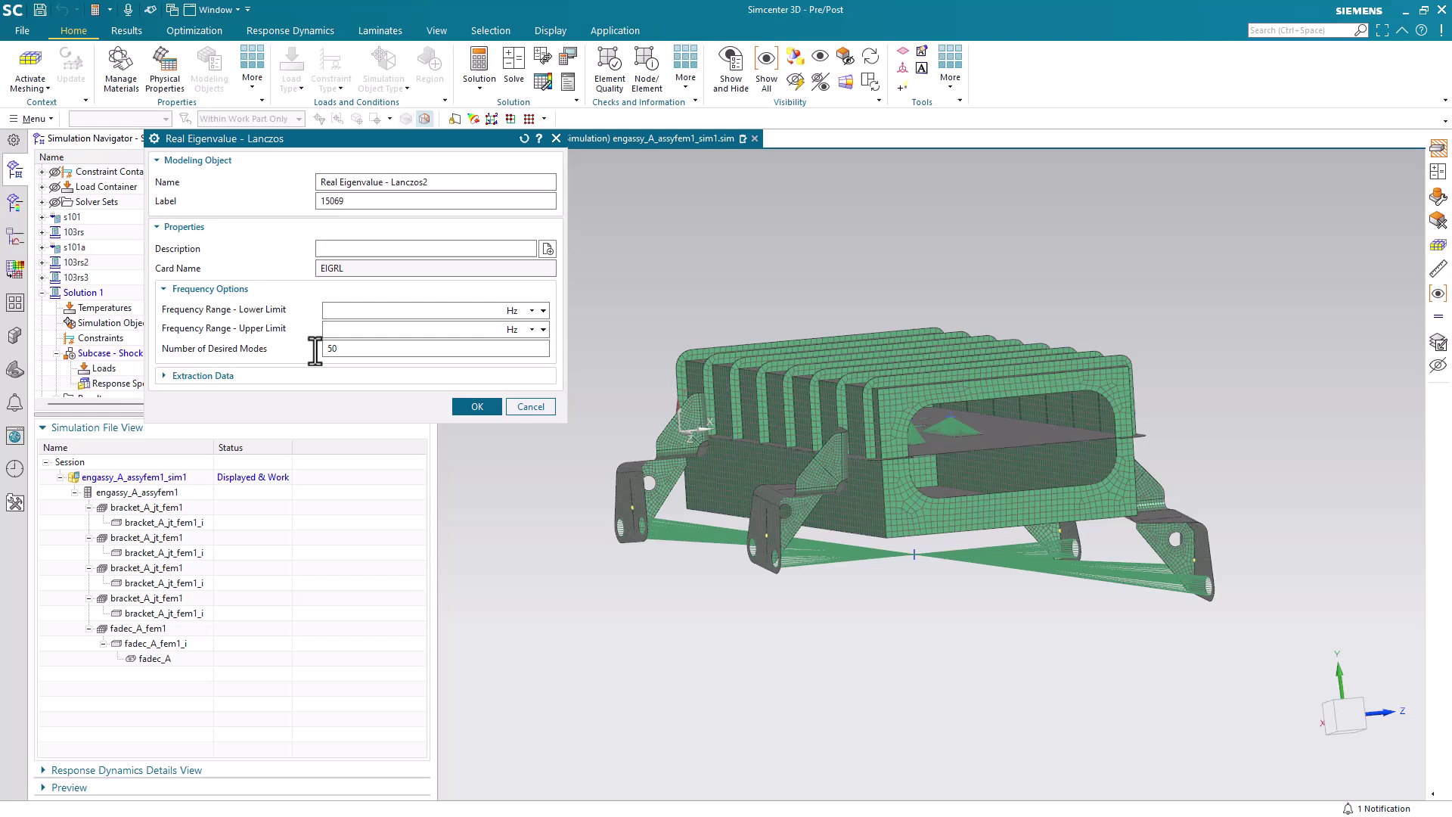
pyautogui.click(477, 406)
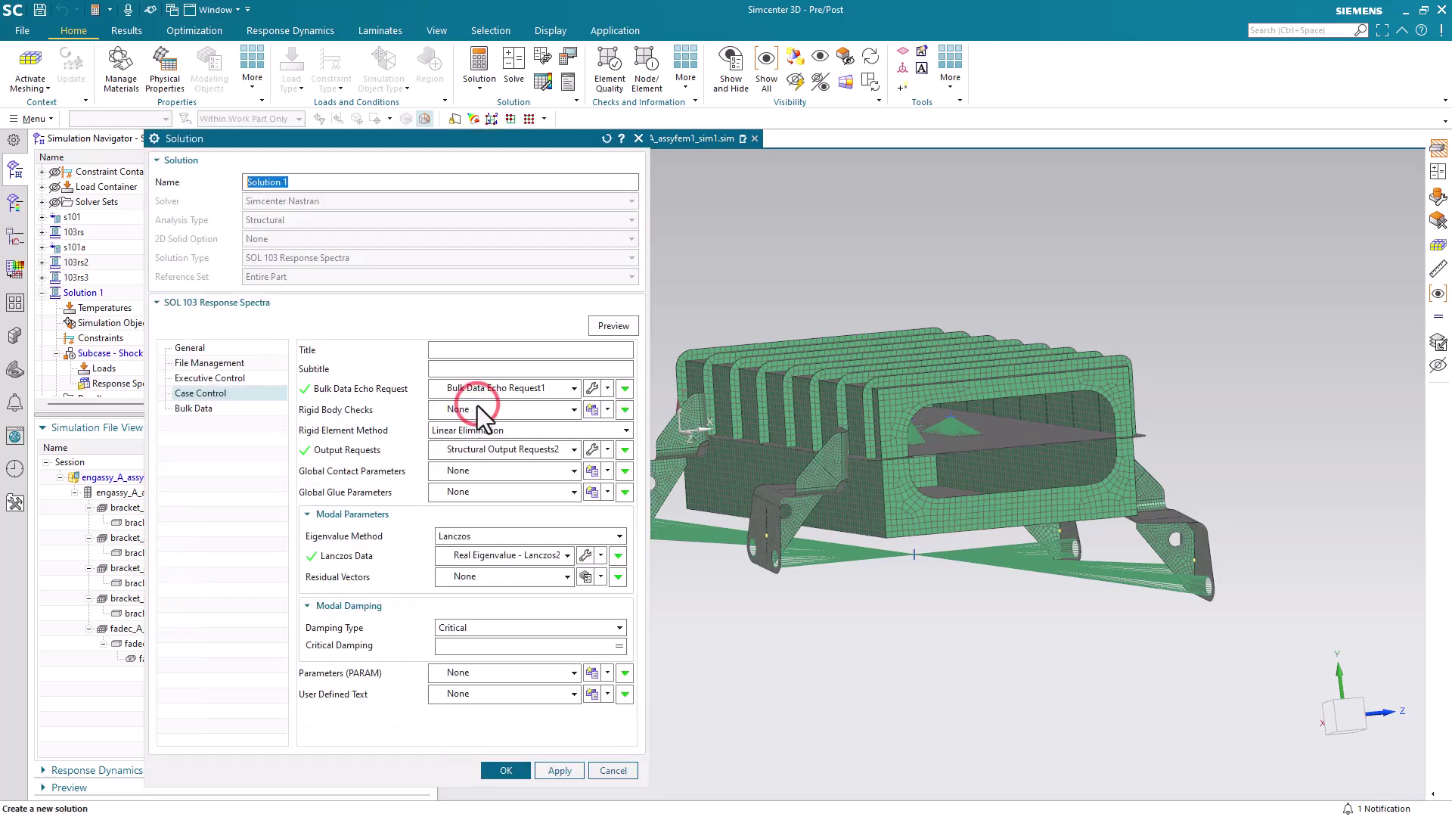
pyautogui.click(441, 644)
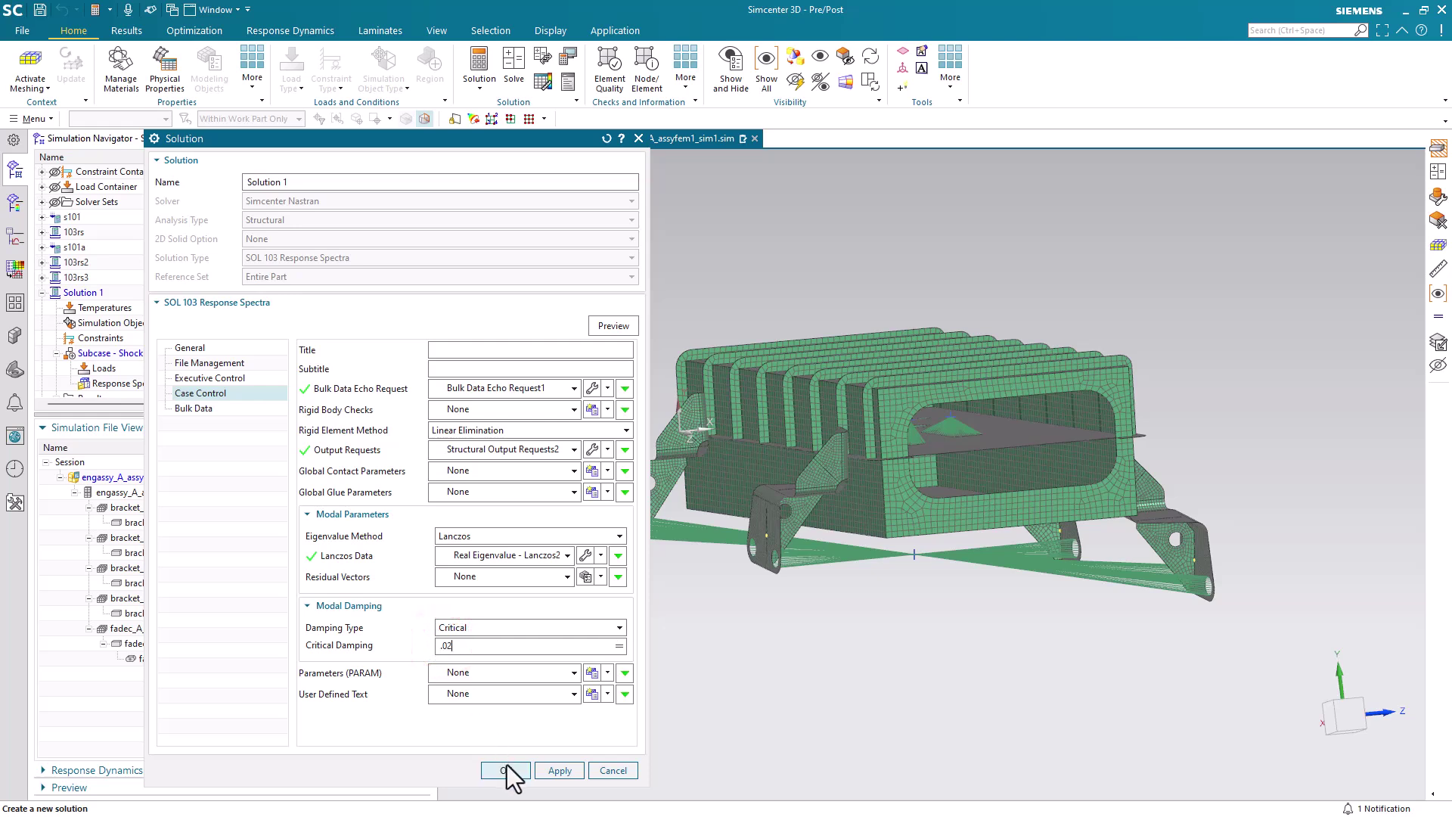
# On the Bulk Data page, add parameter set 'nocomps0' with NOCOMPS changed to 0
pyautogui.click(202, 408)
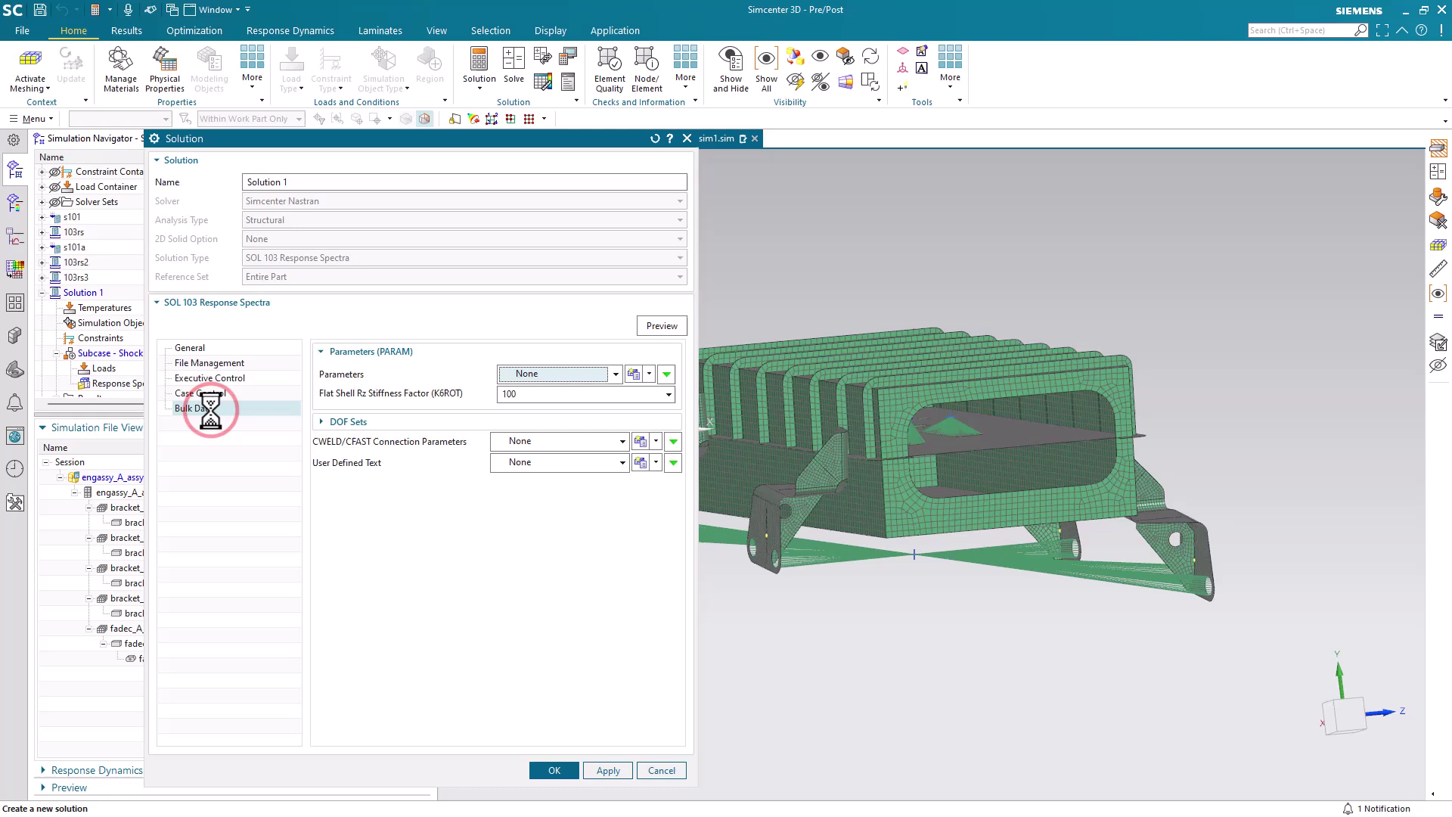
pyautogui.click(634, 374)
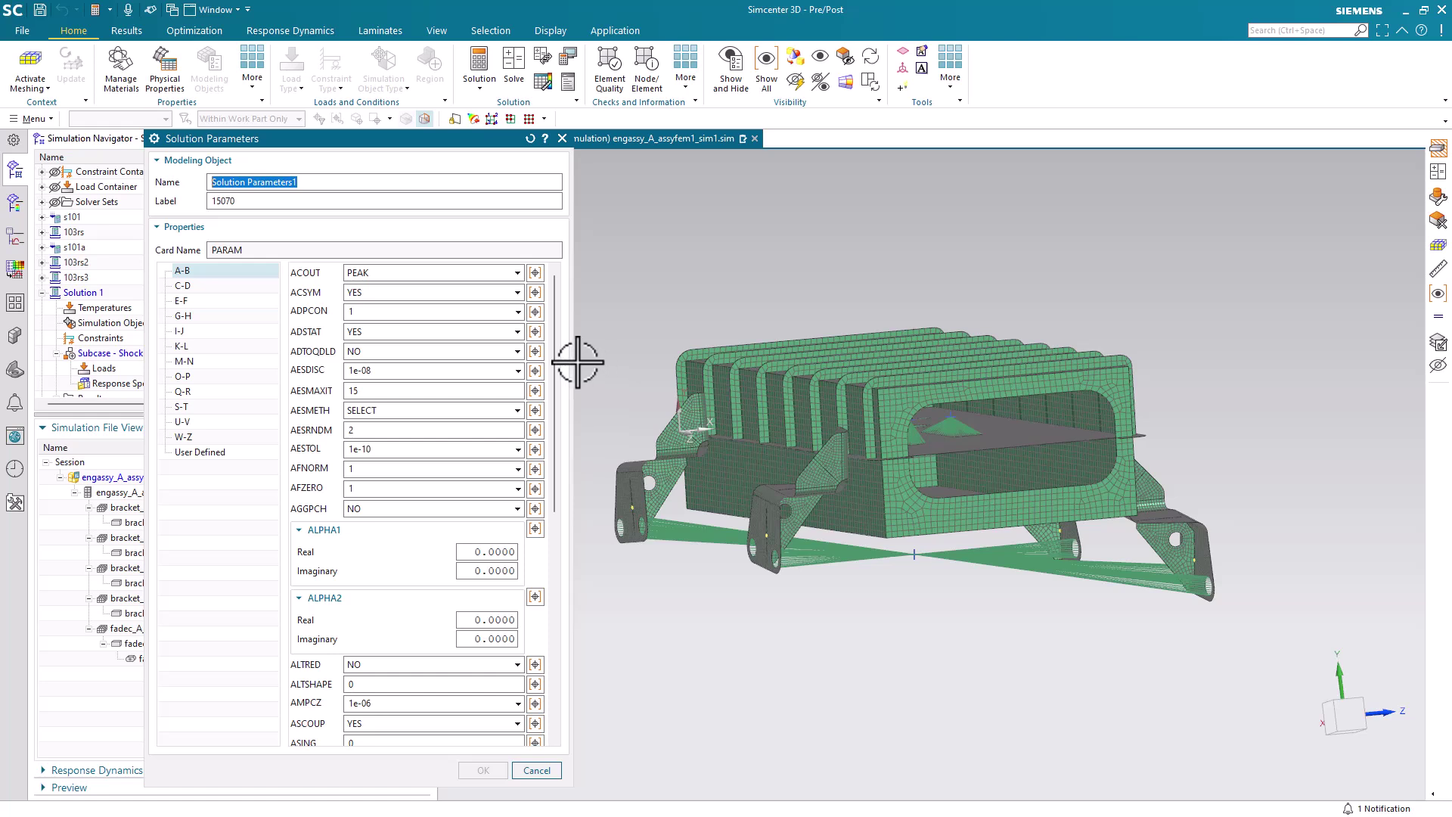
pyautogui.write('nocomps0')
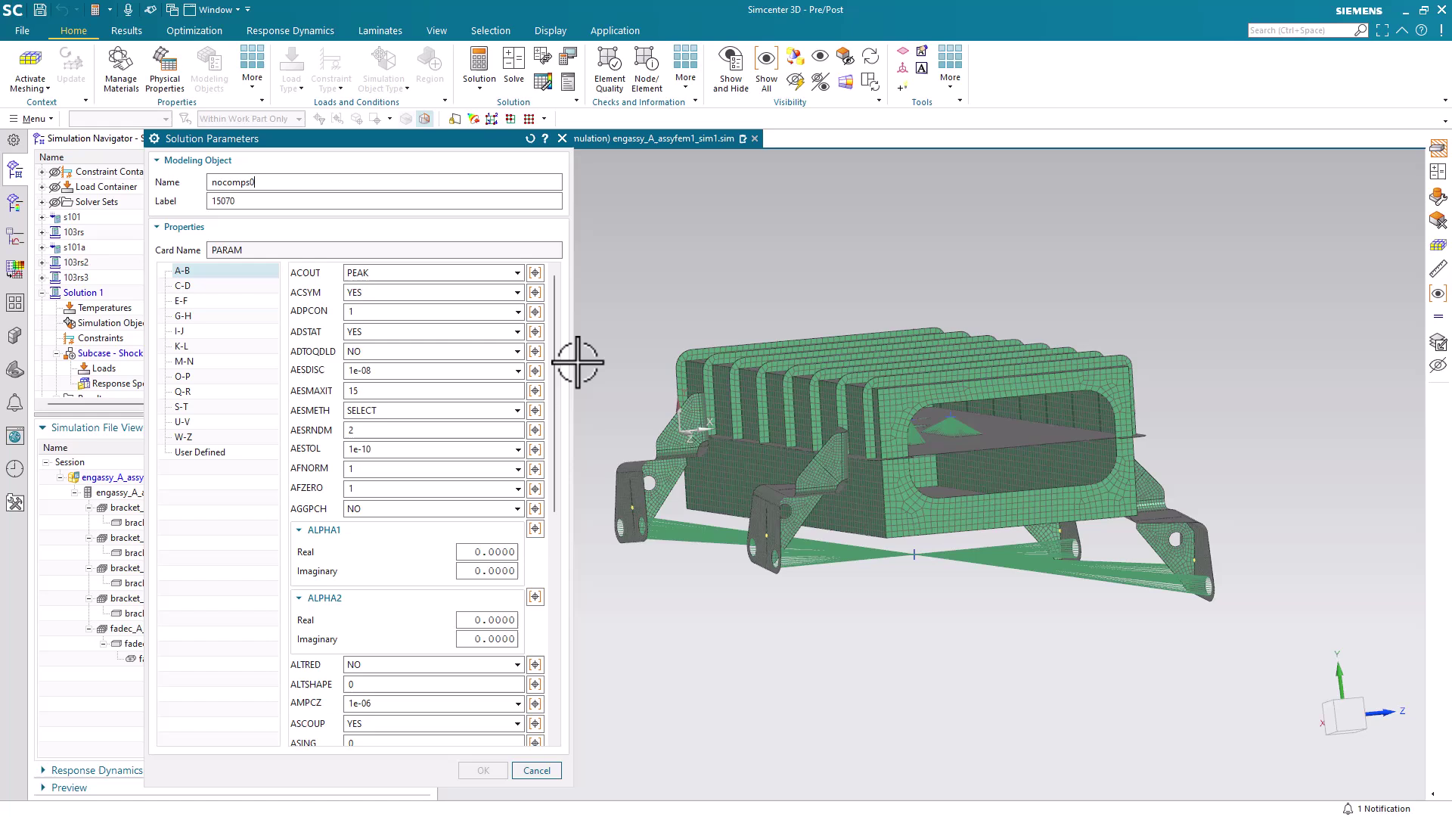
pyautogui.click(190, 361)
pyautogui.moveTo(556, 360); pyautogui.dragTo(550, 570)
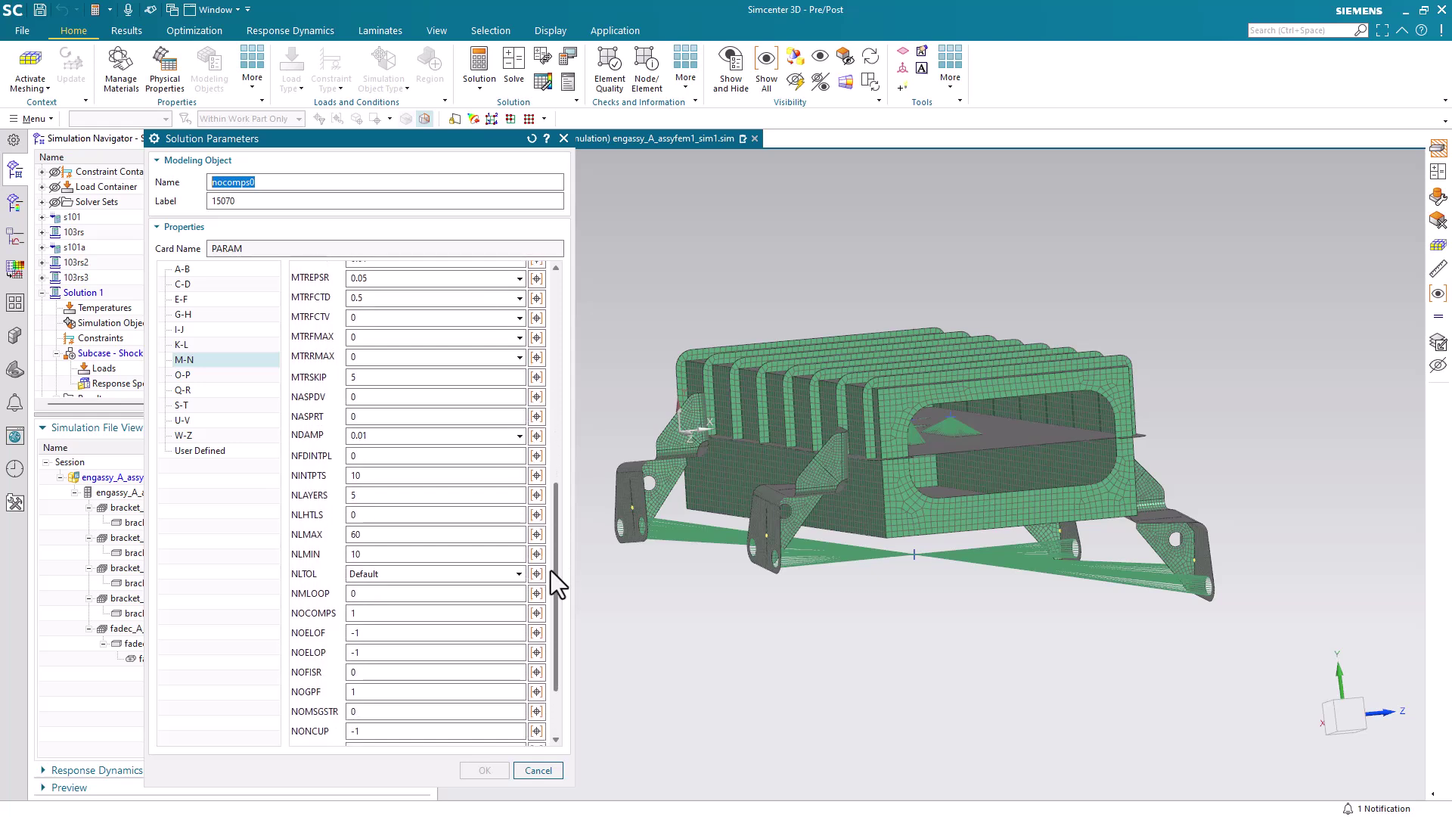
pyautogui.doubleClick(379, 613)
pyautogui.press('BackSpace')
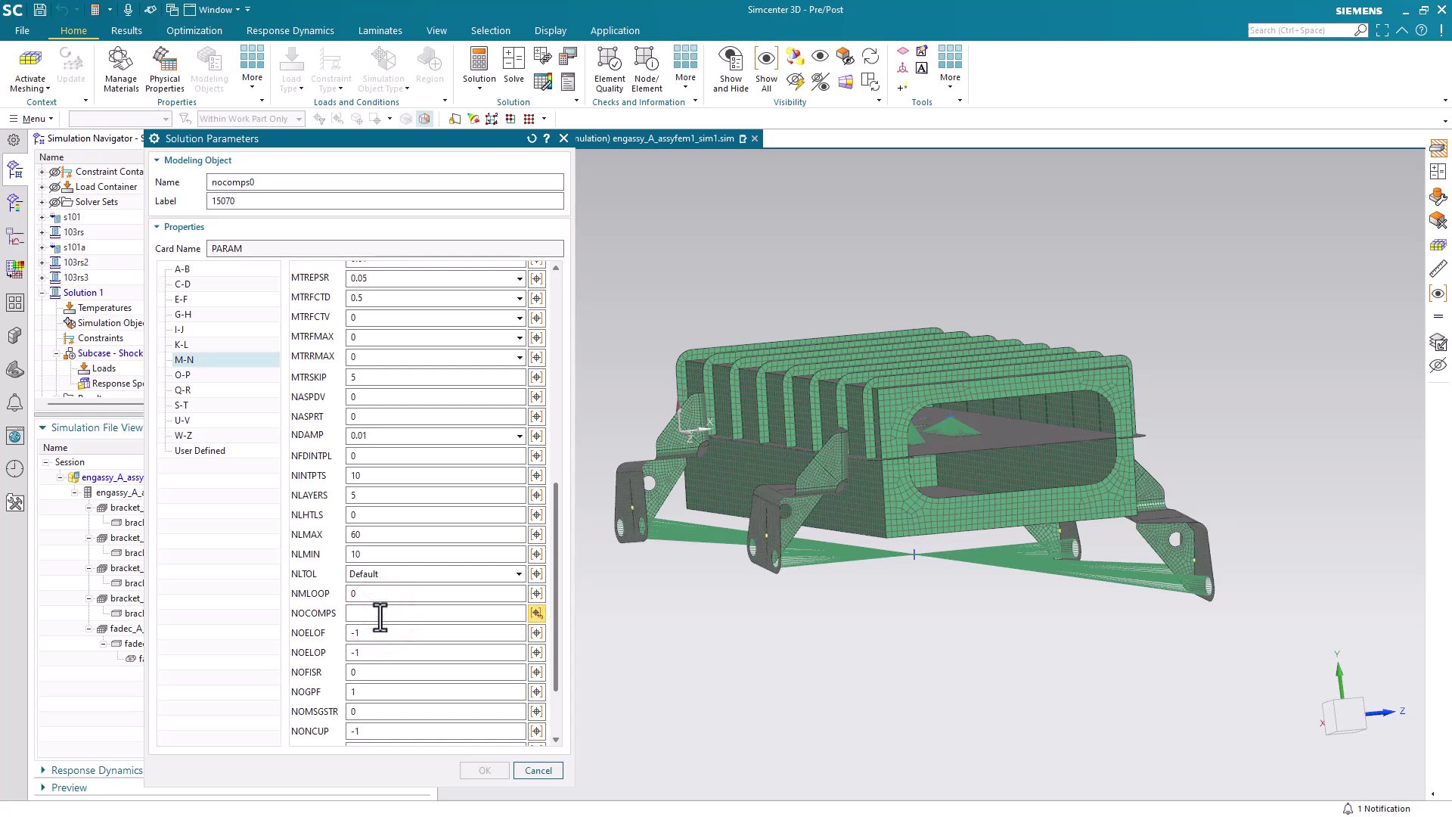
pyautogui.write('0')
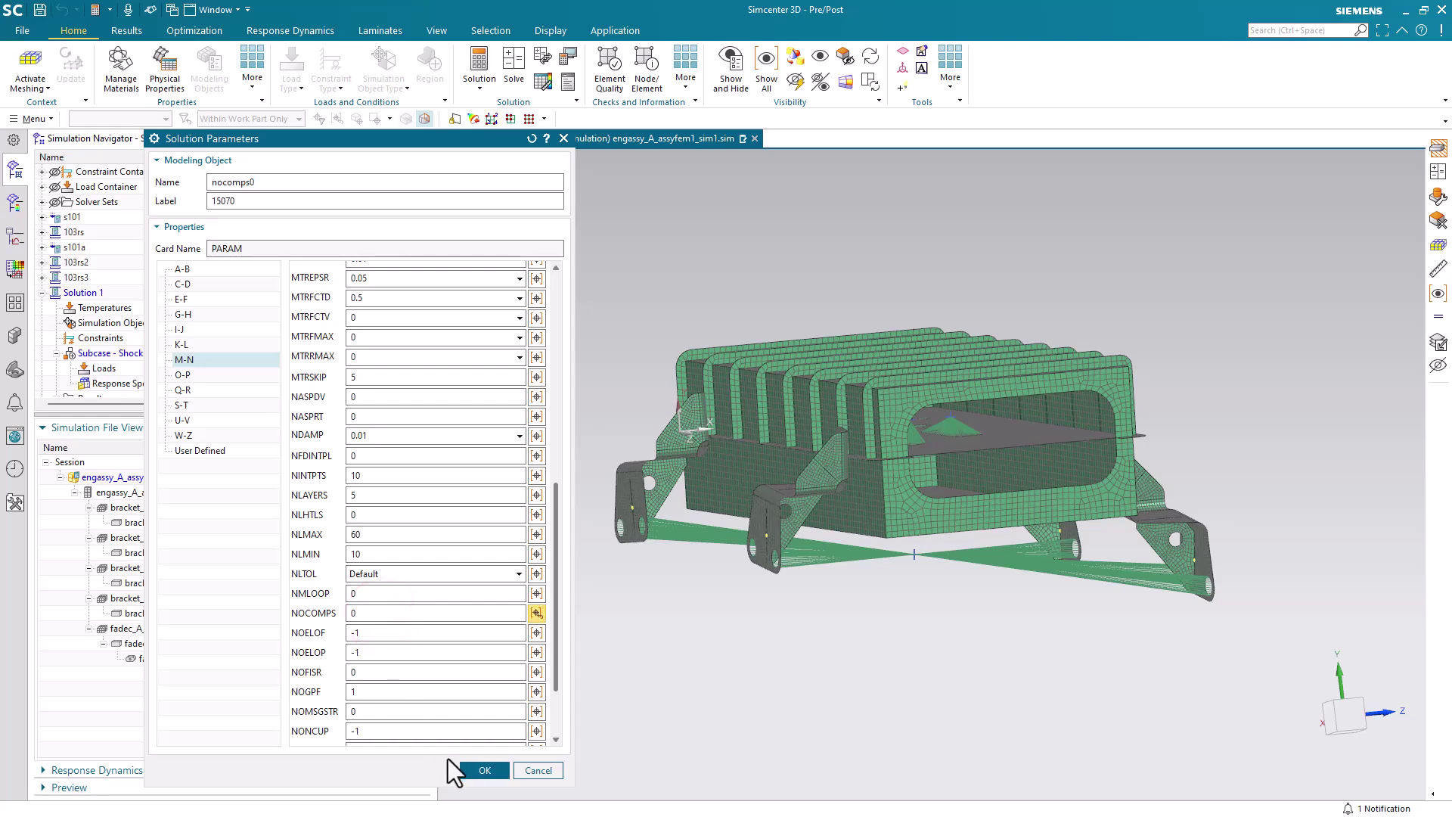
pyautogui.click(478, 770)
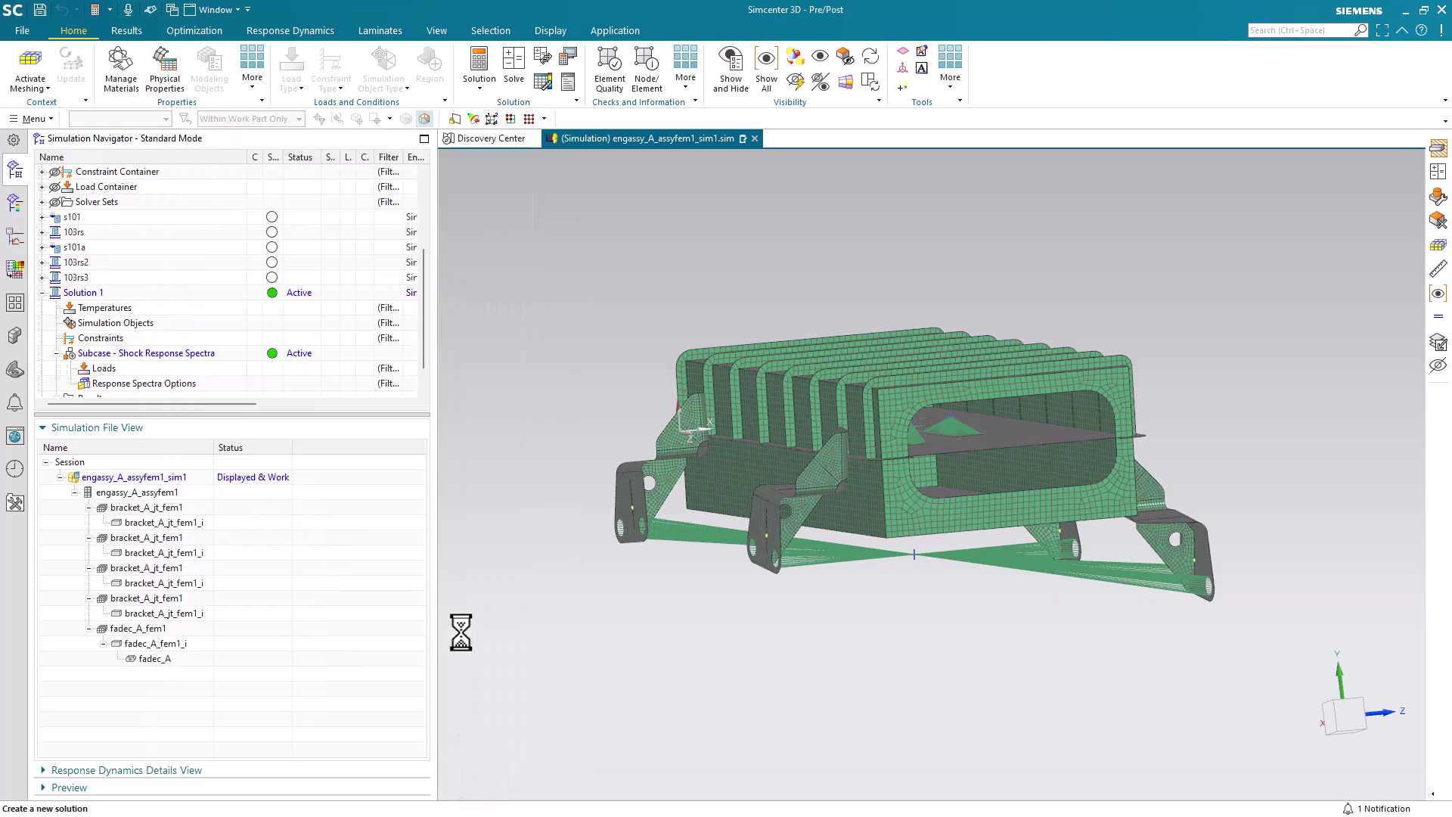
# Close the solution settings and assign the subcase Response Spectra Options1 using SRSS modal combination
pyautogui.click(546, 769)
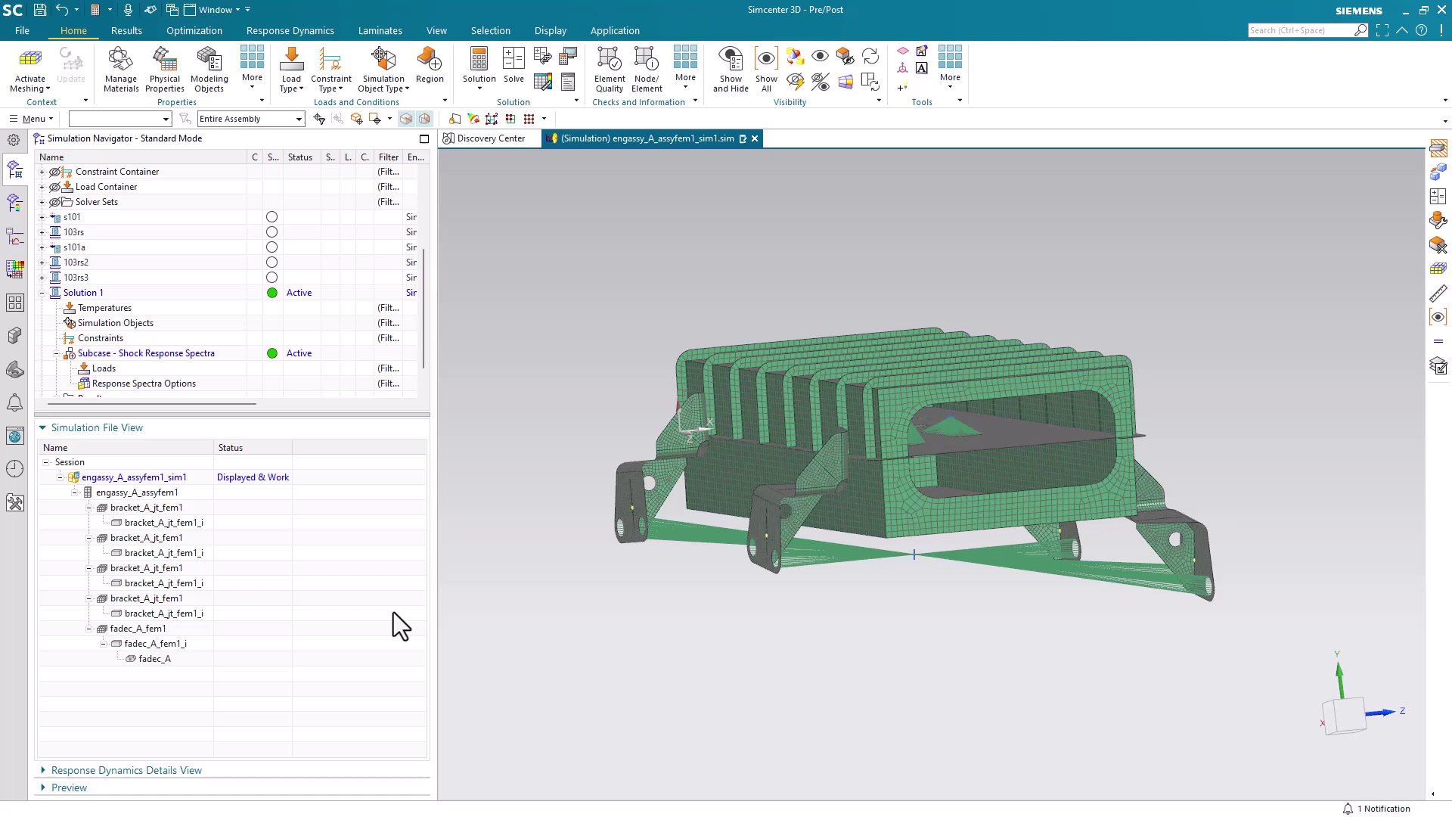
pyautogui.rightClick(170, 351)
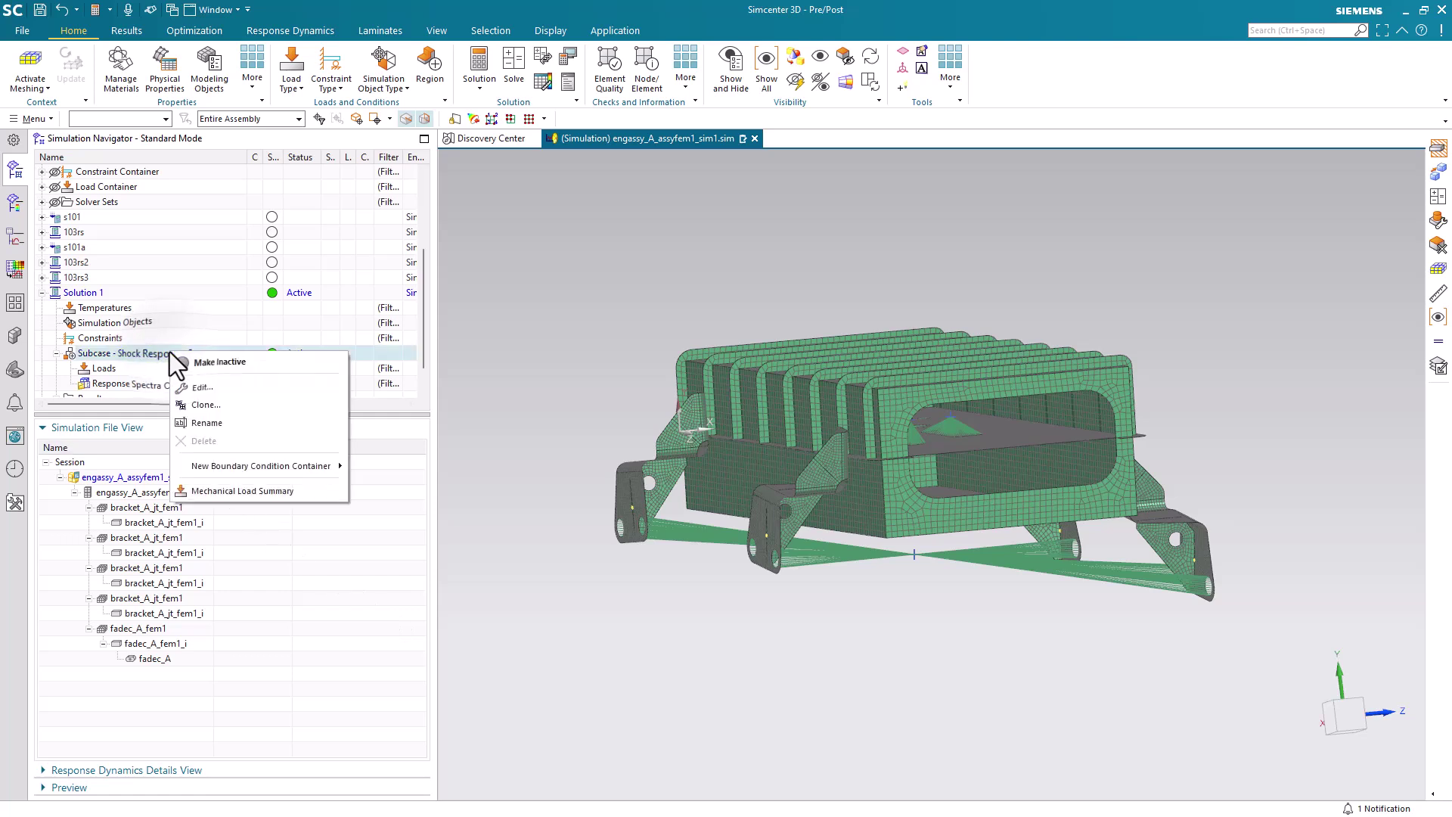
pyautogui.click(198, 382)
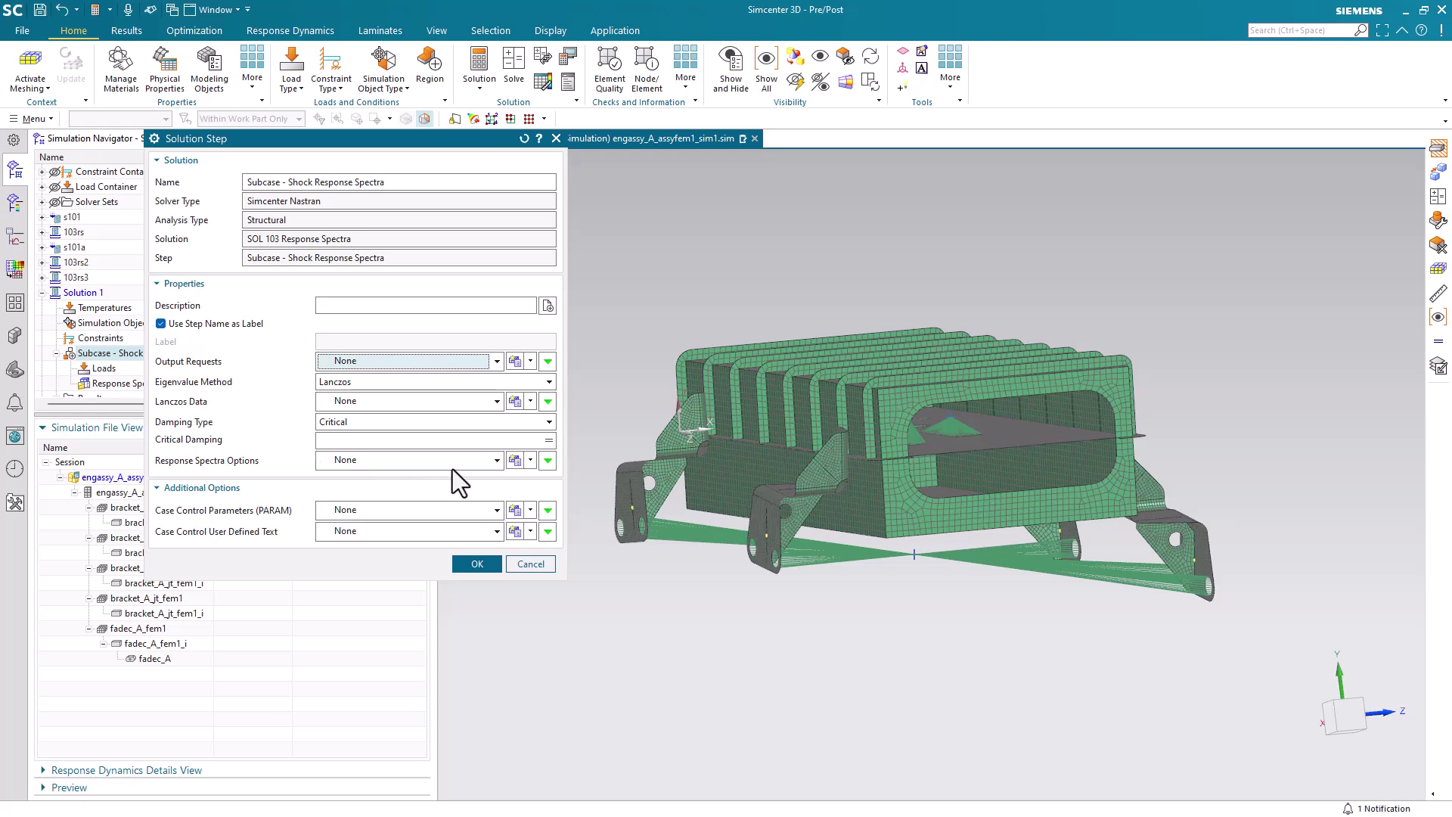
pyautogui.click(514, 461)
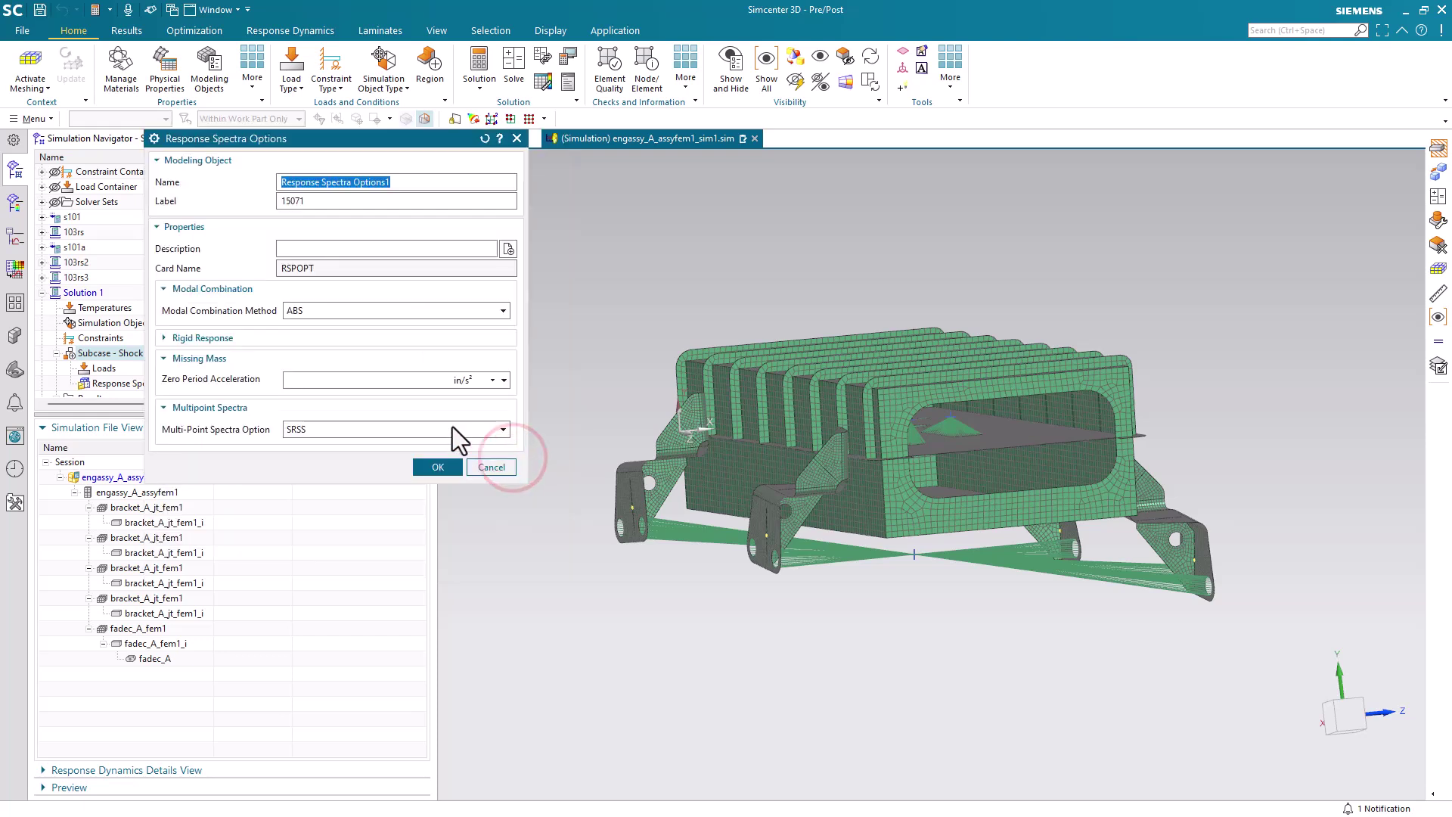
pyautogui.click(407, 312)
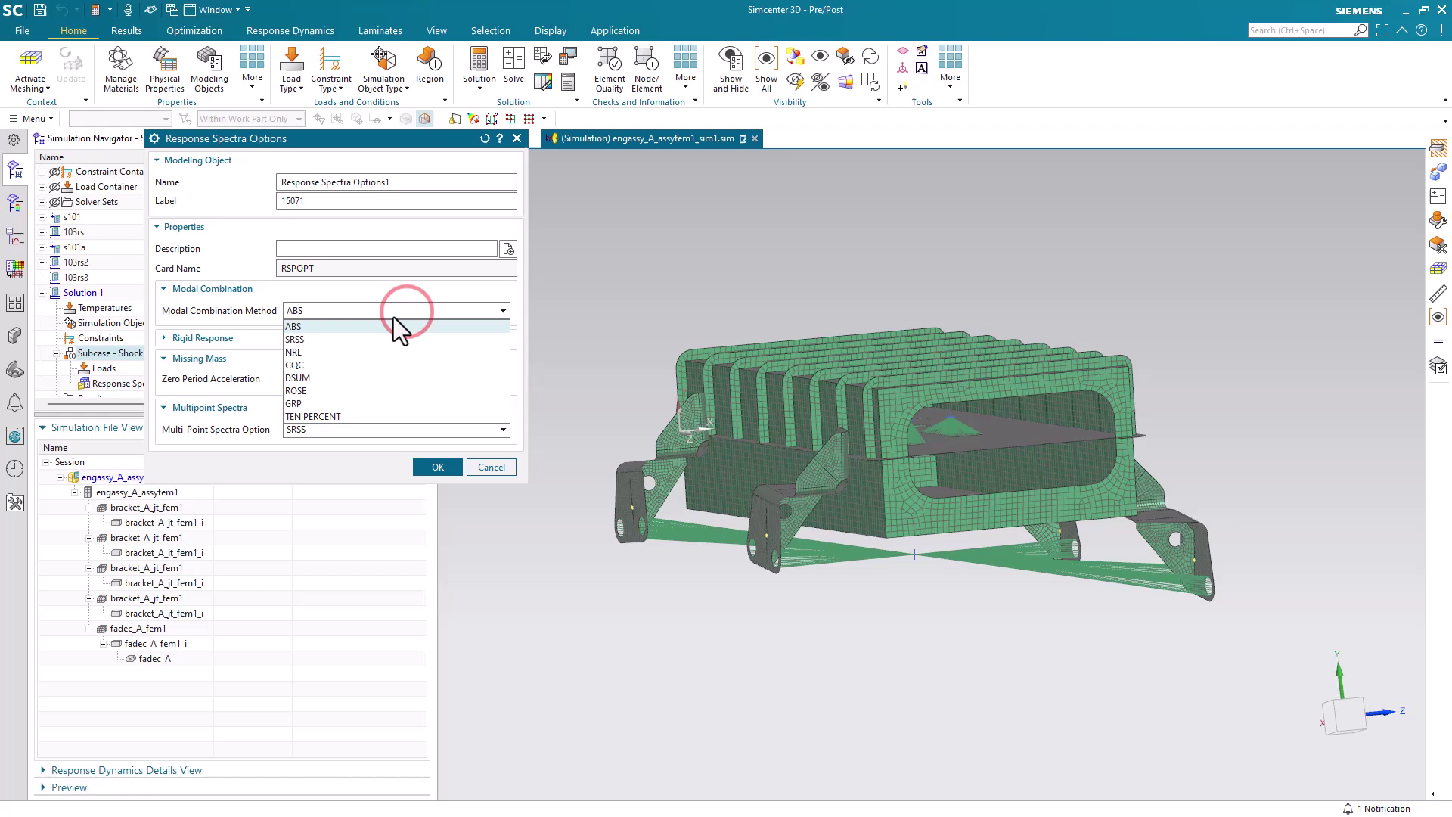
pyautogui.click(366, 339)
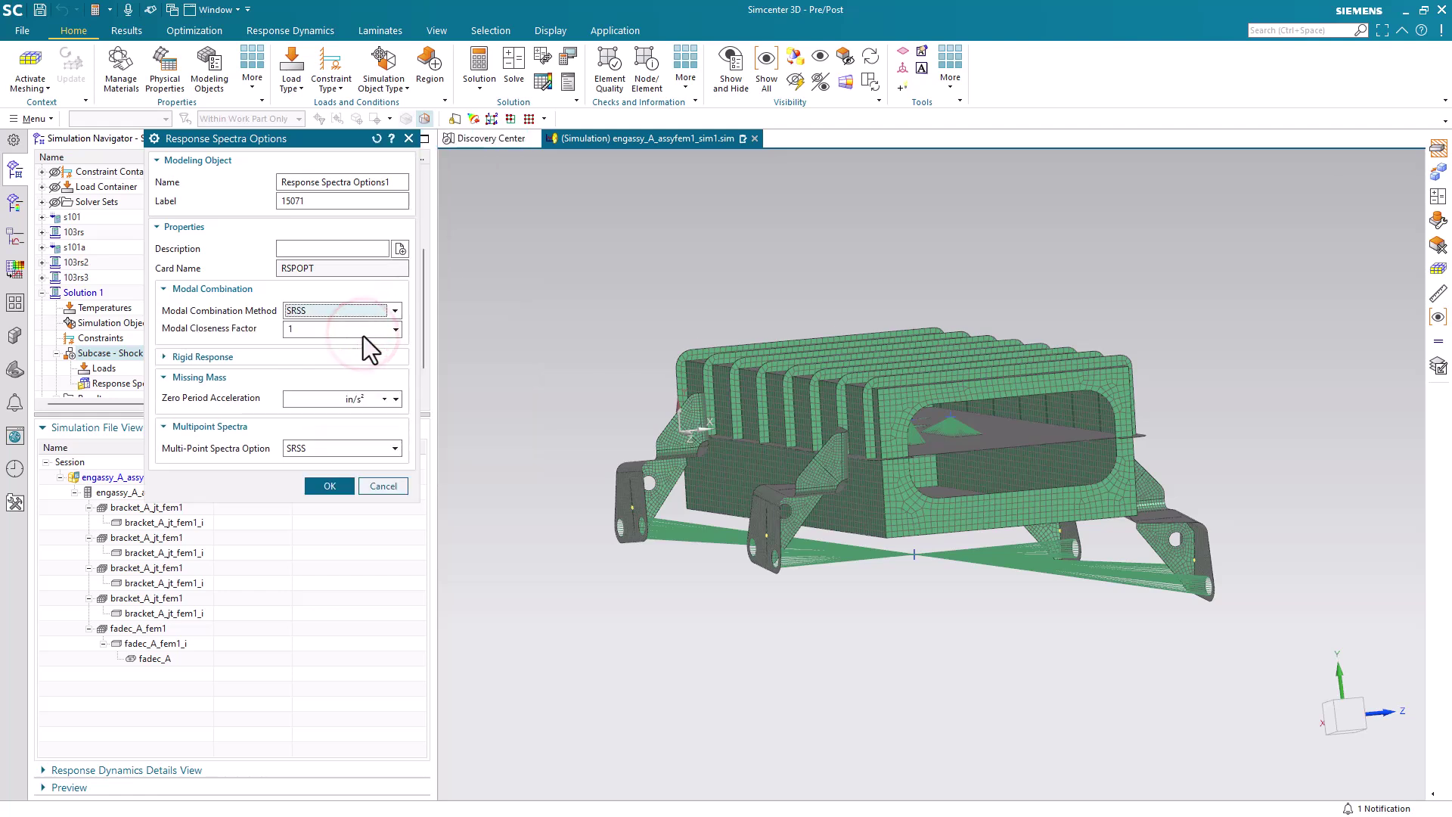
pyautogui.click(337, 490)
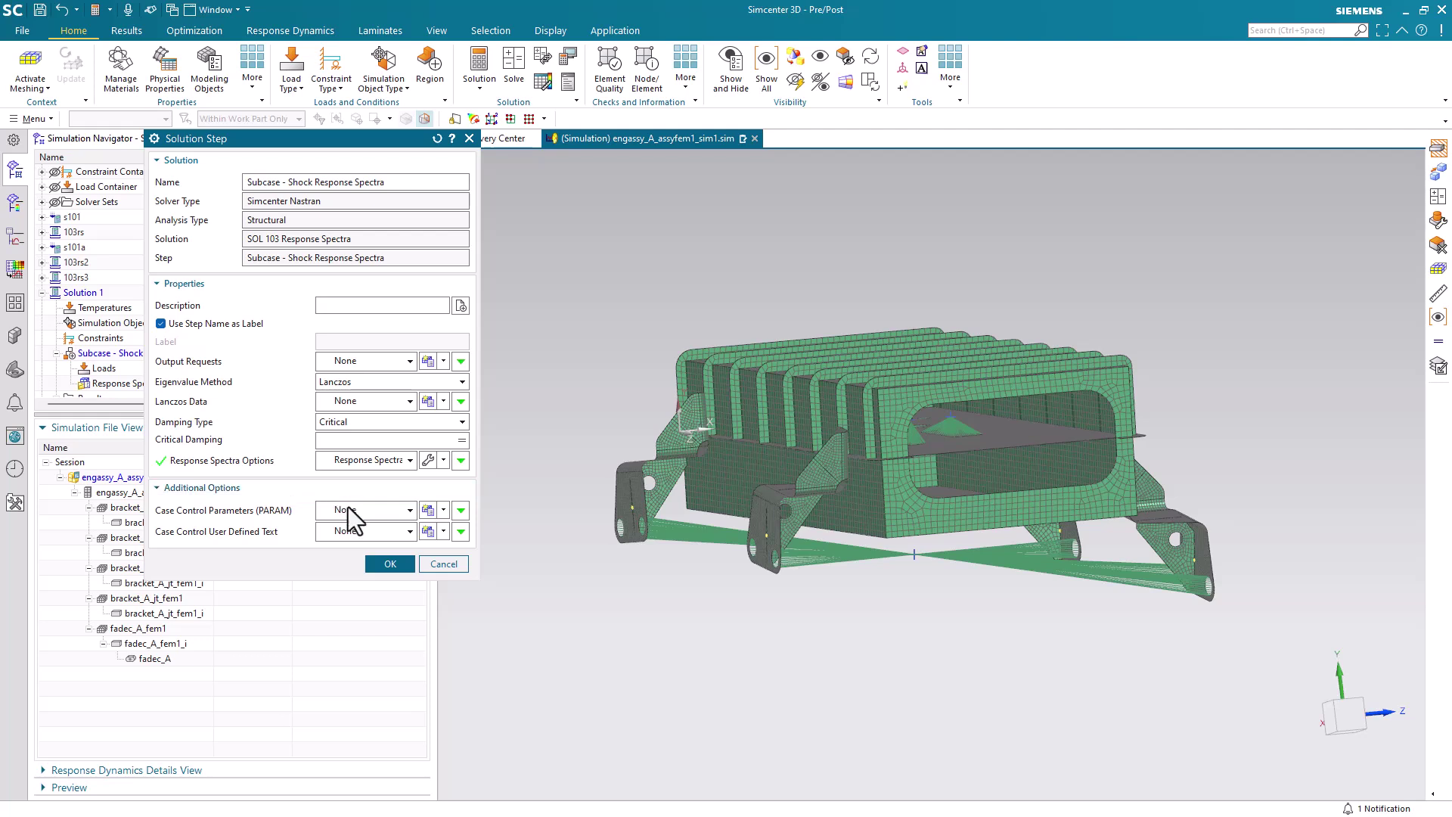
pyautogui.click(384, 563)
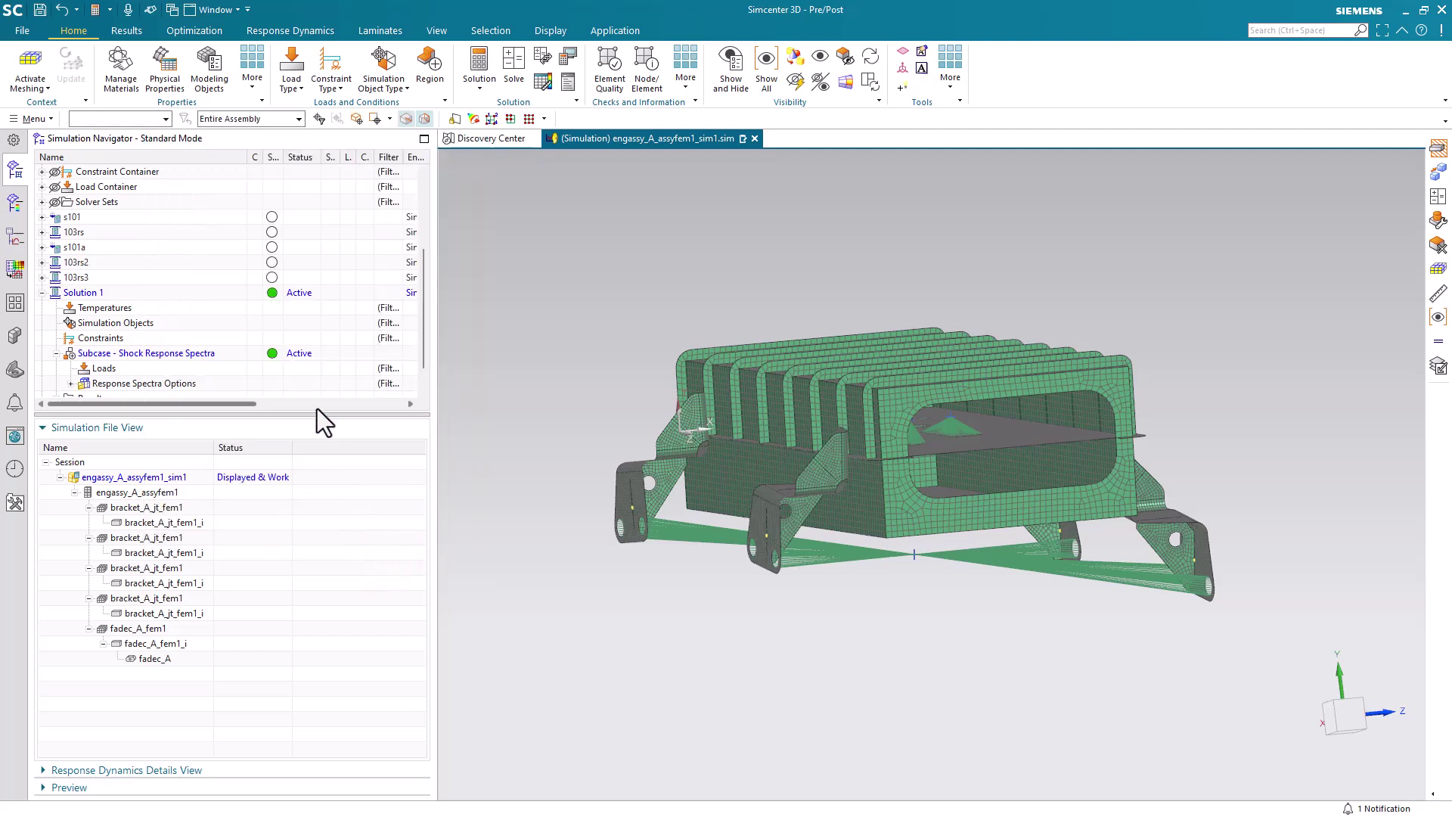
pyautogui.moveTo(316, 415); pyautogui.dragTo(321, 538)
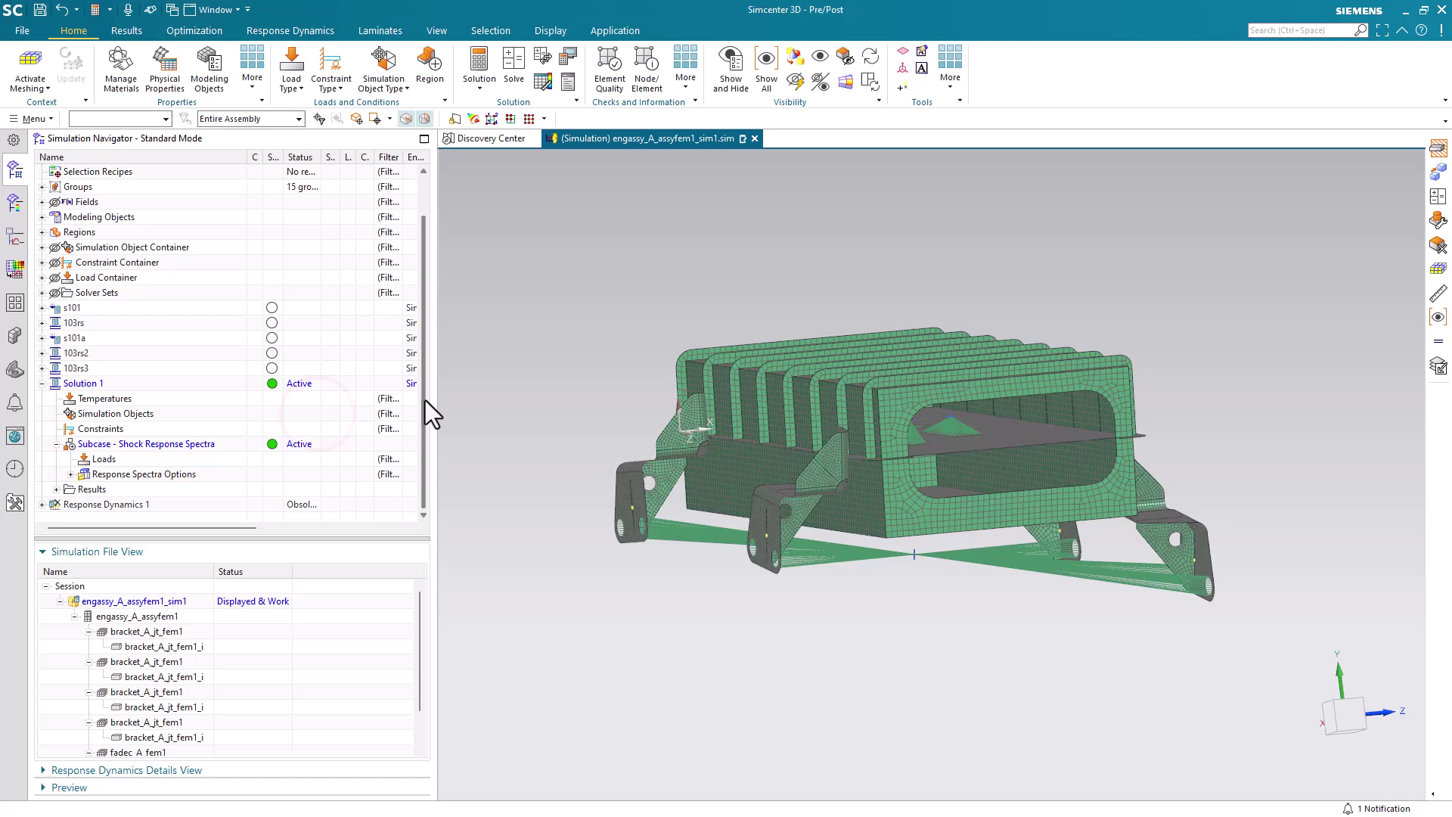
# Add Face Gluing(1) to Solution 1's Simulation Objects
pyautogui.moveTo(425, 399); pyautogui.dragTo(151, 276)
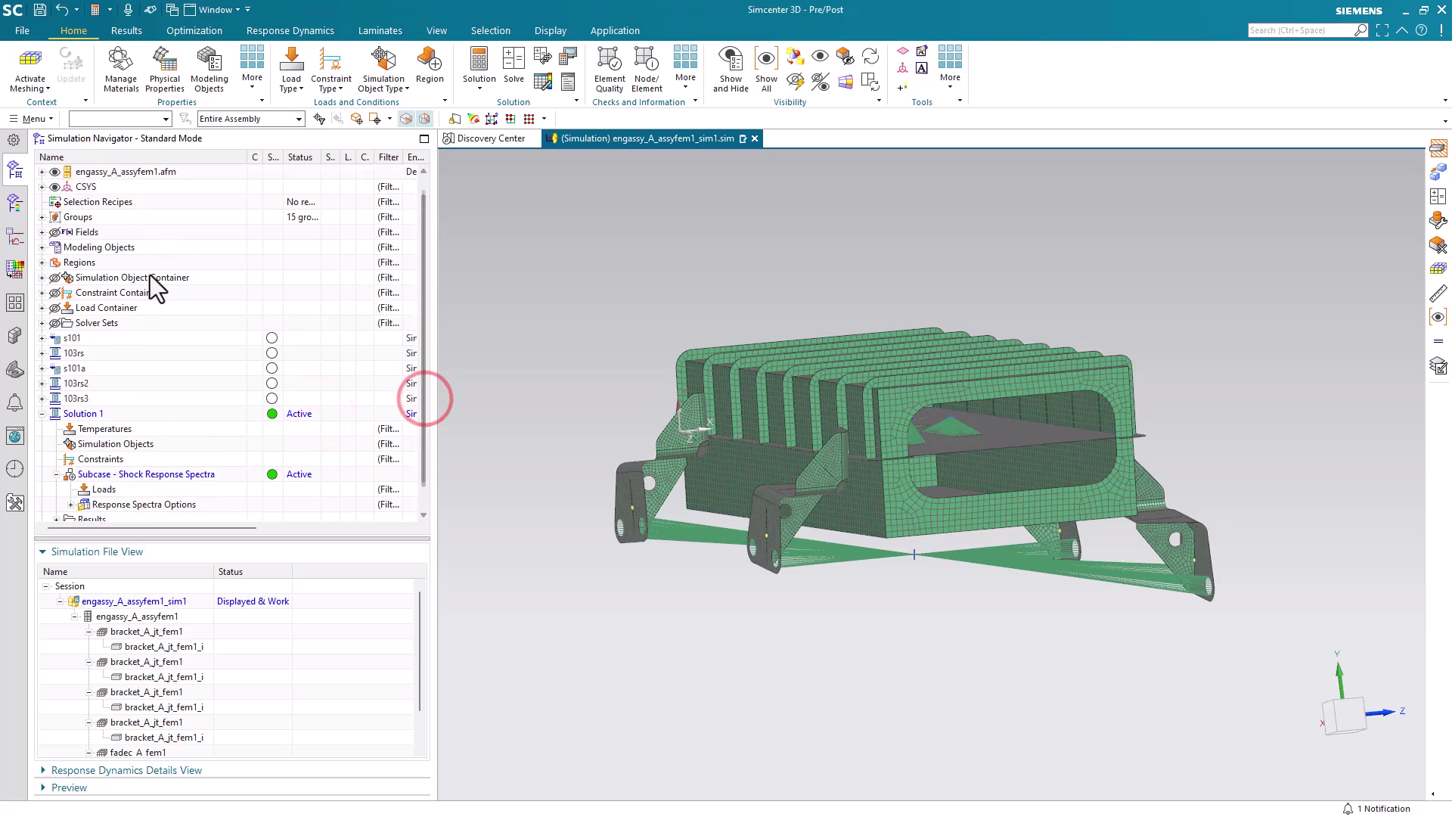
pyautogui.click(41, 278)
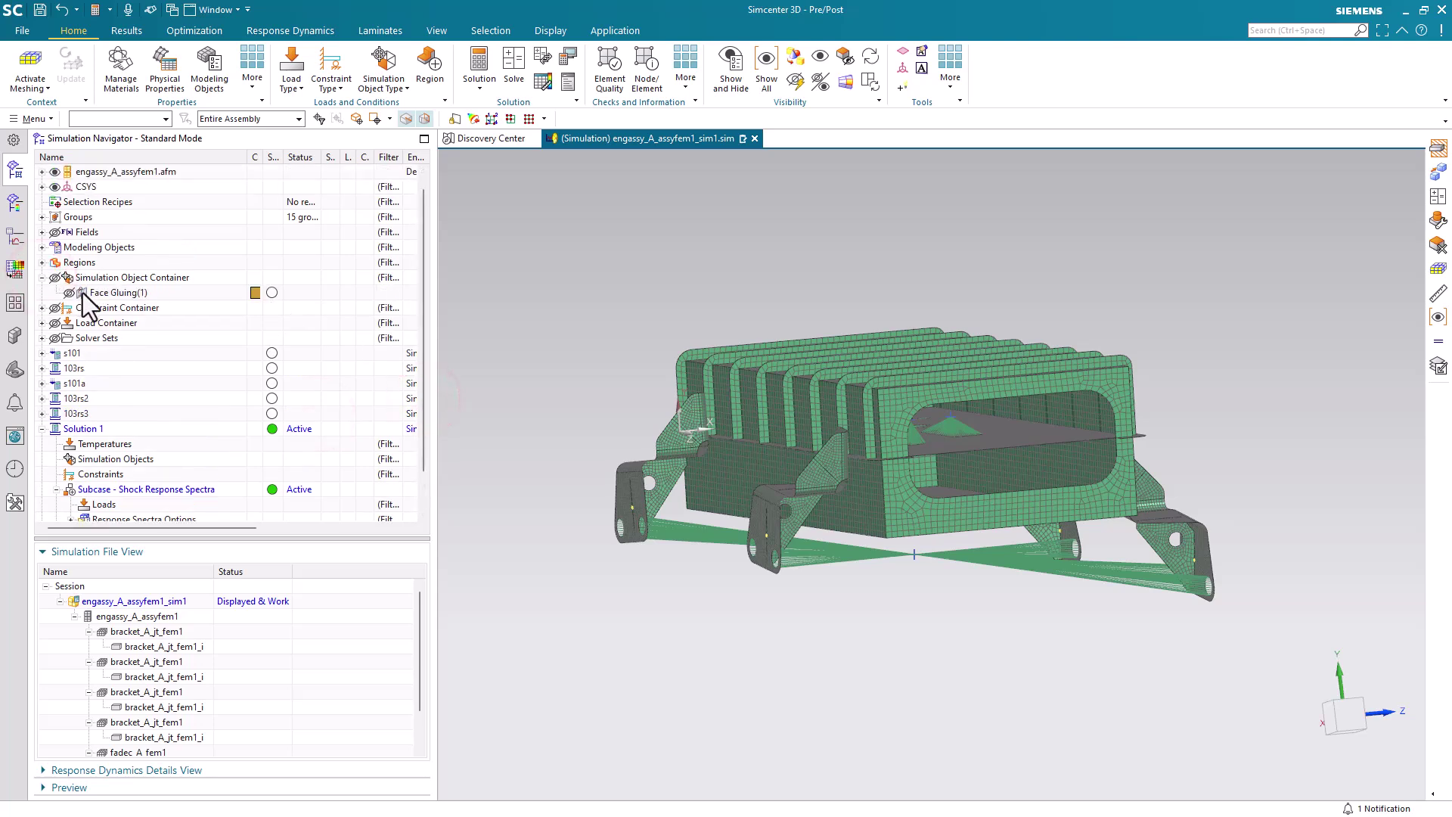
pyautogui.moveTo(110, 291); pyautogui.dragTo(117, 460)
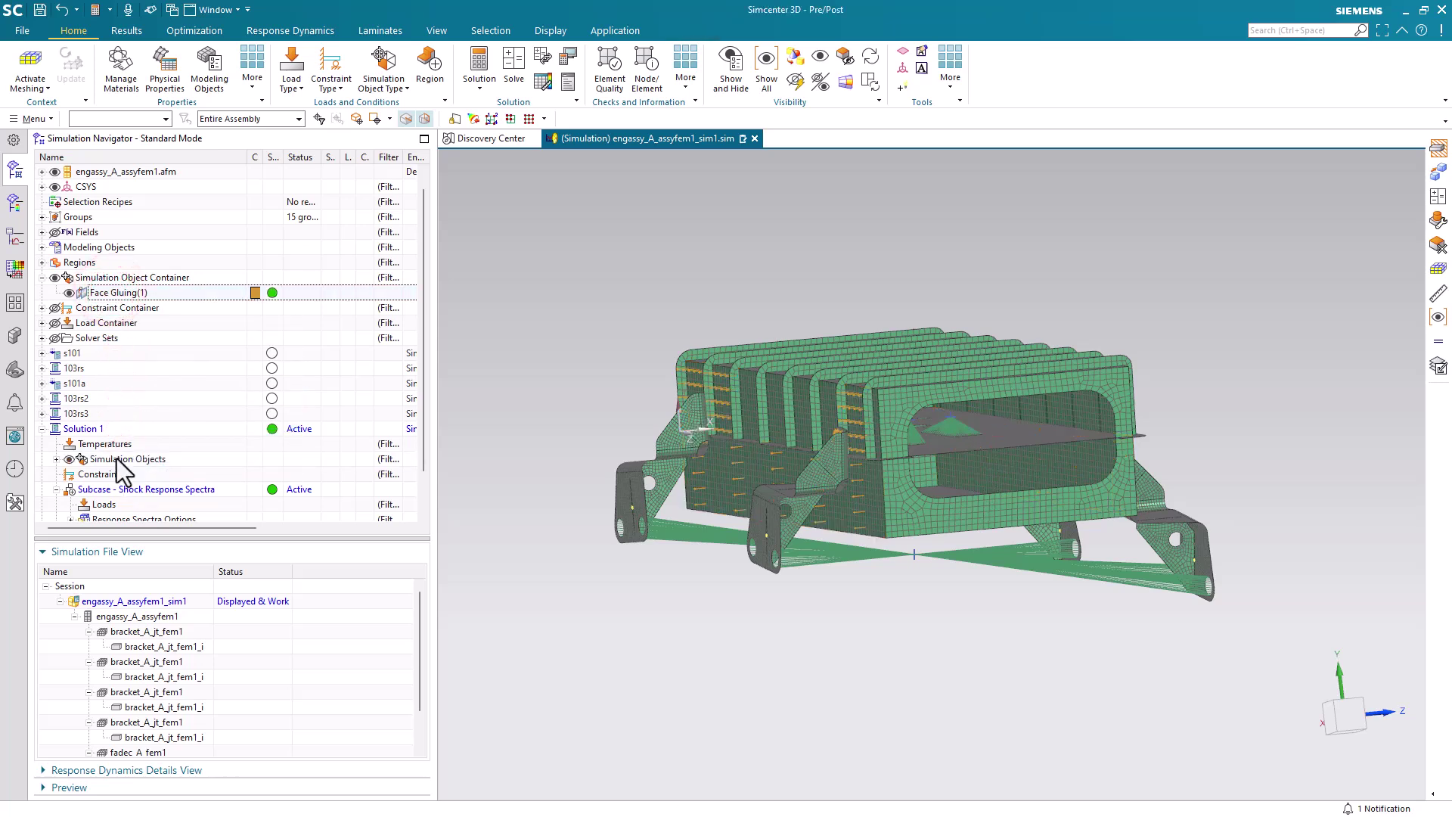
# Create a fixed constraint at the point where the lower truss bars cross
pyautogui.scroll(-1, 116, 458)
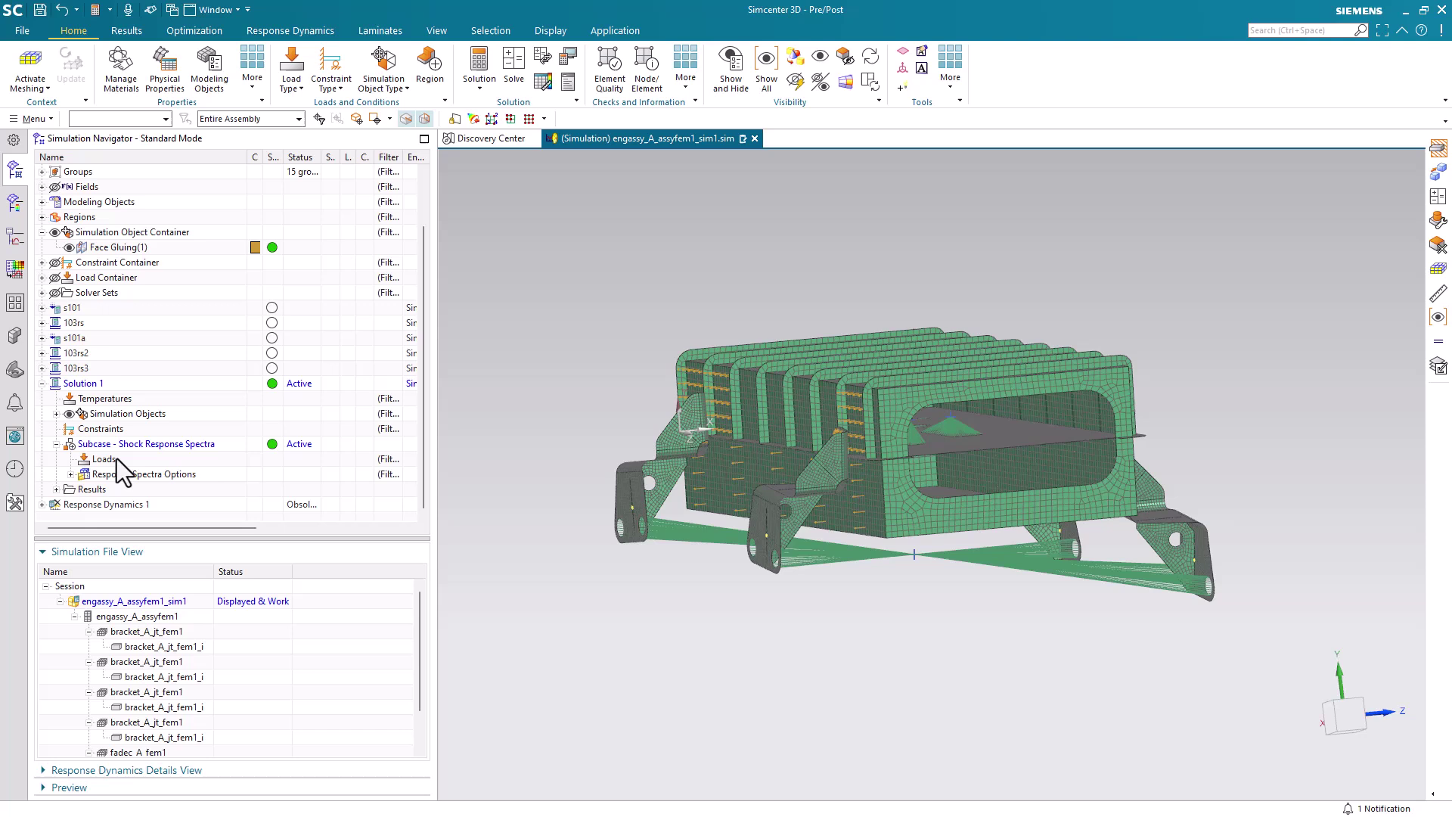
pyautogui.click(318, 92)
pyautogui.click(347, 141)
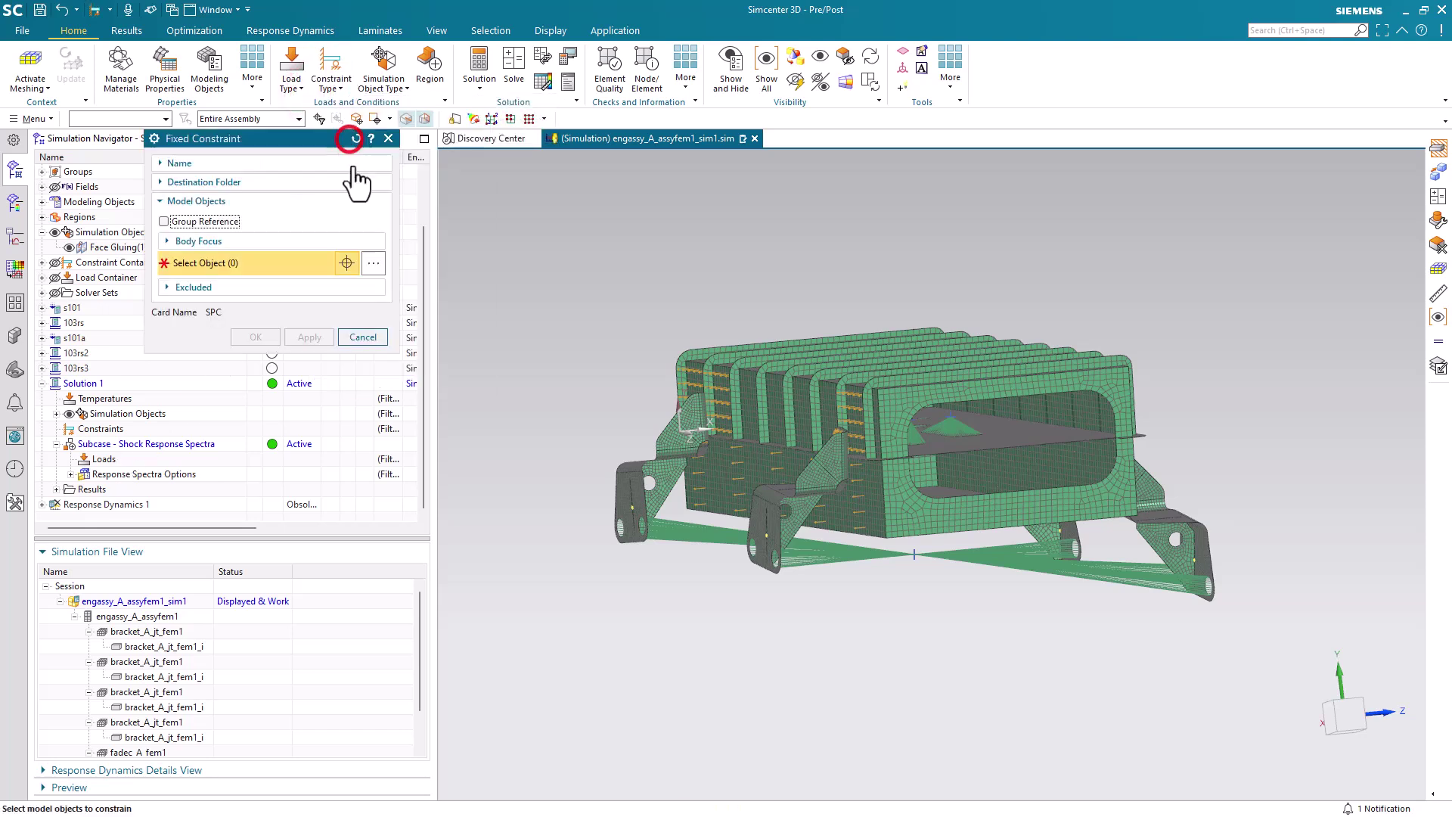
pyautogui.click(914, 555)
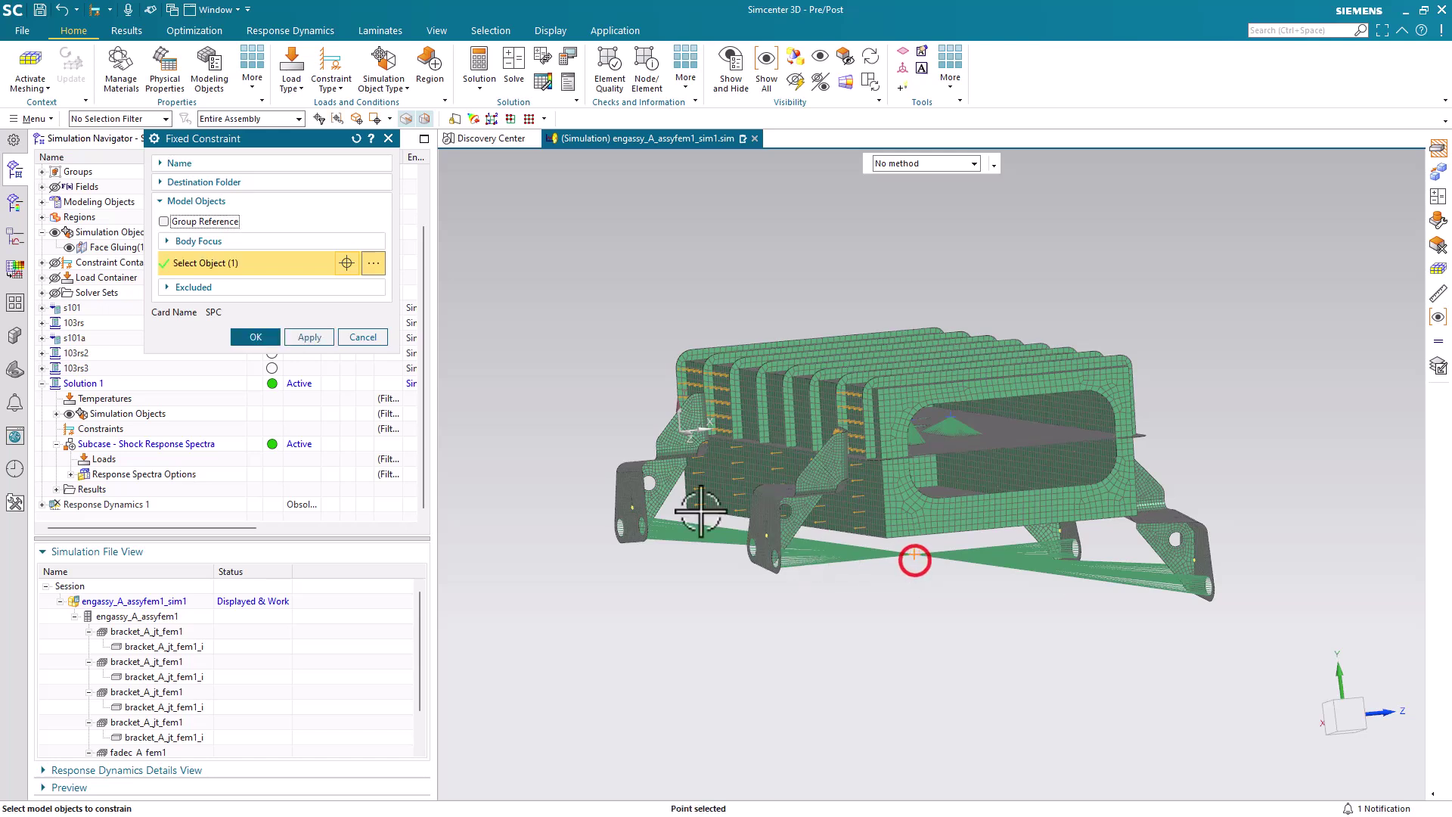
pyautogui.click(257, 337)
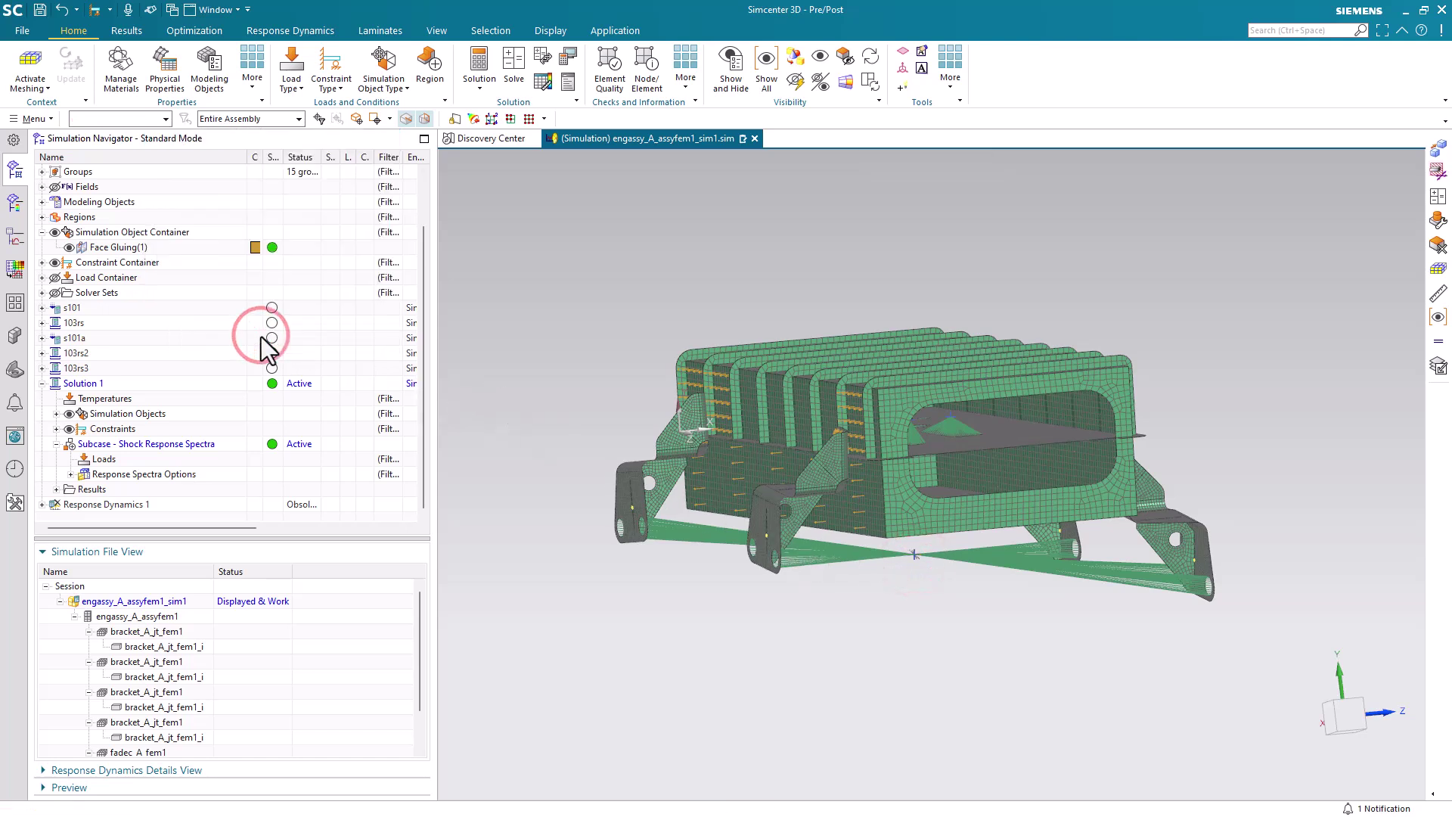
# Import shock_load.fld into Fields as a table field with acceleration as dependent variable
pyautogui.rightClick(87, 188)
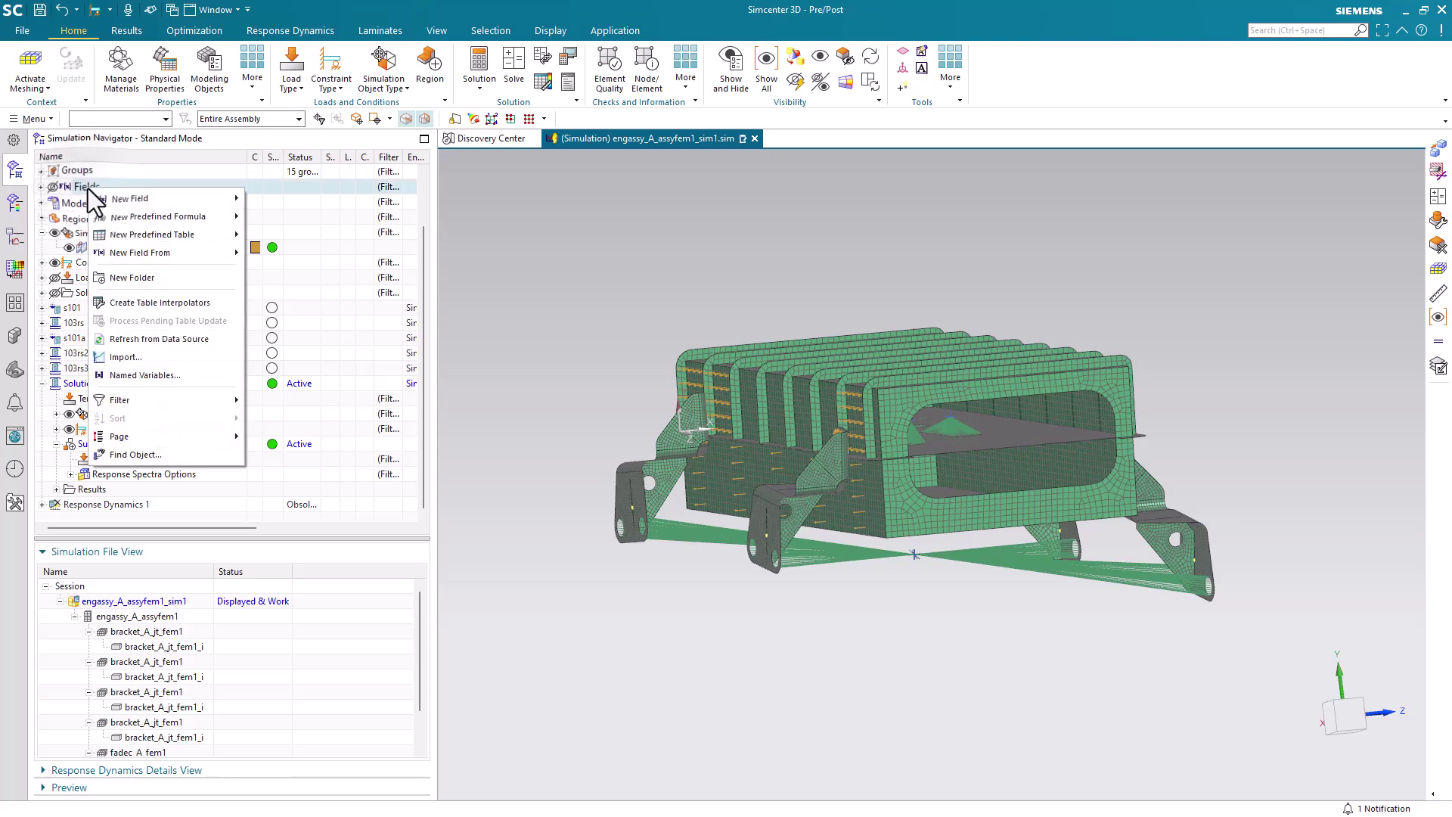
pyautogui.click(160, 353)
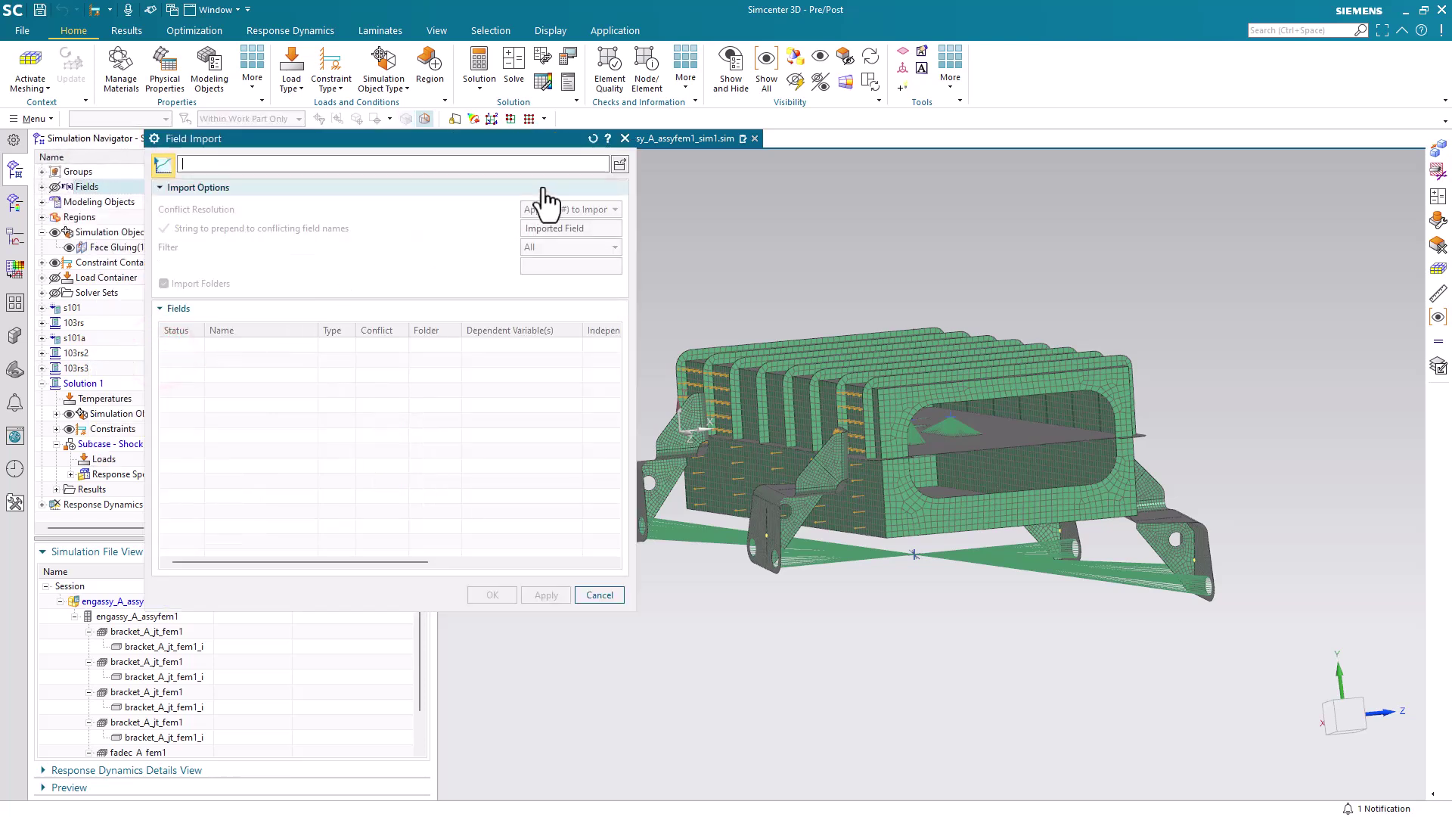
pyautogui.click(618, 164)
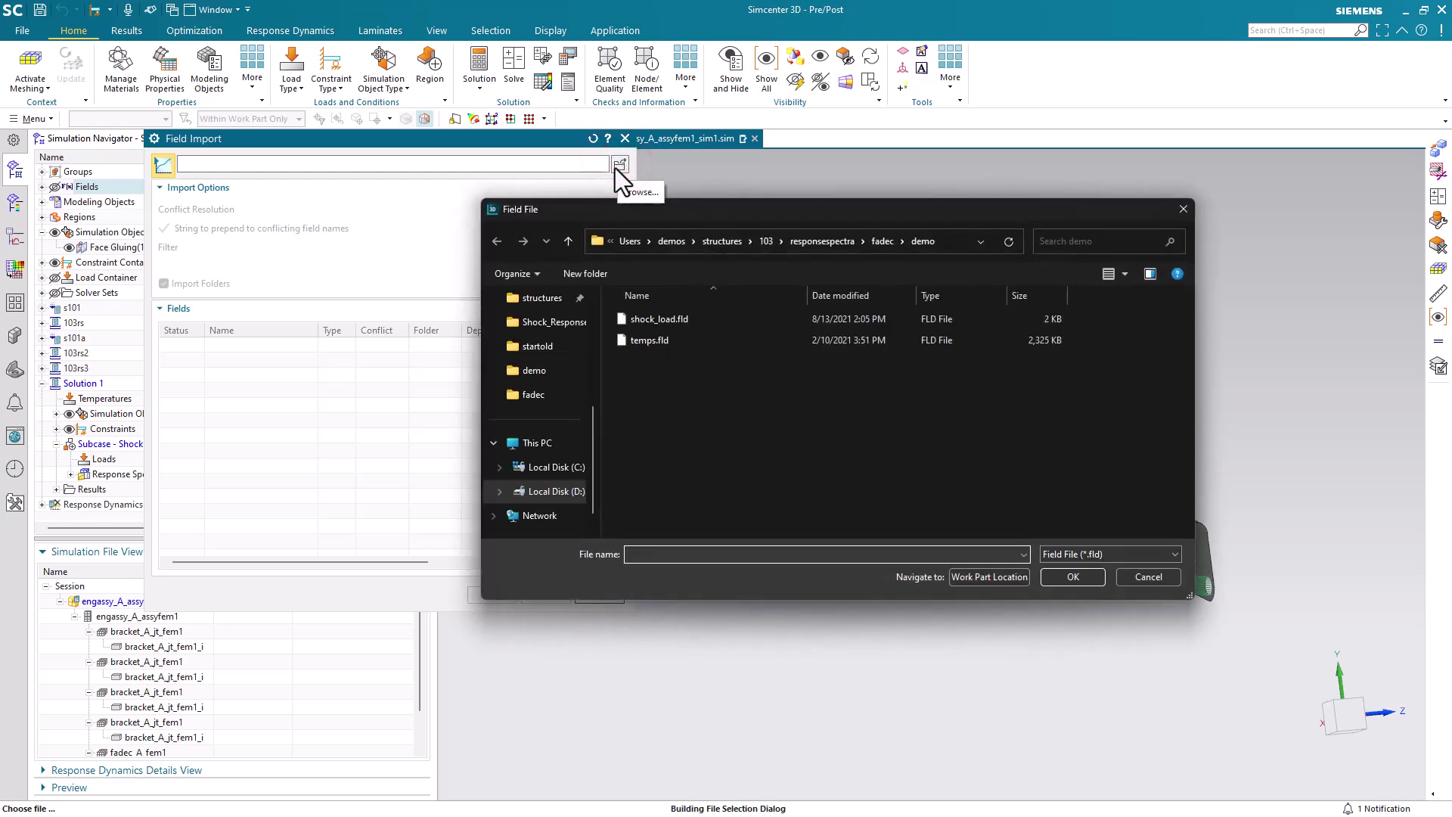
pyautogui.click(667, 318)
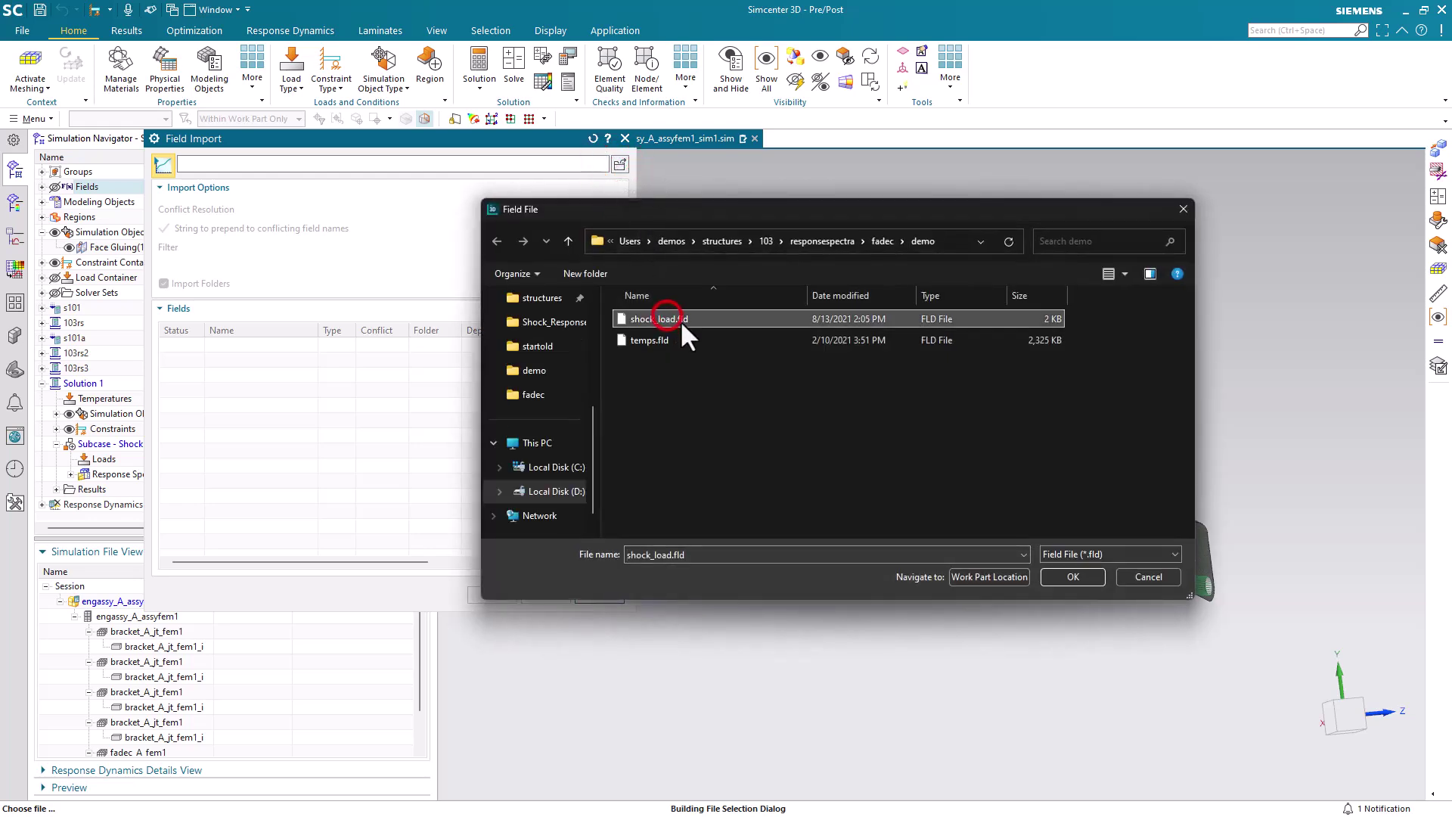
pyautogui.click(1068, 576)
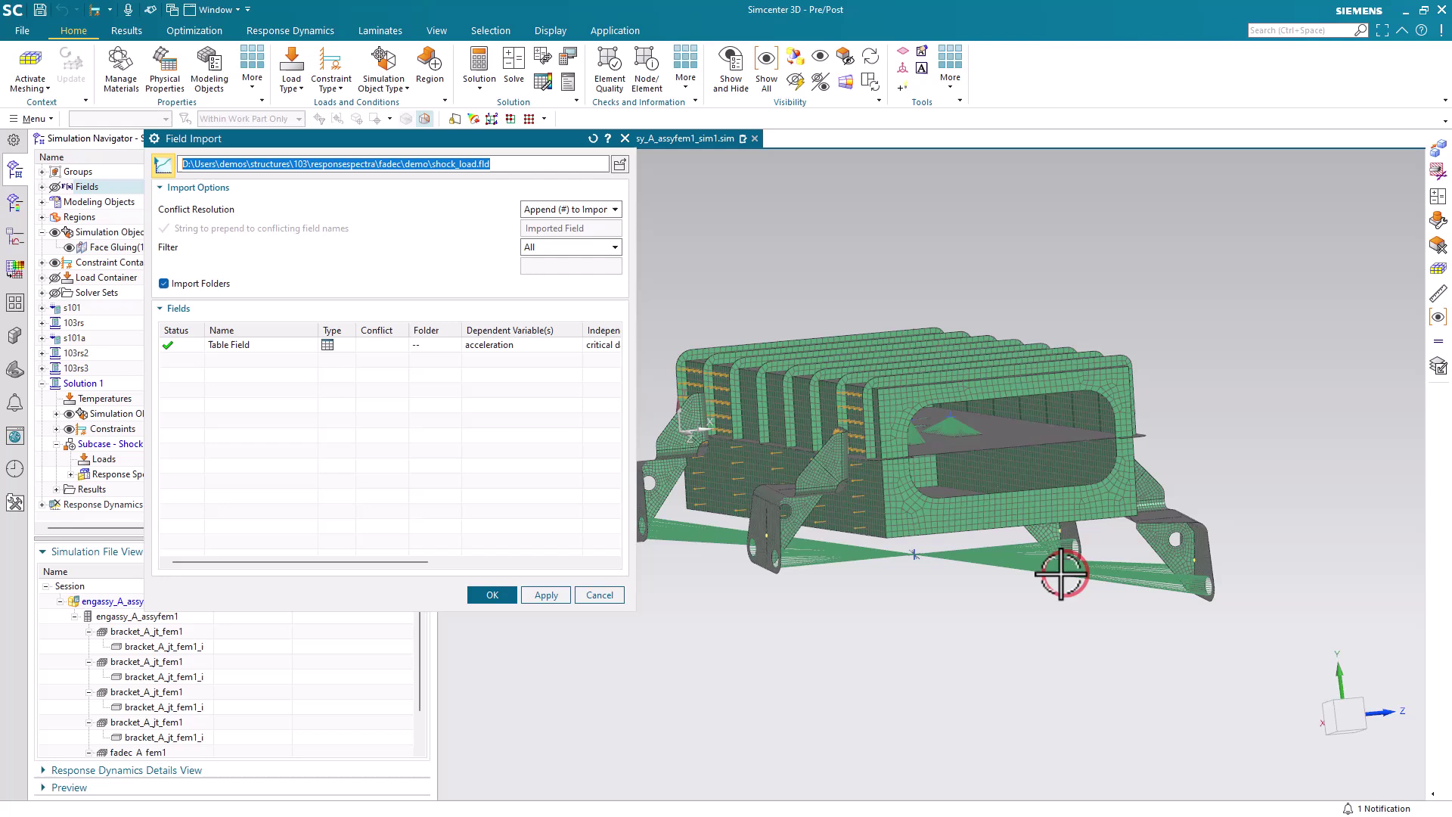
pyautogui.click(511, 593)
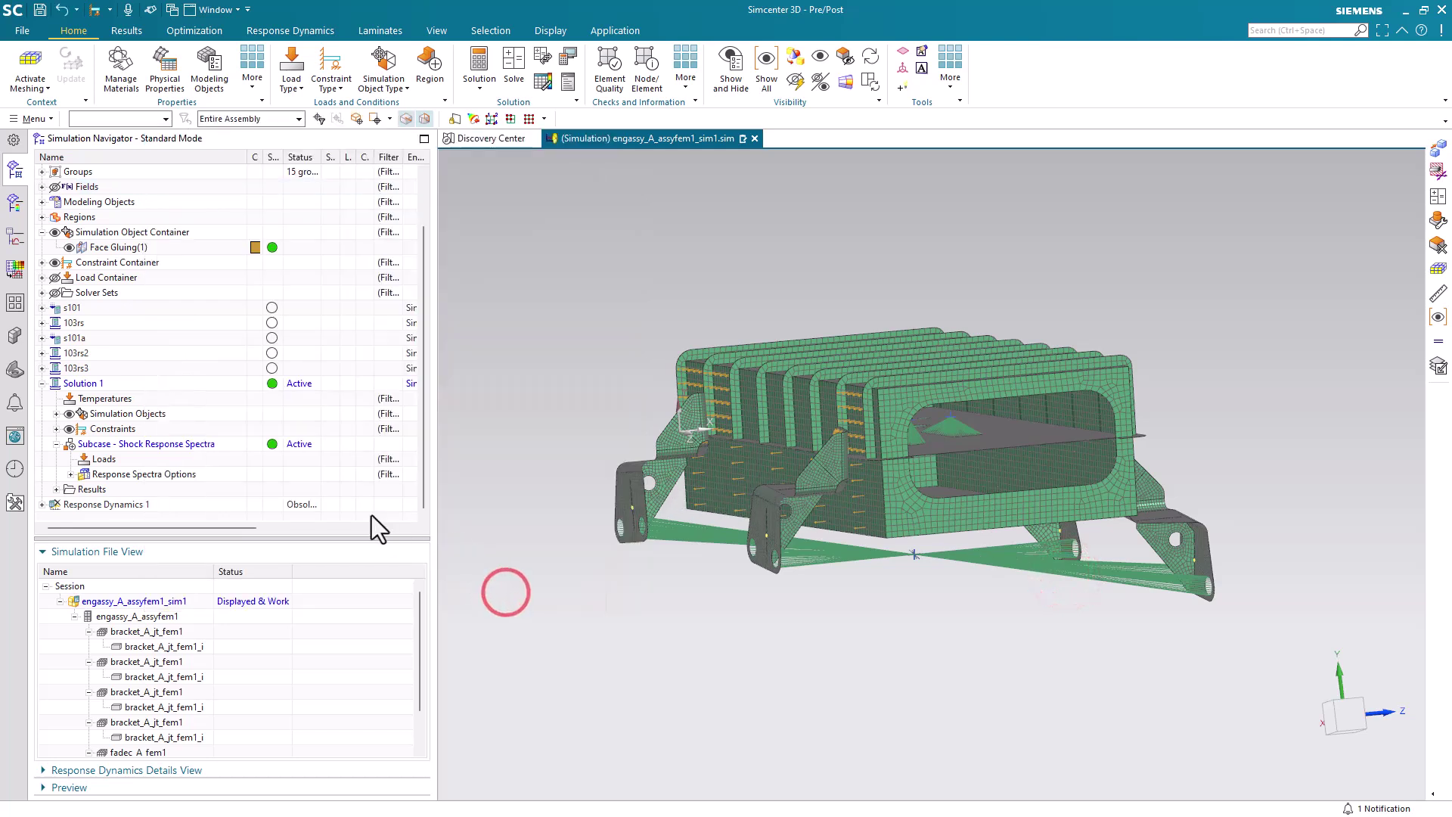
# Inspect the imported Table Field's data columns, then cancel the editor
pyautogui.click(42, 186)
pyautogui.rightClick(107, 199)
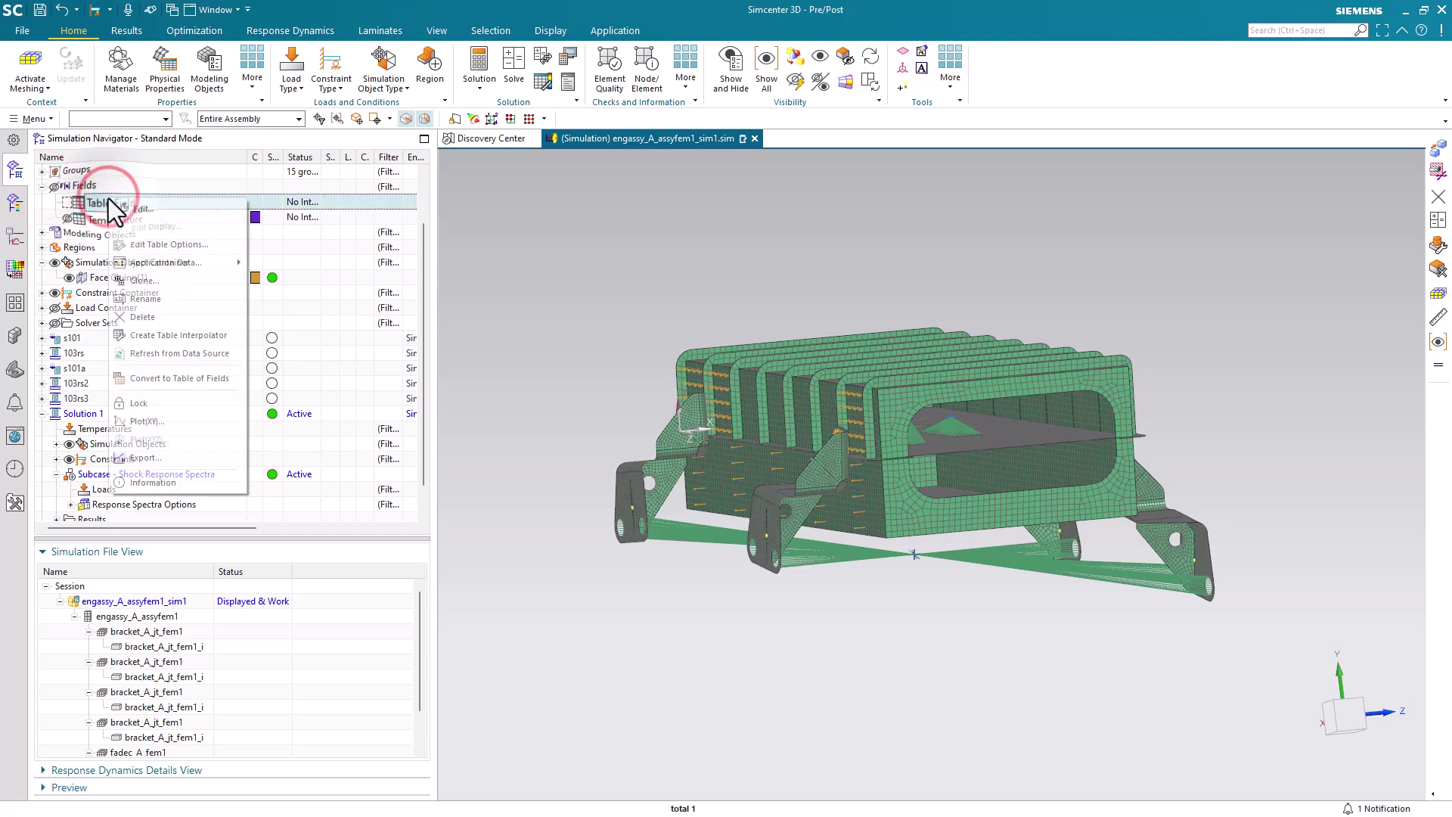
pyautogui.click(139, 208)
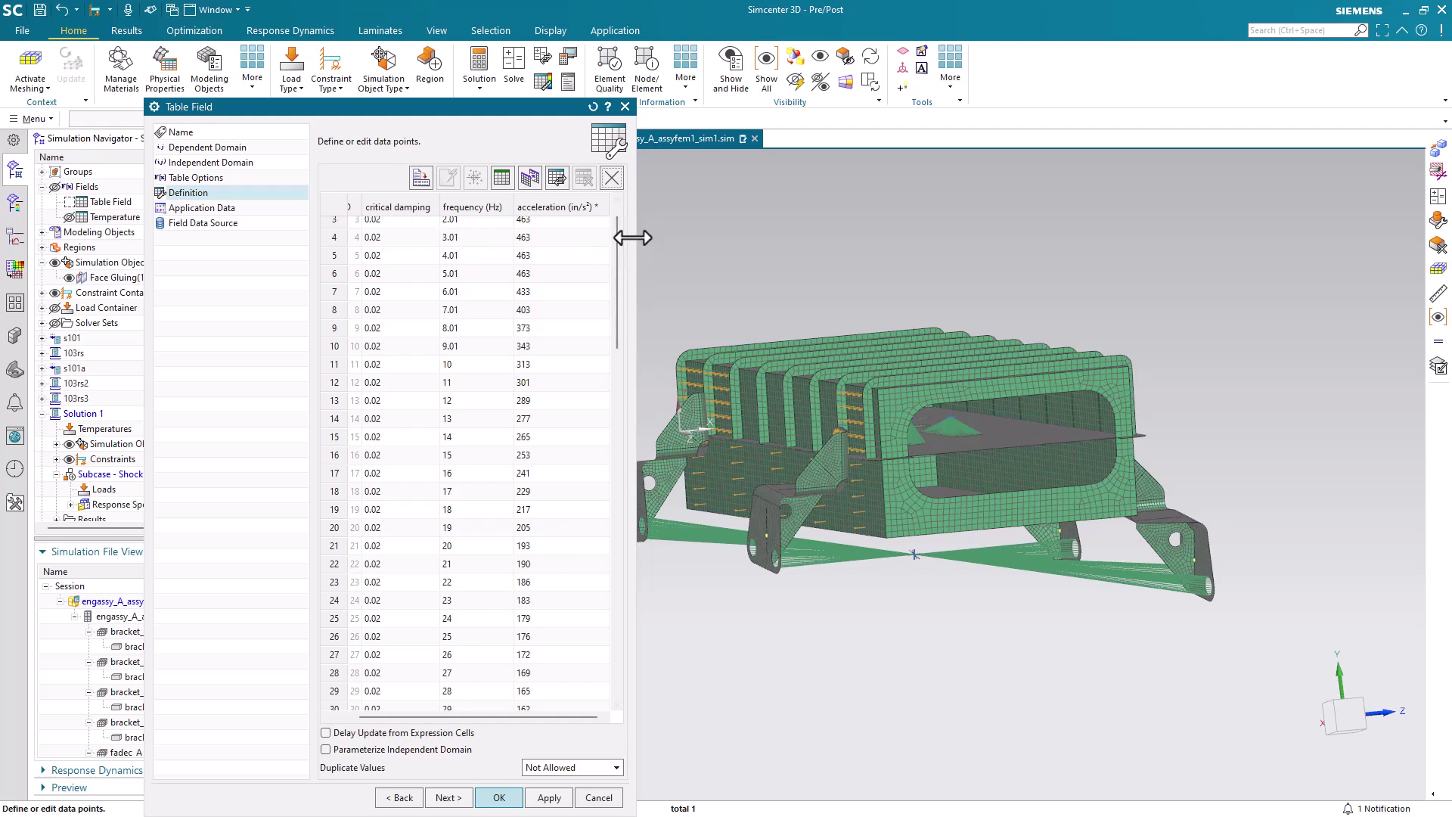
pyautogui.moveTo(635, 234); pyautogui.dragTo(714, 646)
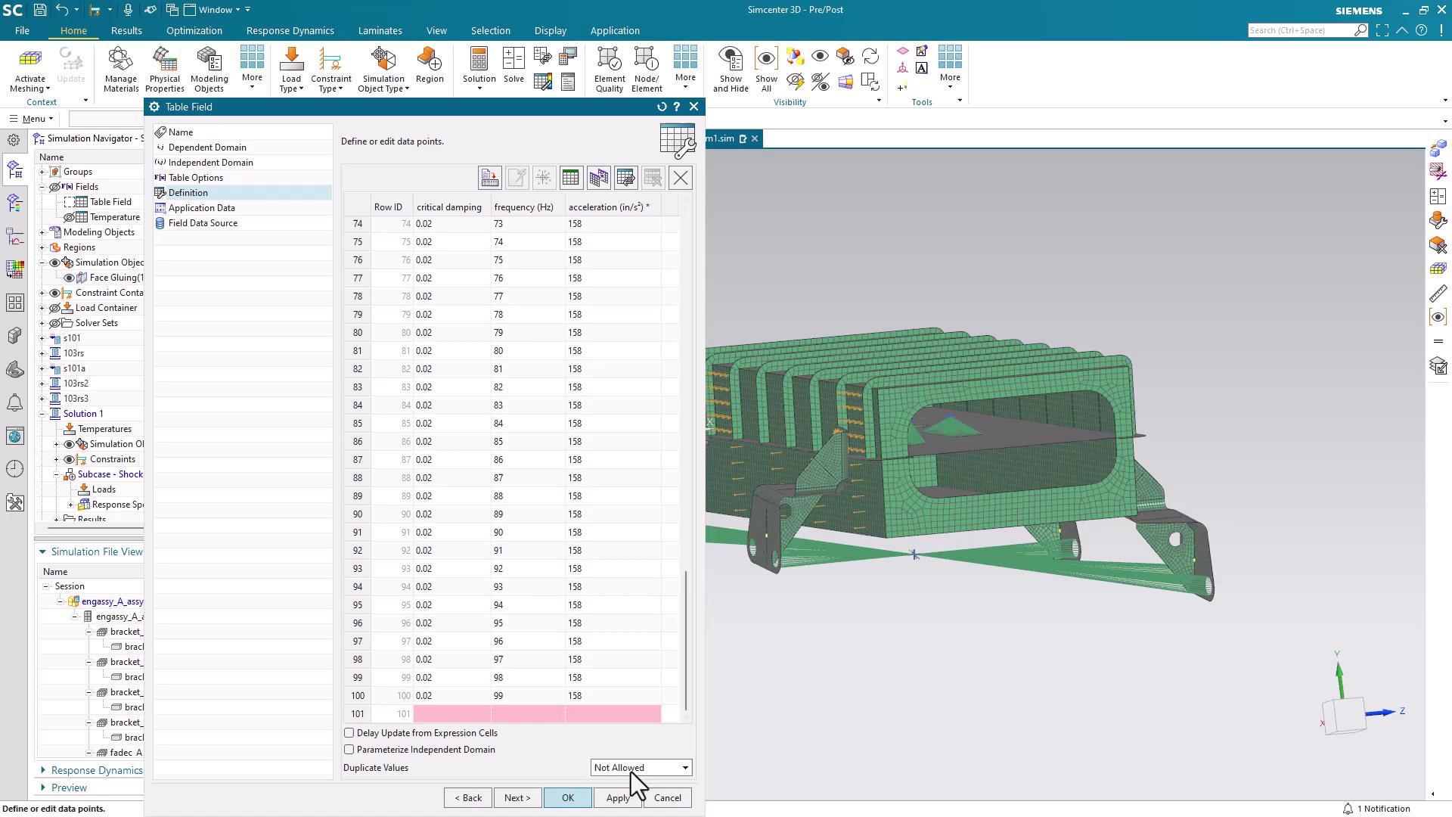
pyautogui.click(665, 797)
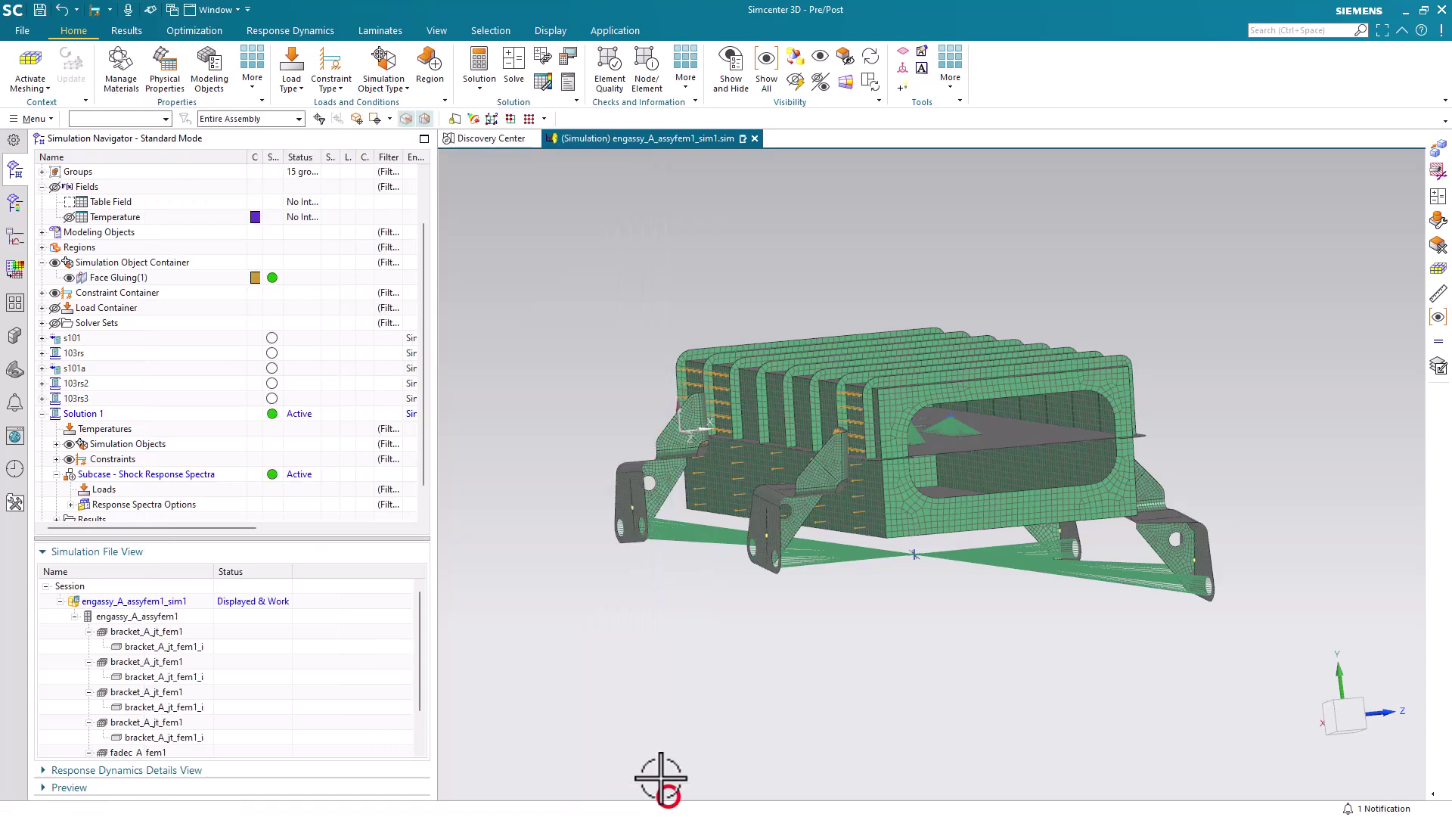
# Plot the Table Field's acceleration-versus-frequency curve as an XY plot, review it, then close it
pyautogui.rightClick(116, 204)
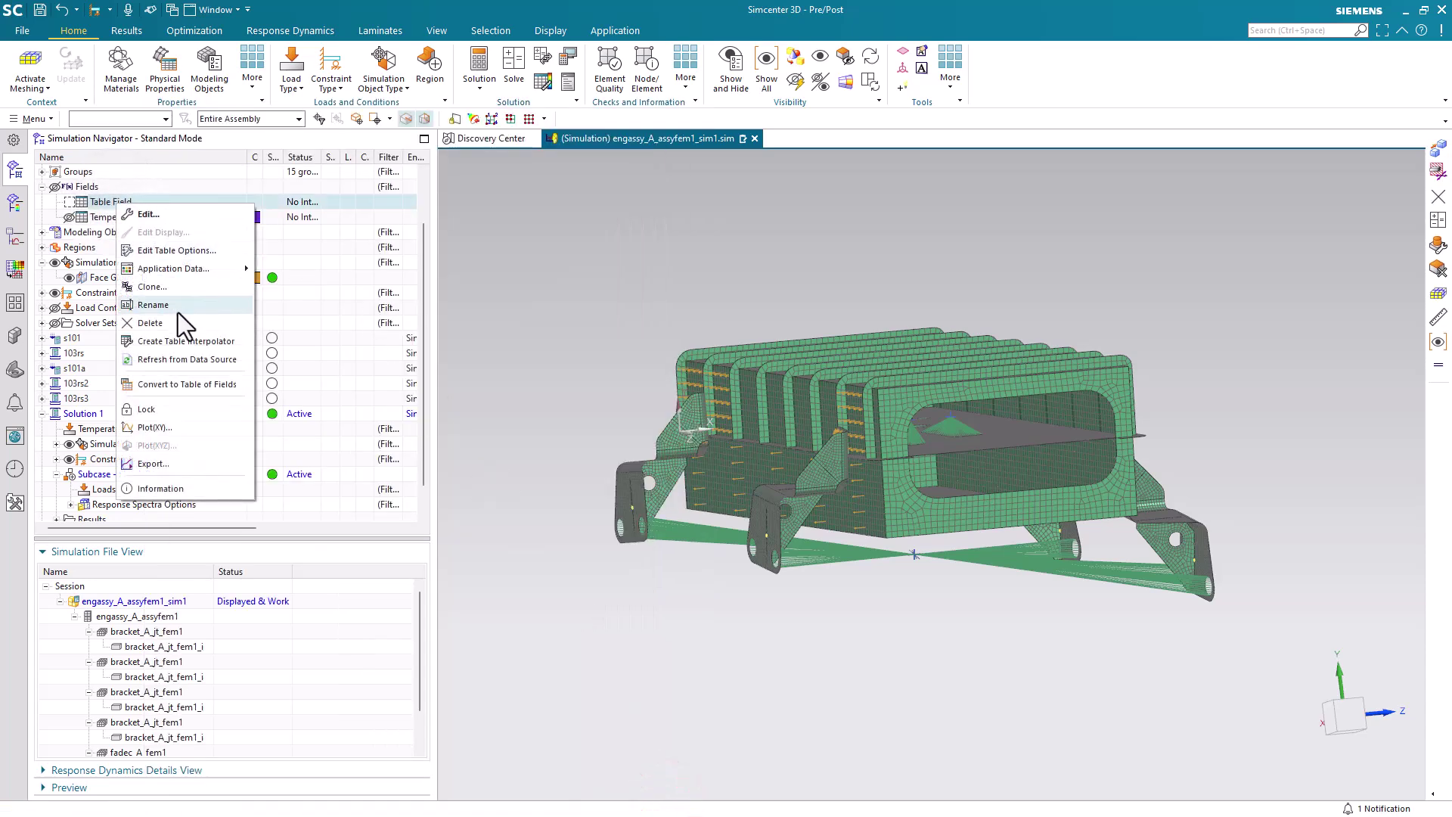
pyautogui.click(191, 428)
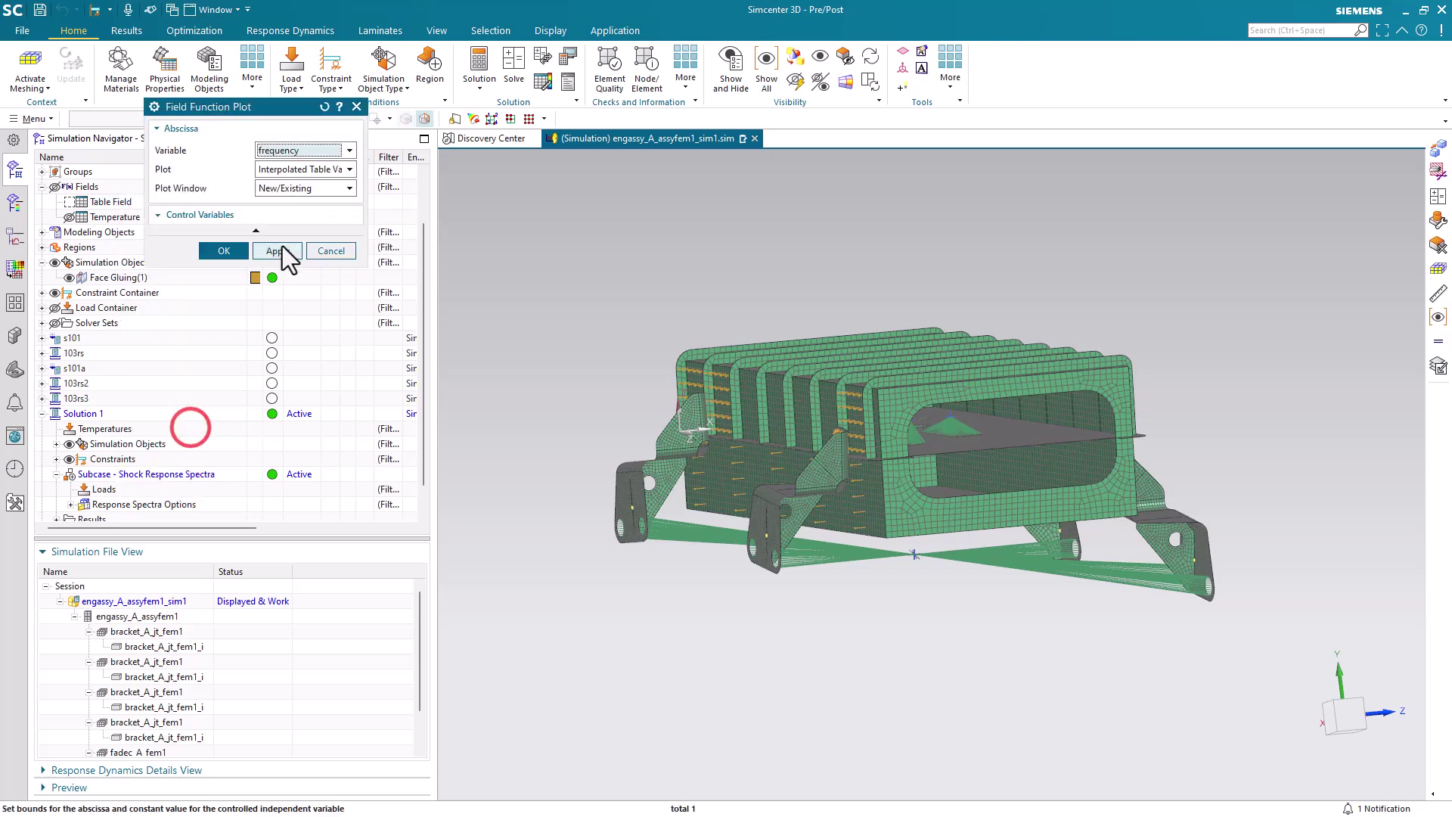
pyautogui.click(230, 250)
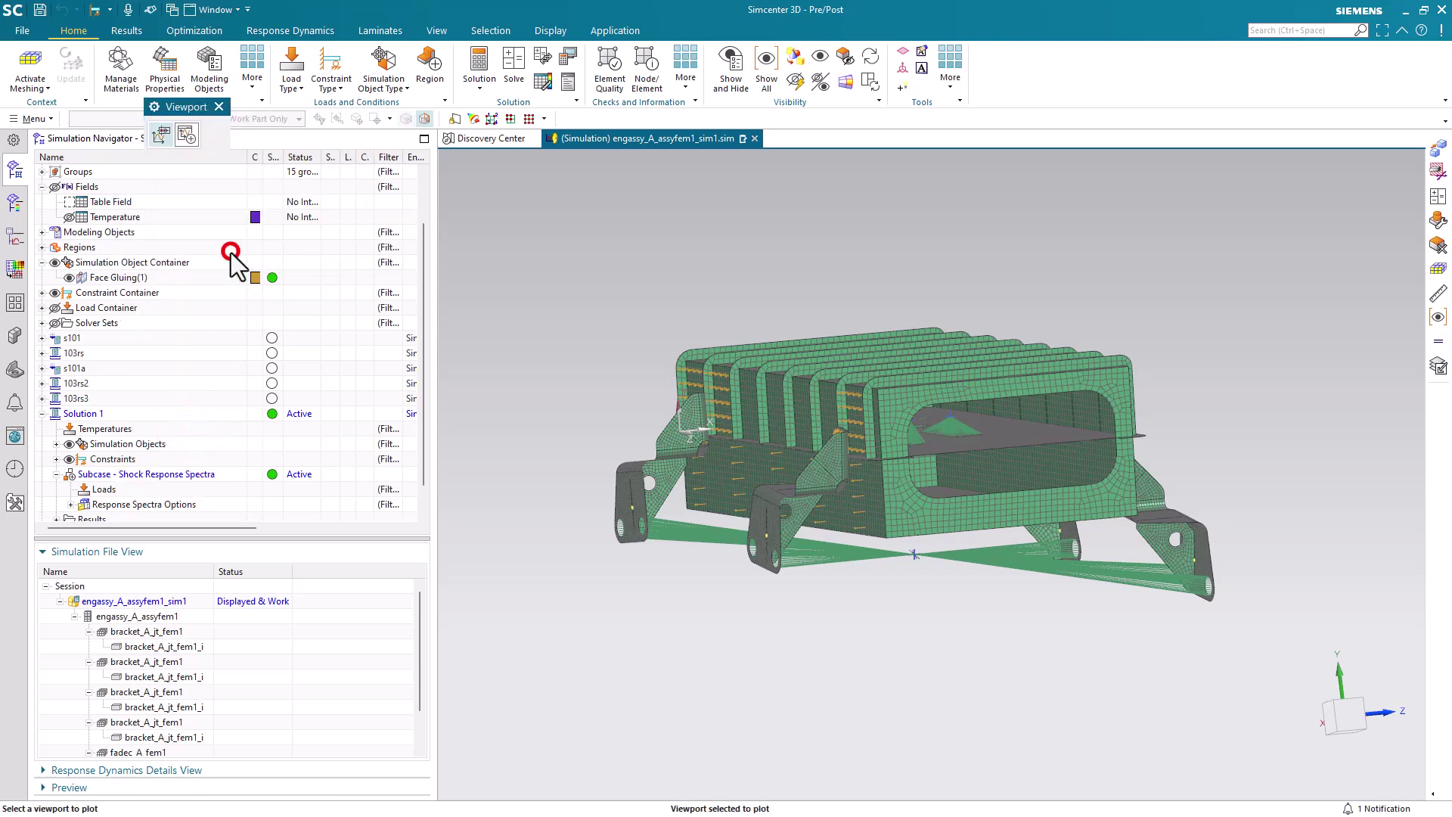
pyautogui.click(188, 137)
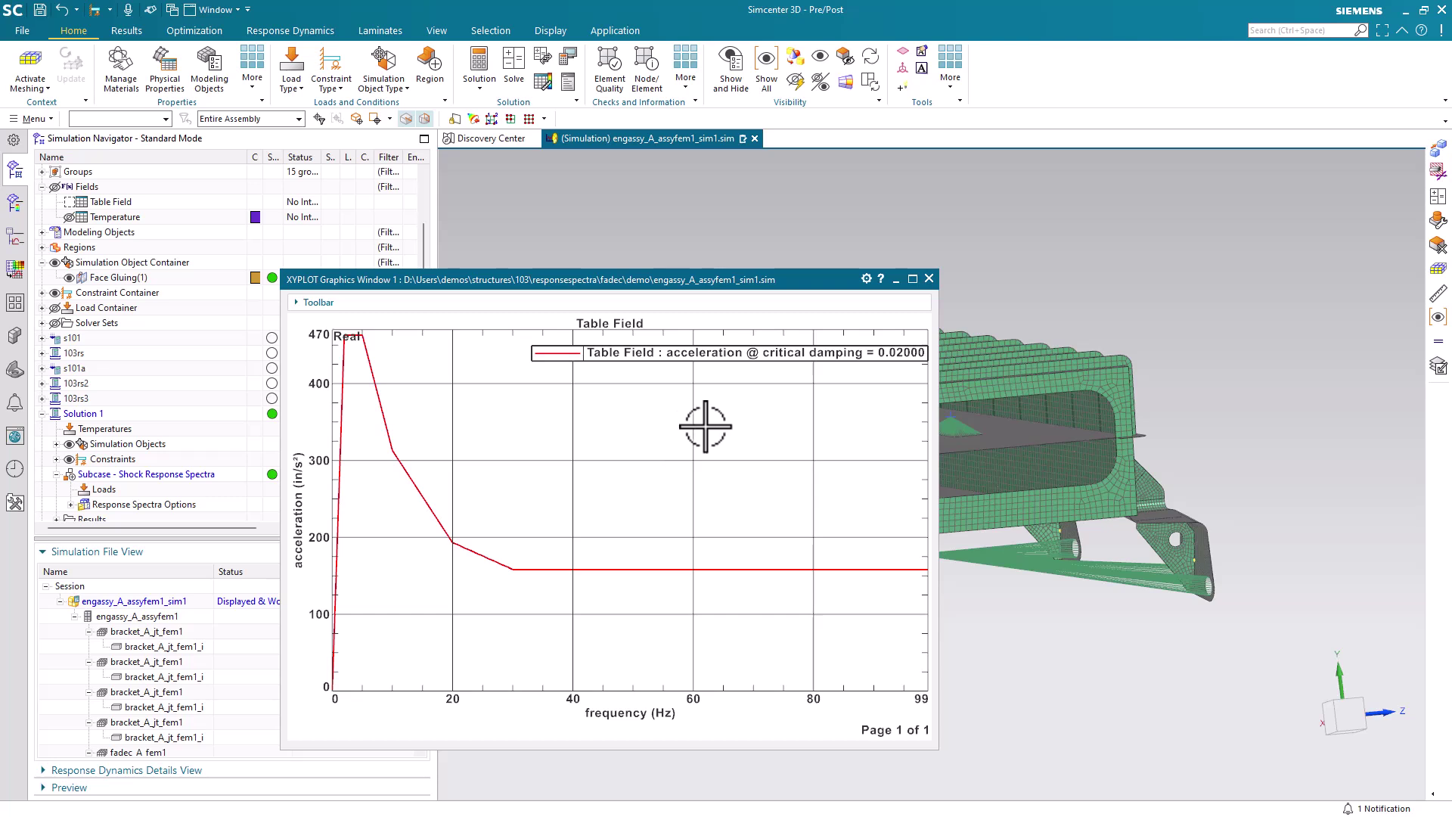
pyautogui.click(927, 279)
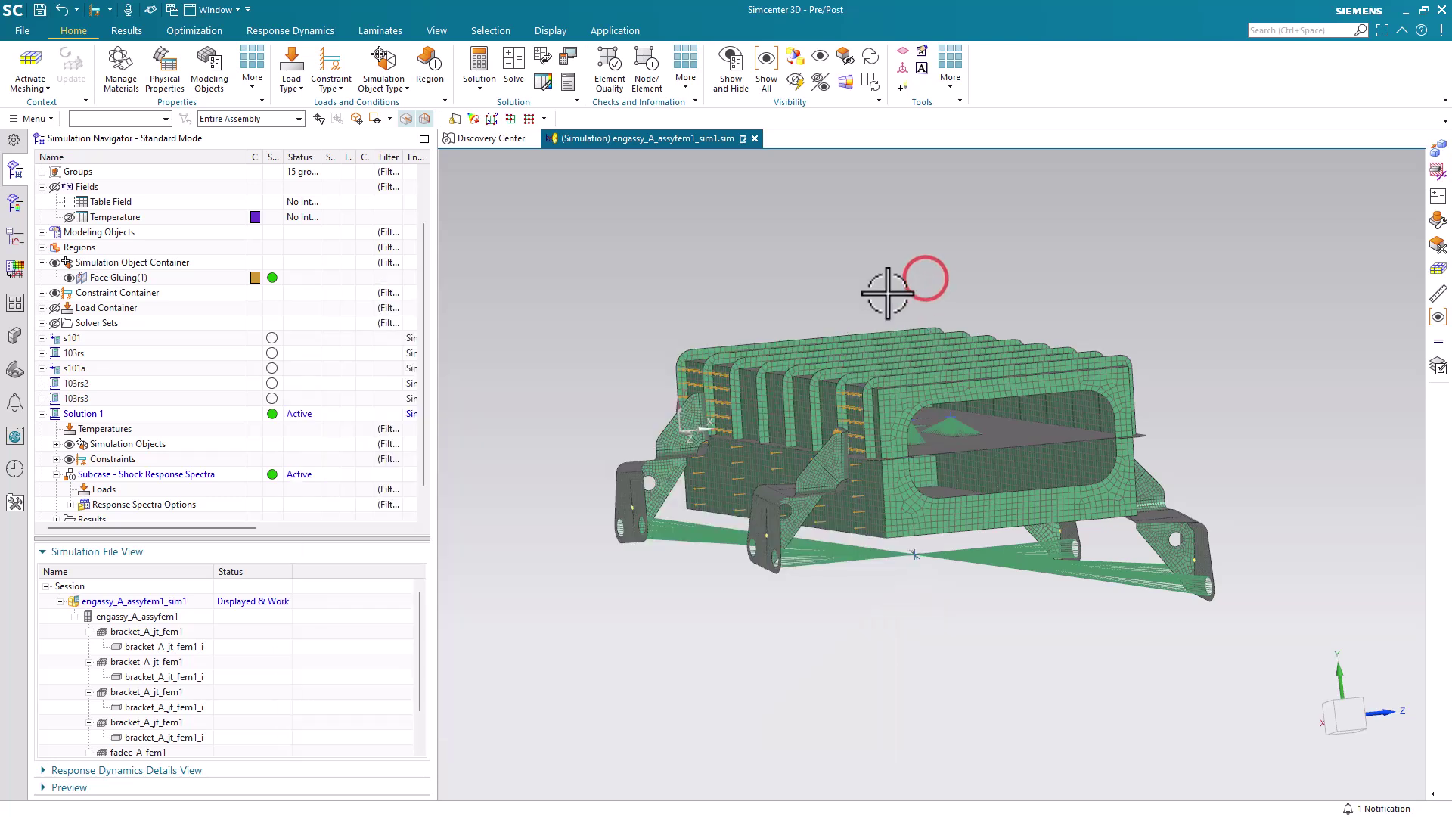
# Start a Response Spectra load on the truss crossing point with Y excitation direction
pyautogui.rightClick(116, 493)
pyautogui.click(167, 526)
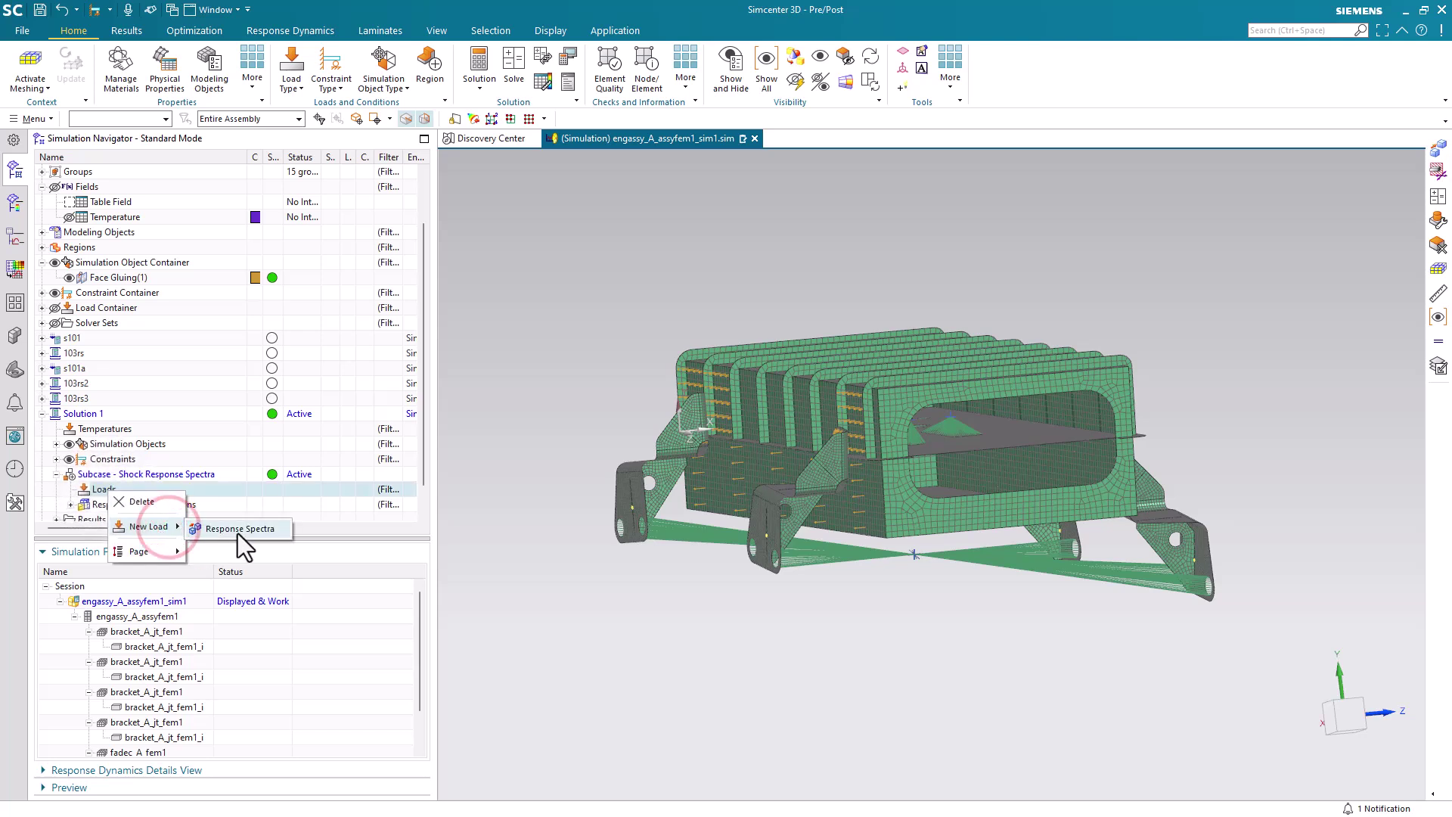
pyautogui.click(237, 532)
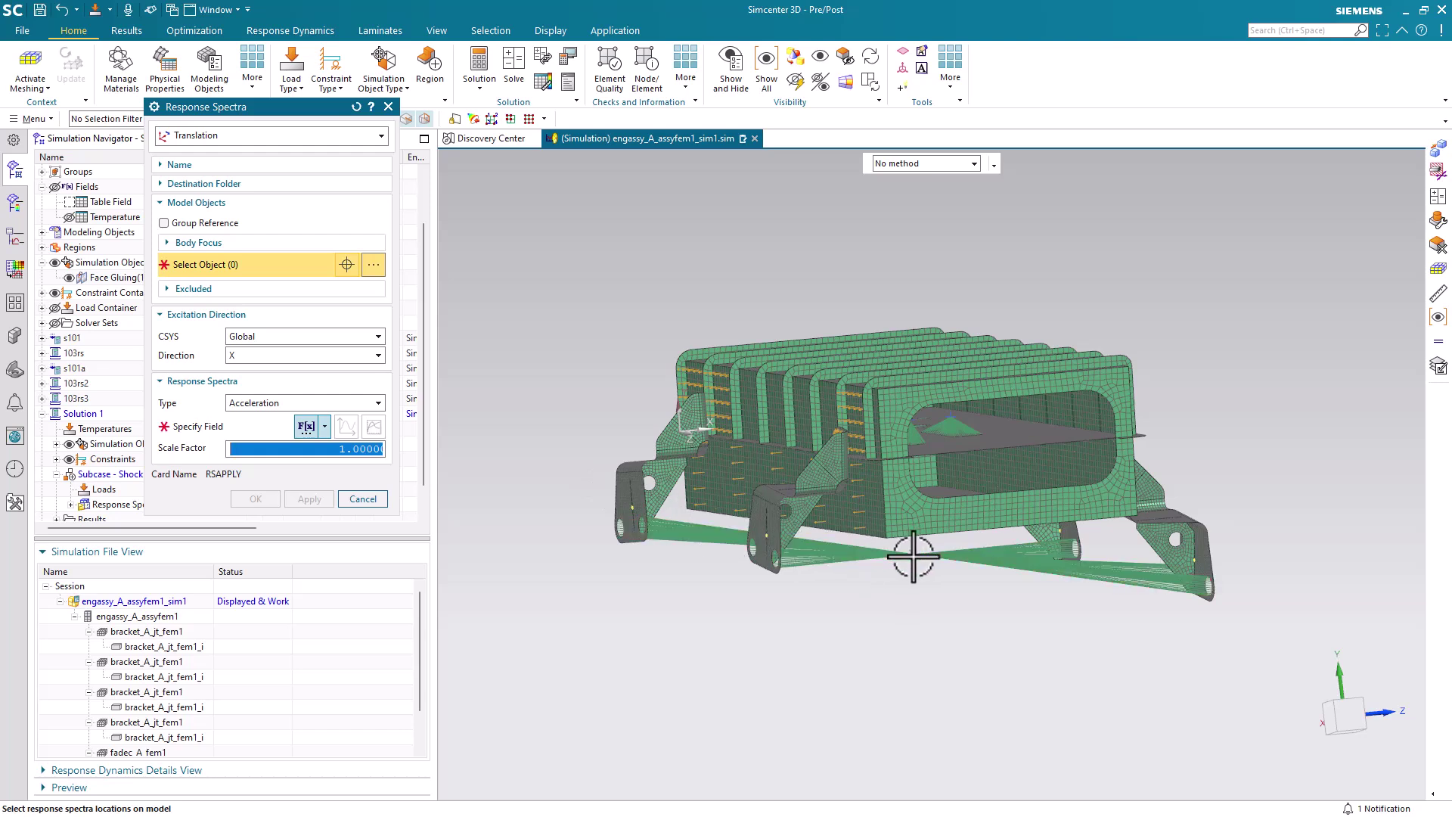
pyautogui.click(913, 558)
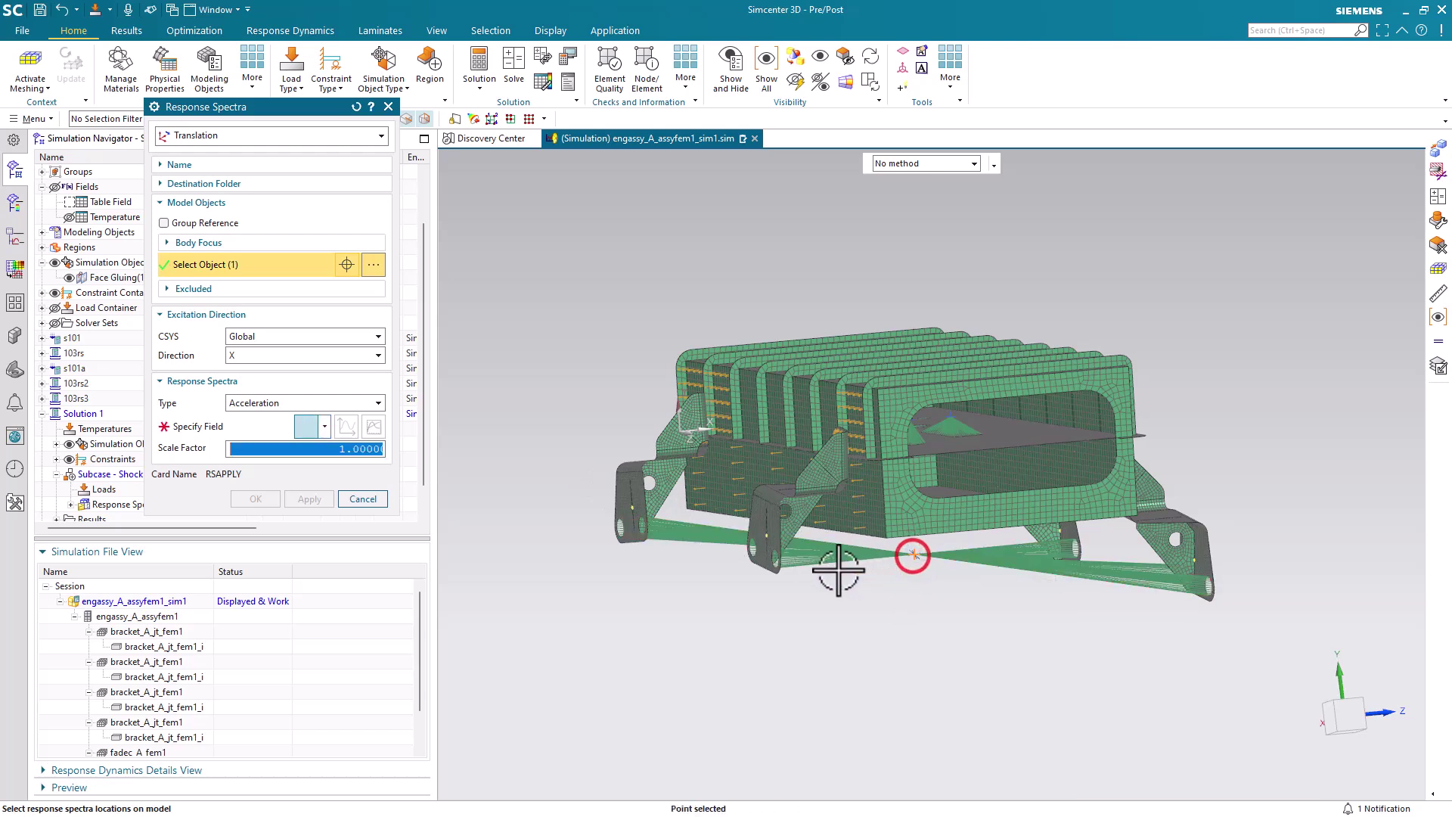
pyautogui.click(307, 360)
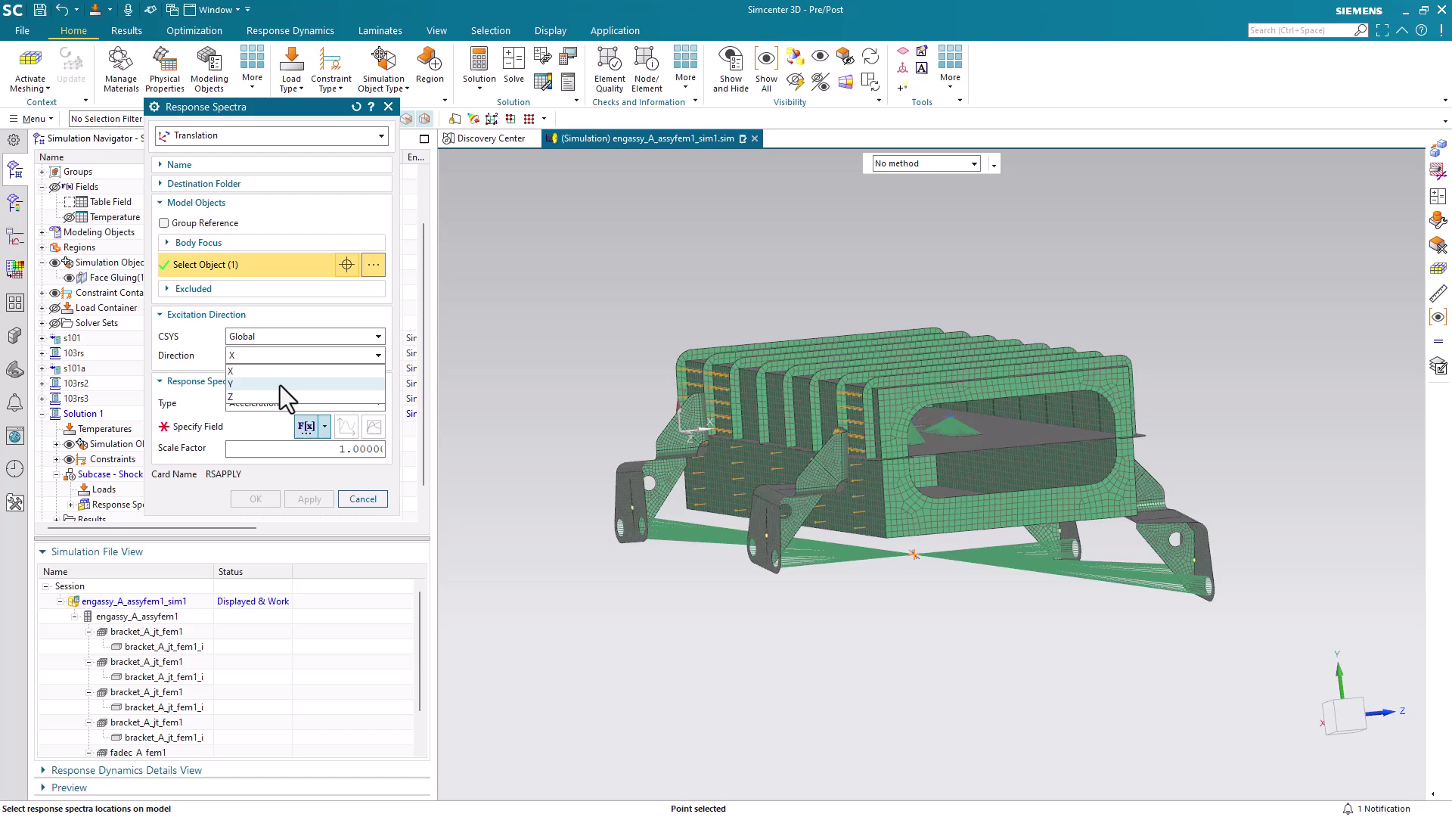
pyautogui.click(280, 384)
# Assign the Table Field as the spectrum field and create the load
pyautogui.click(230, 428)
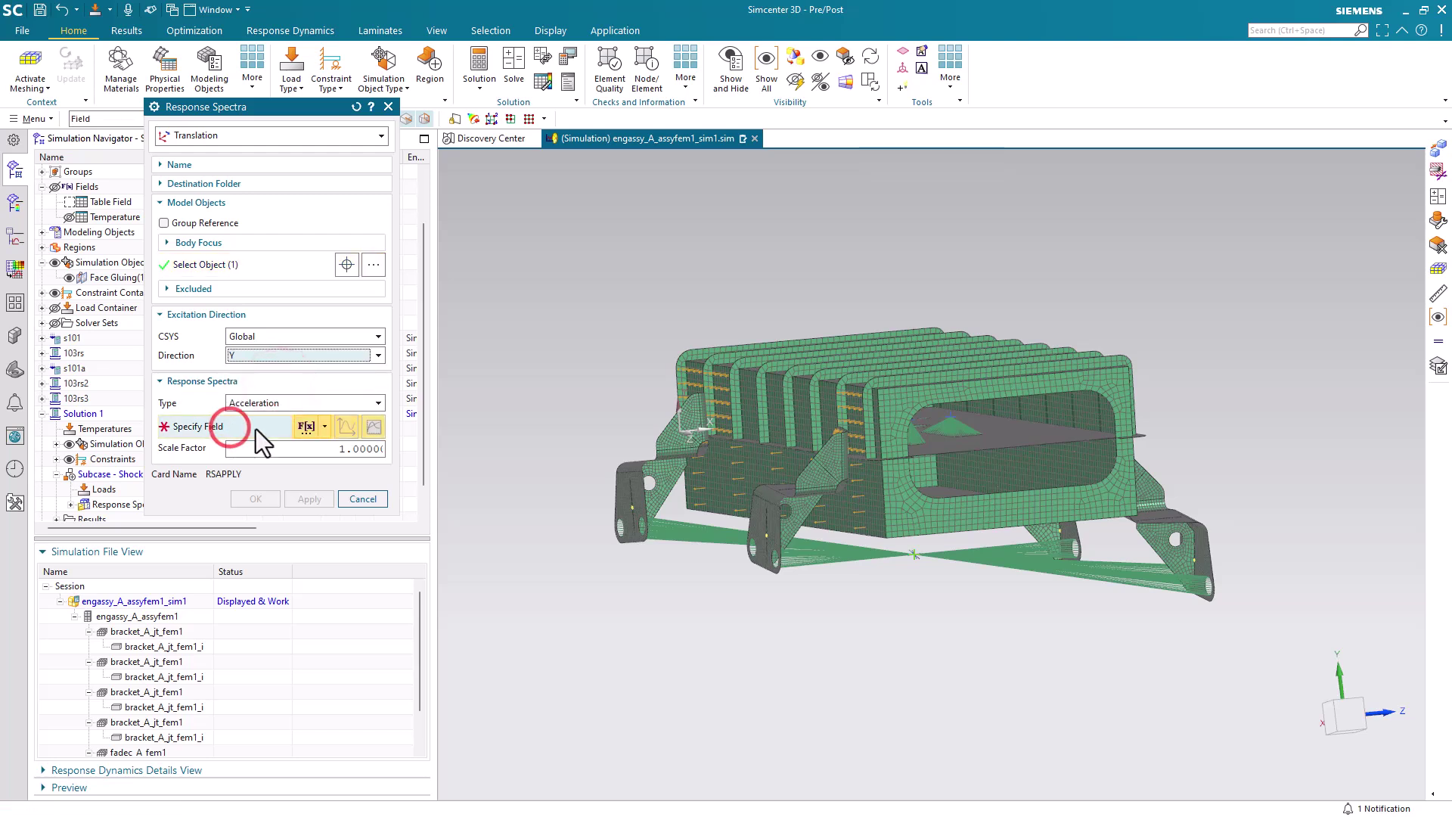
pyautogui.click(303, 426)
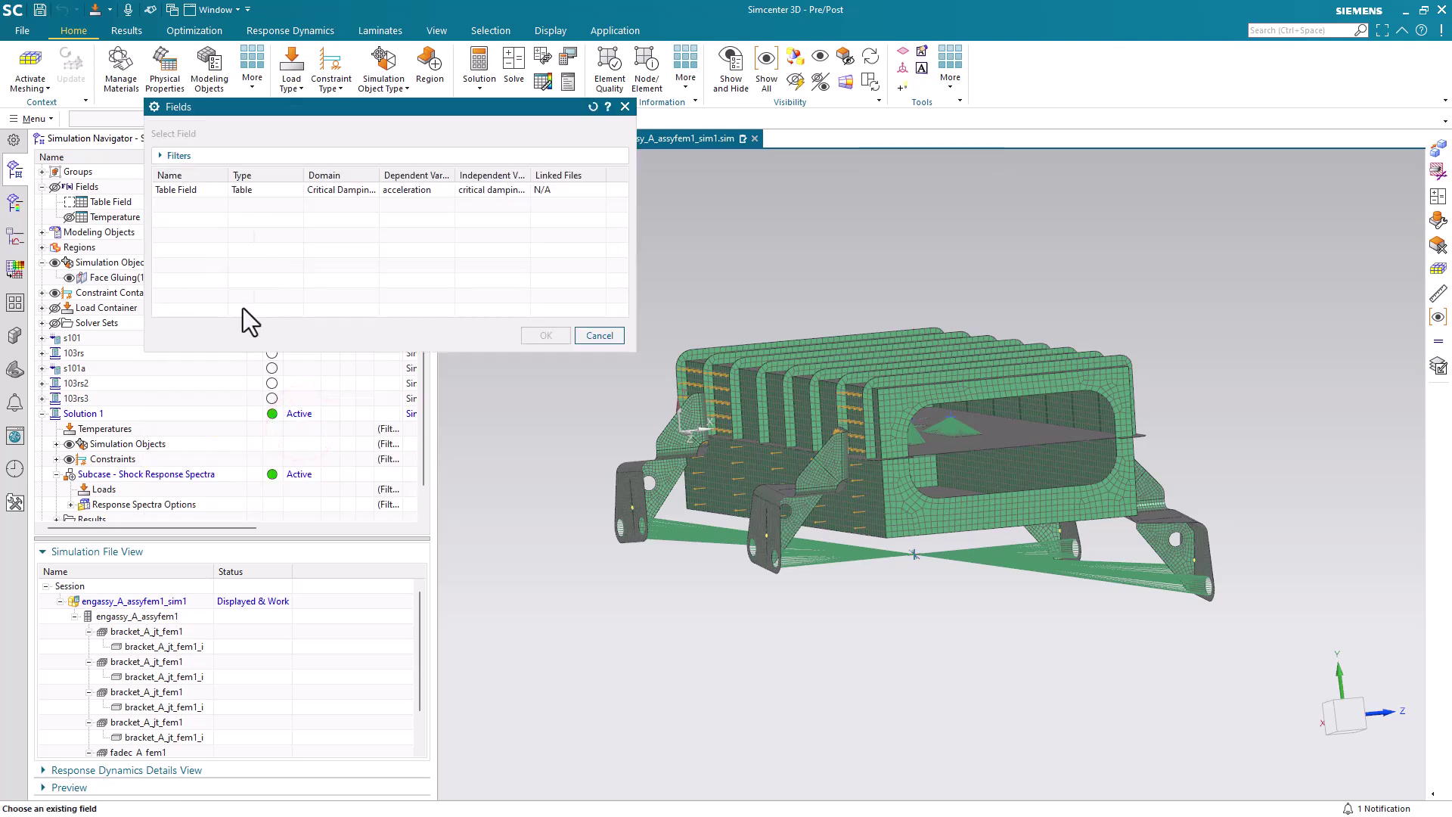
pyautogui.click(233, 194)
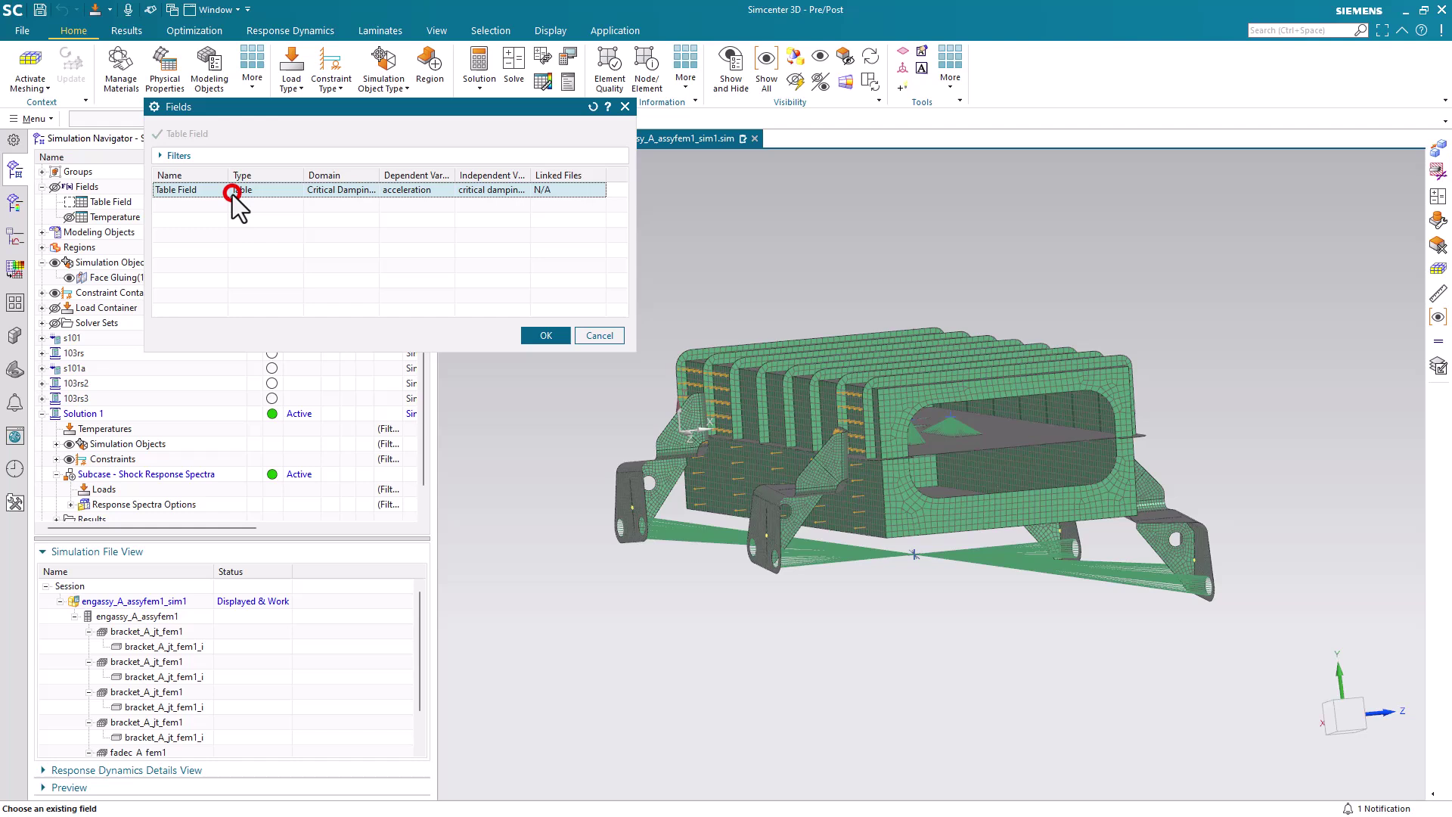
pyautogui.click(543, 334)
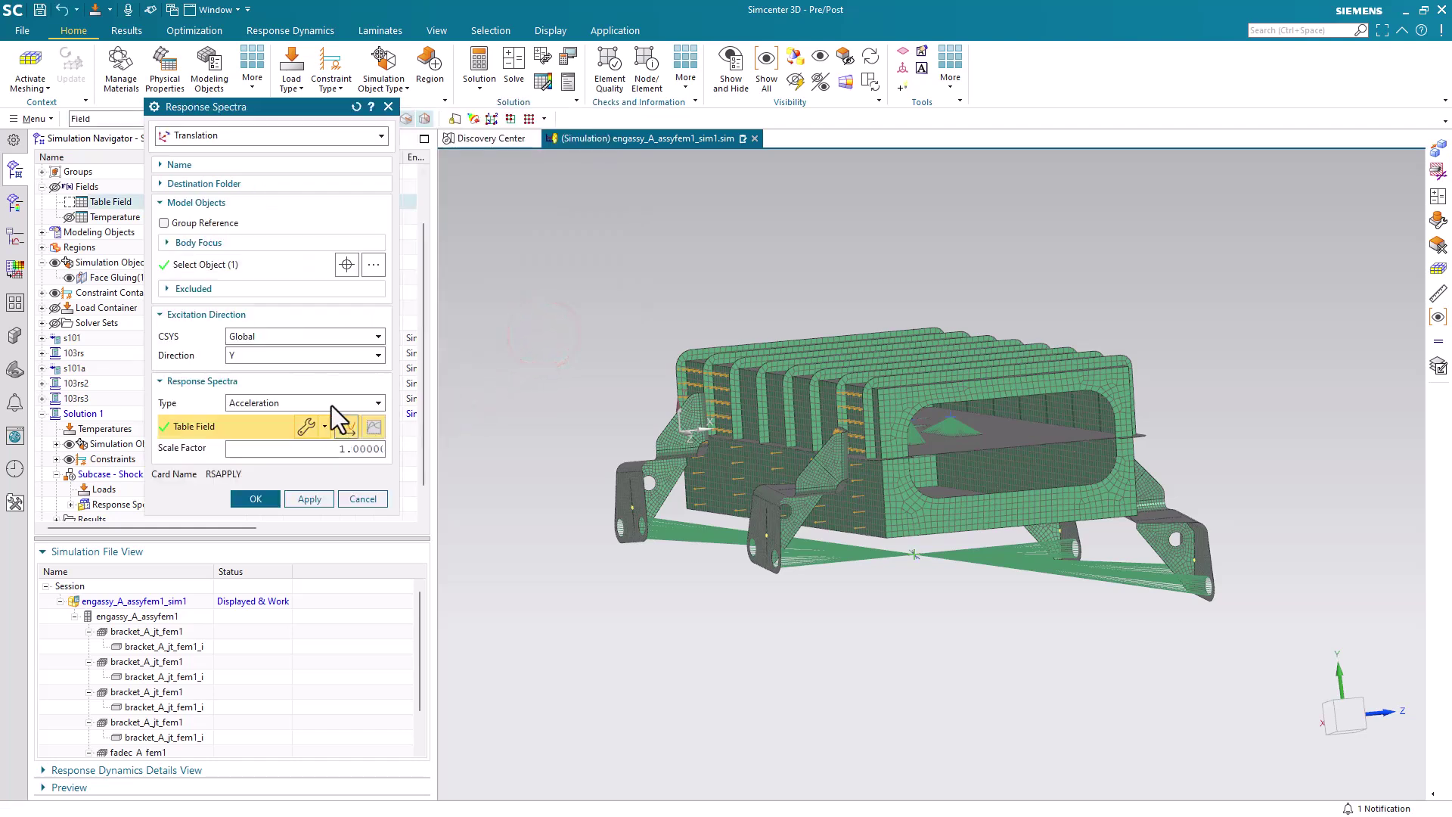
pyautogui.click(255, 499)
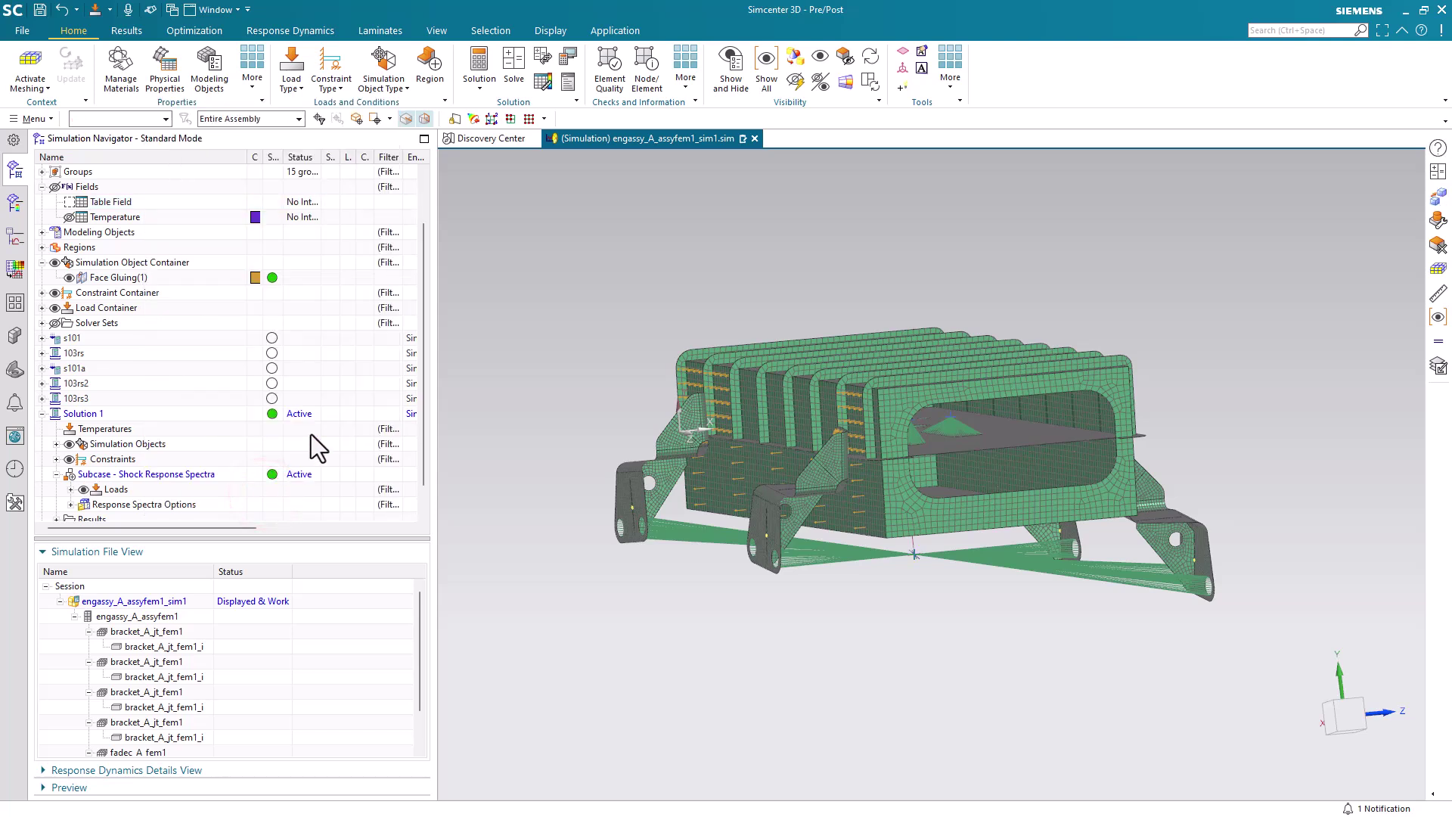
# Run the Simcenter Nastran solve, then close the Solution Monitor, Information and Analysis Job Monitor windows
pyautogui.click(505, 77)
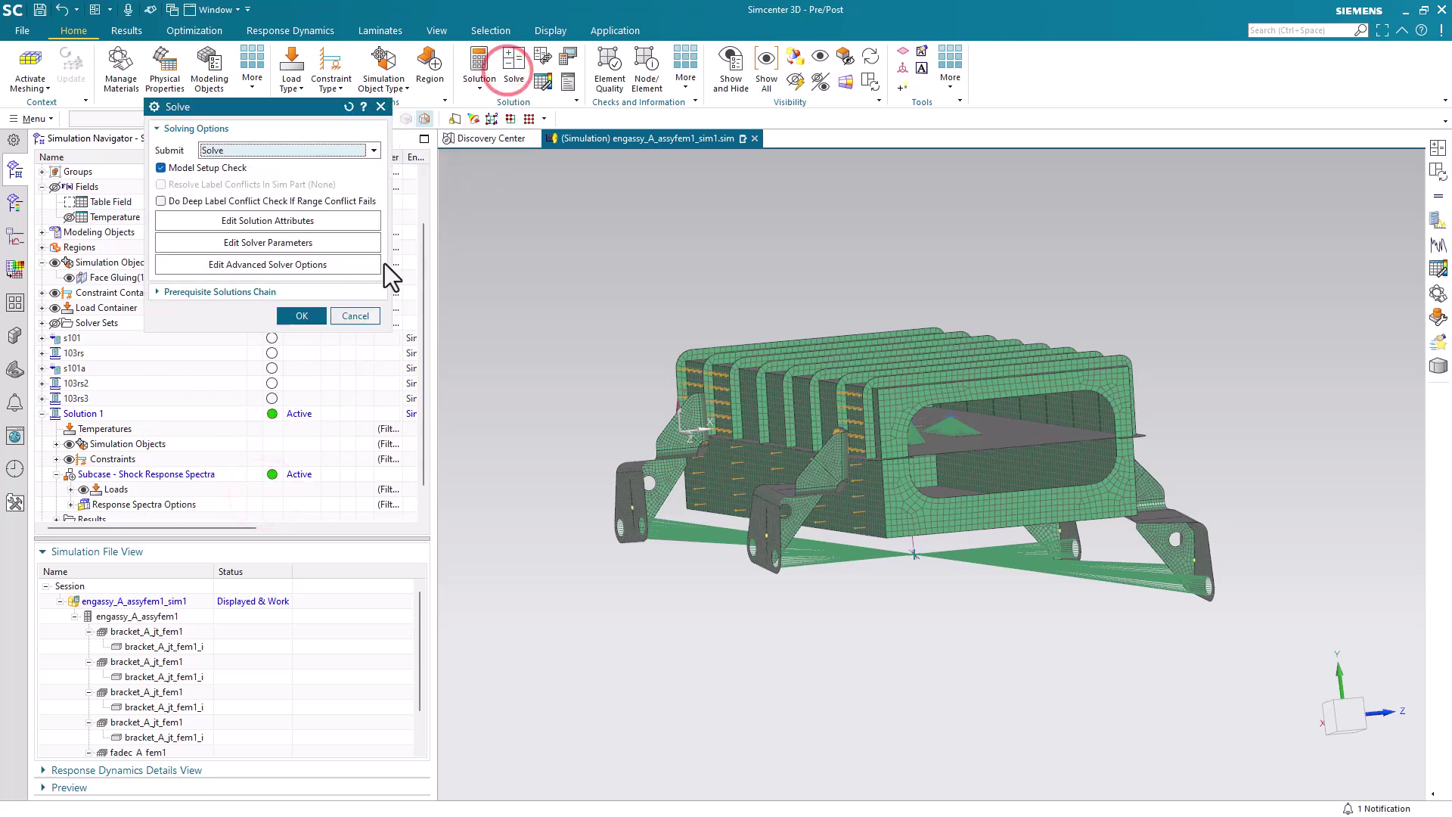
pyautogui.click(302, 317)
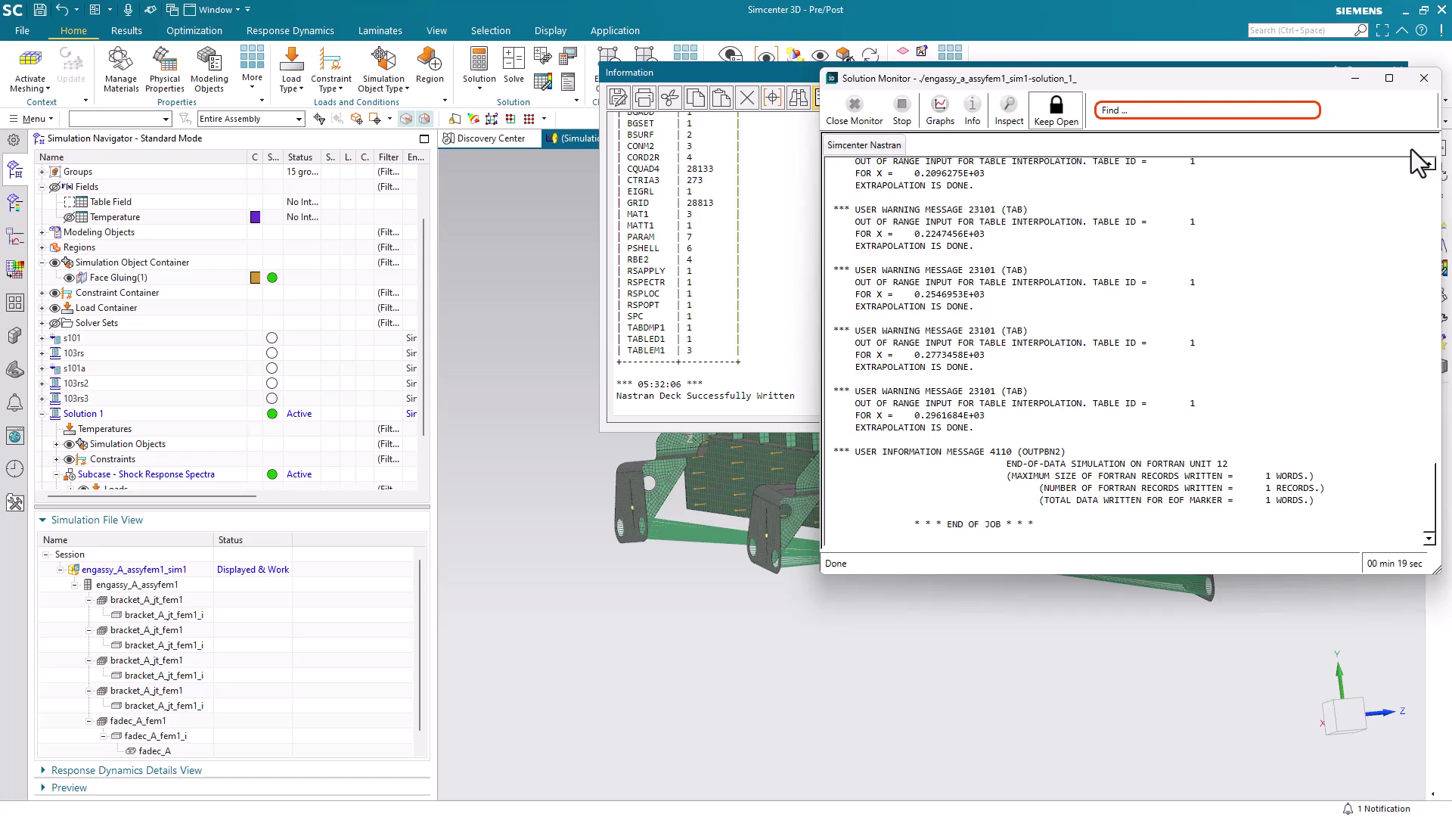
pyautogui.click(861, 107)
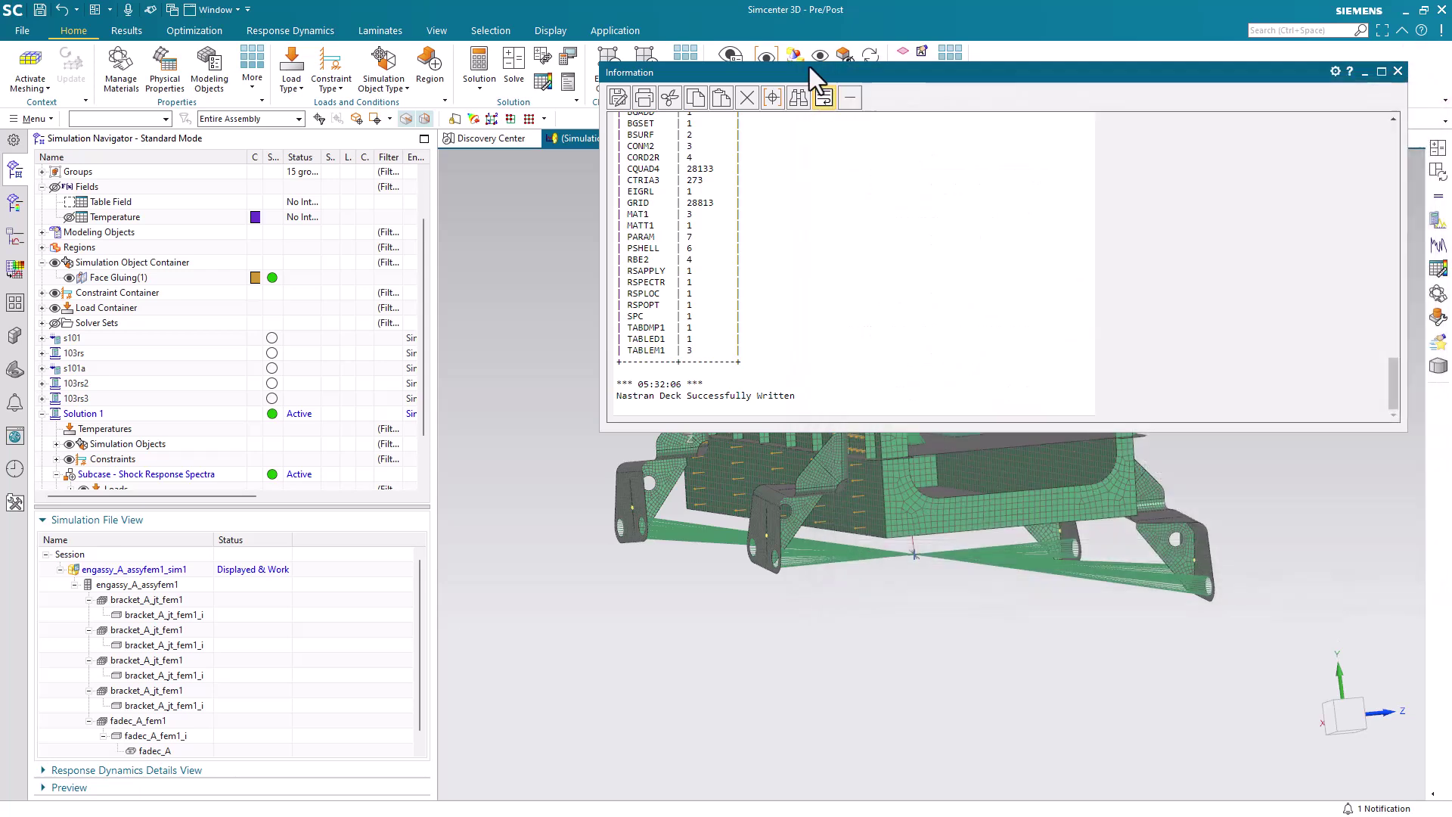
pyautogui.click(1398, 72)
pyautogui.click(770, 403)
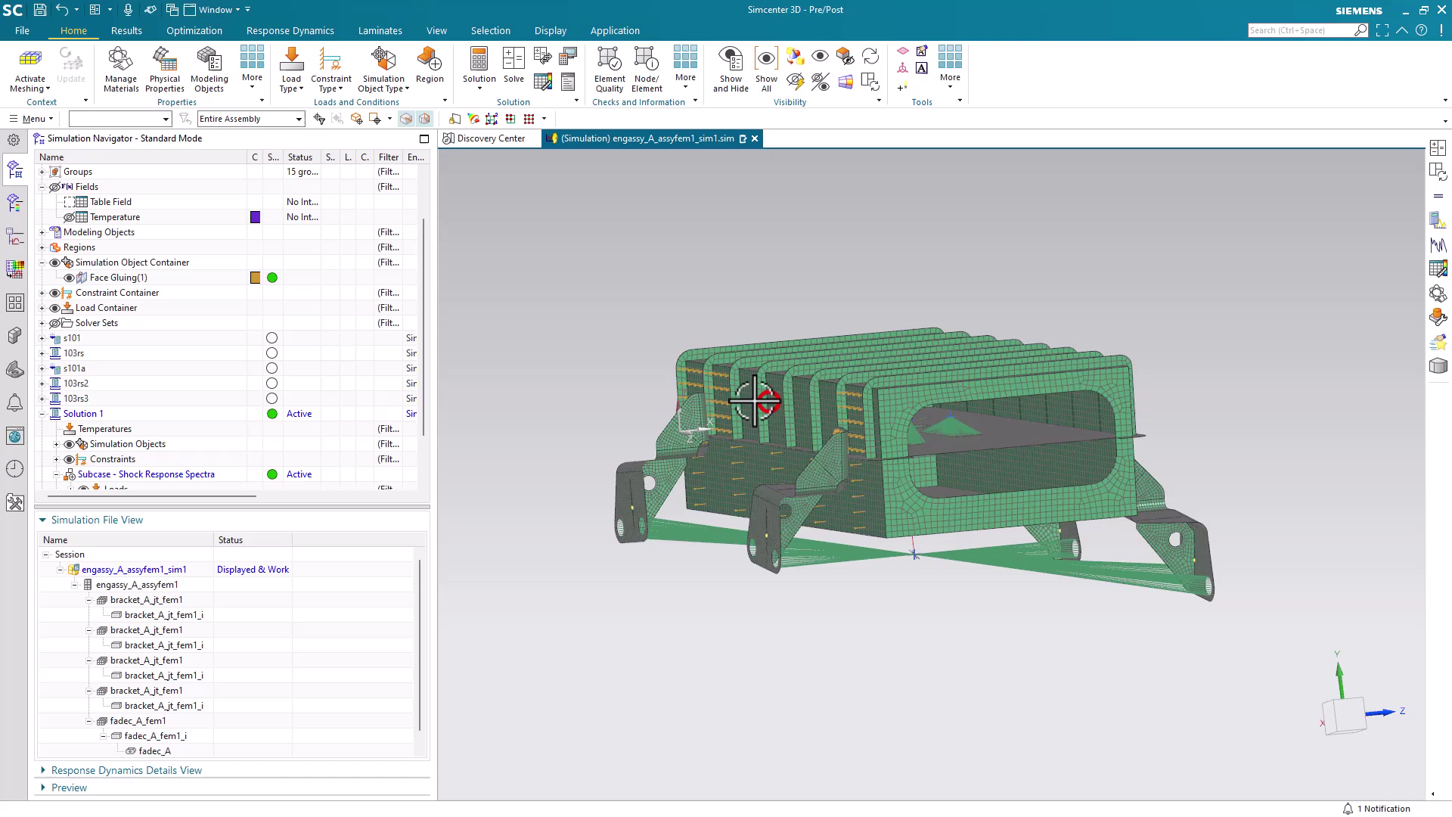
pyautogui.scroll(-2, 189, 446)
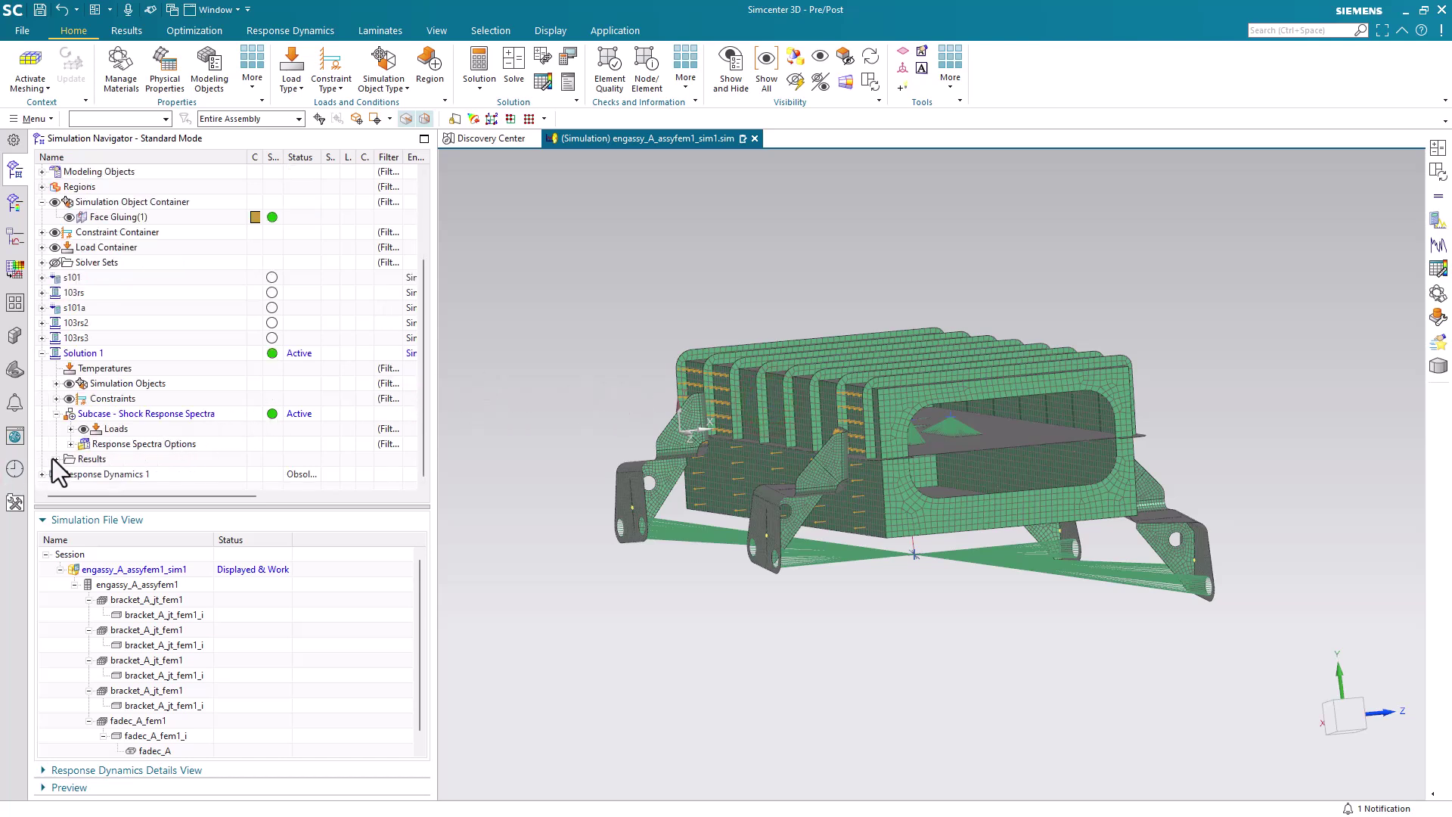
# Open Solution 1 results and plot the Increment 1 Y displacement contour on the box
pyautogui.doubleClick(102, 474)
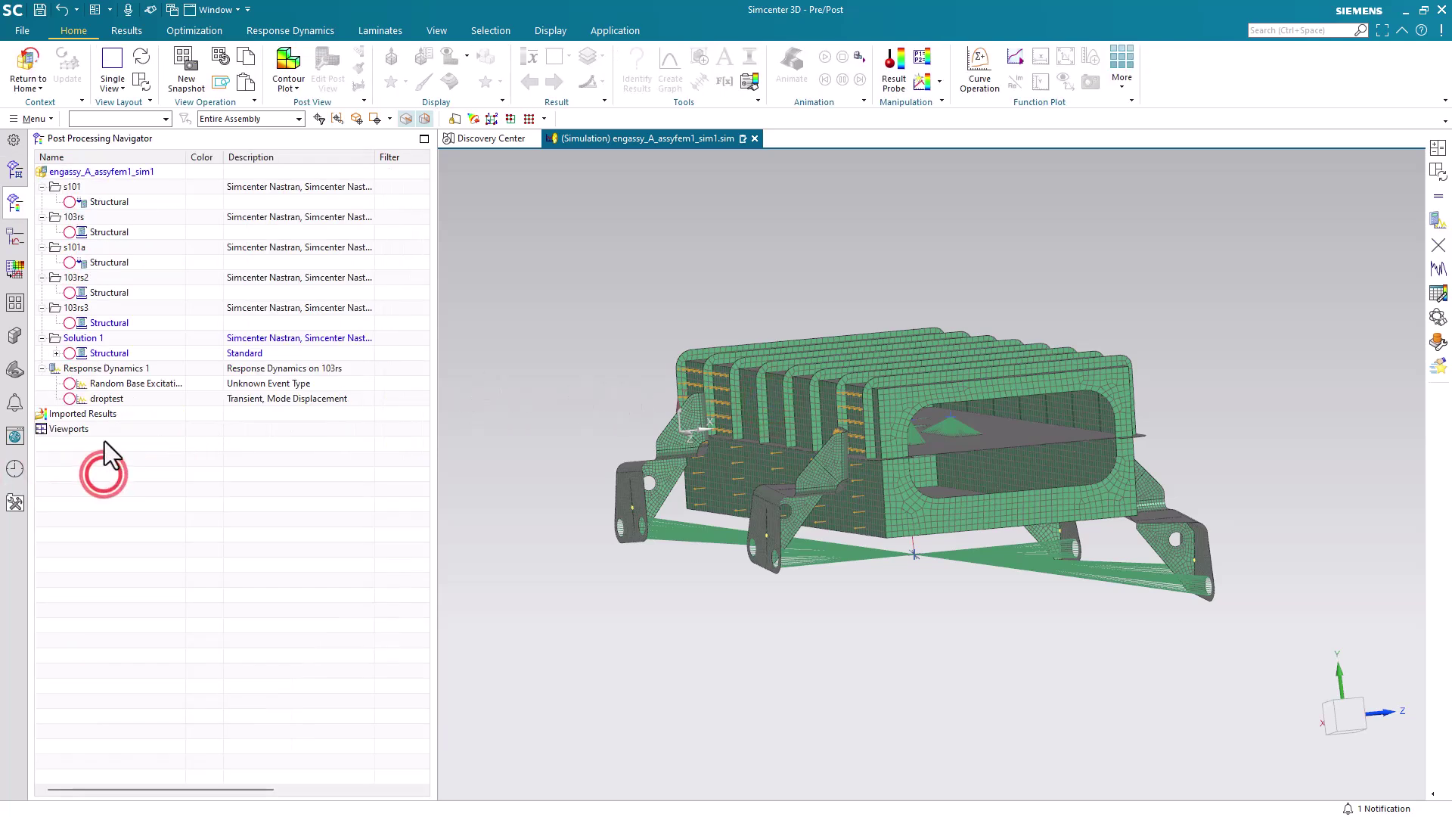
pyautogui.click(56, 353)
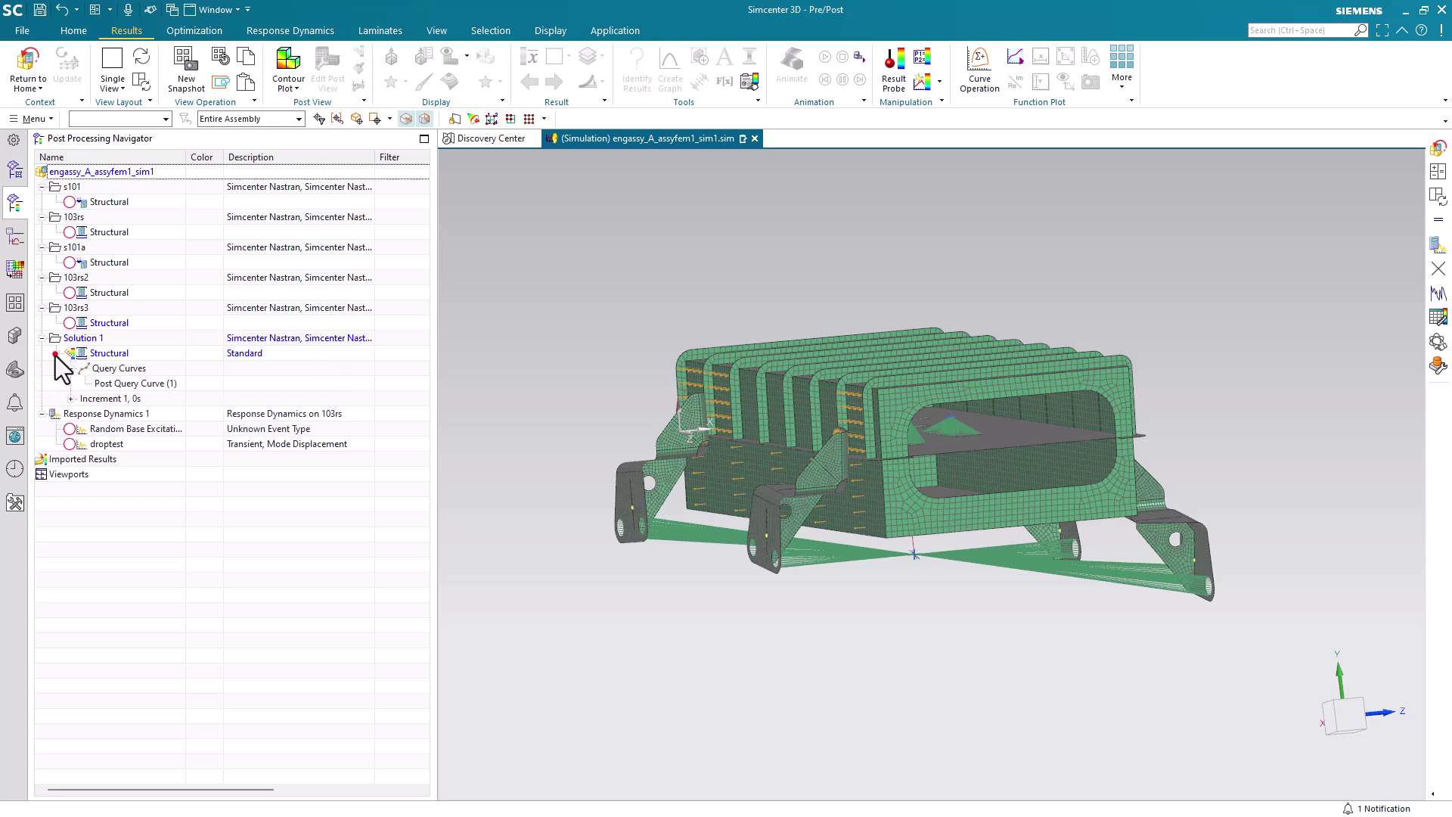
pyautogui.click(70, 398)
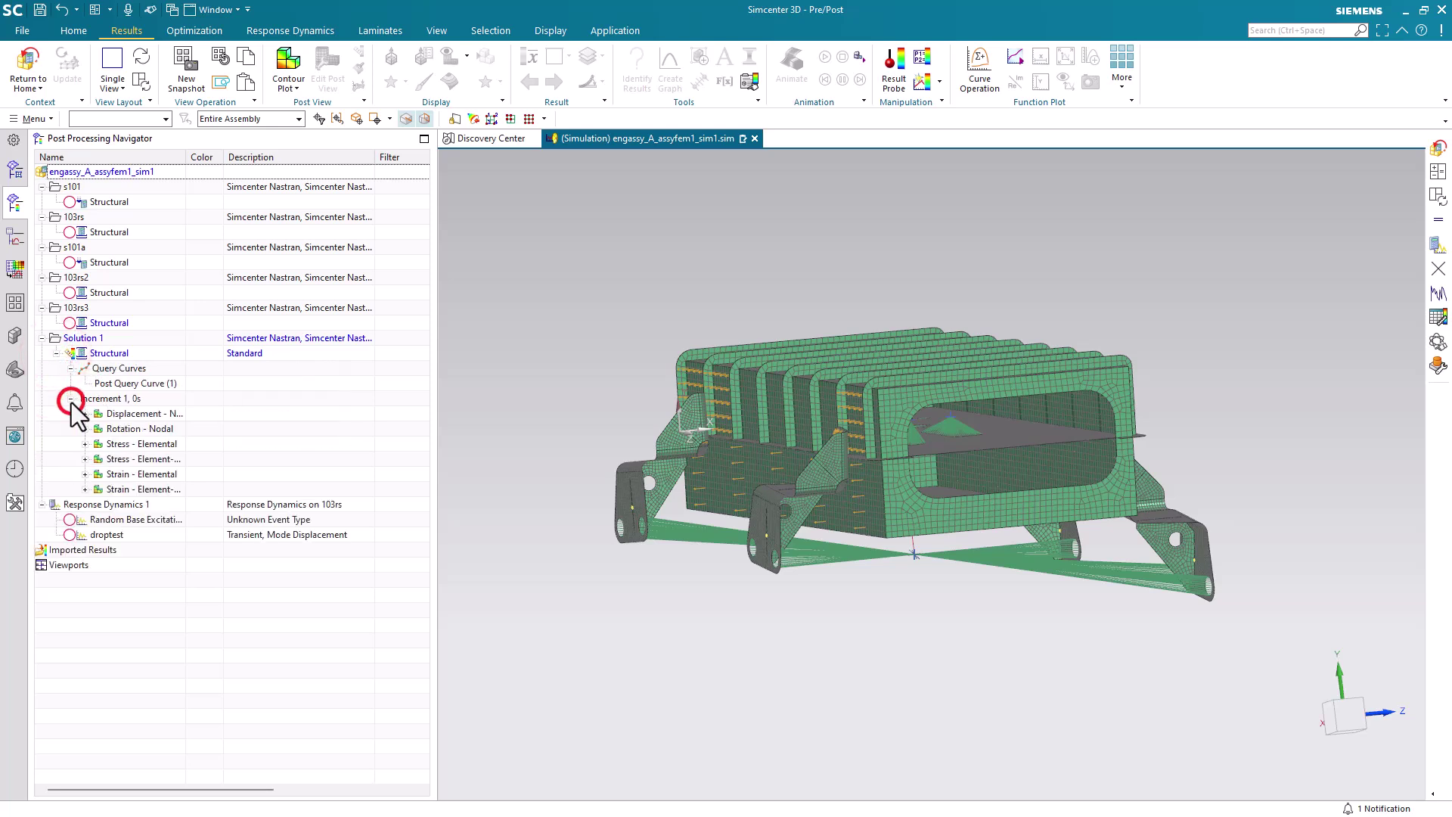
pyautogui.click(85, 414)
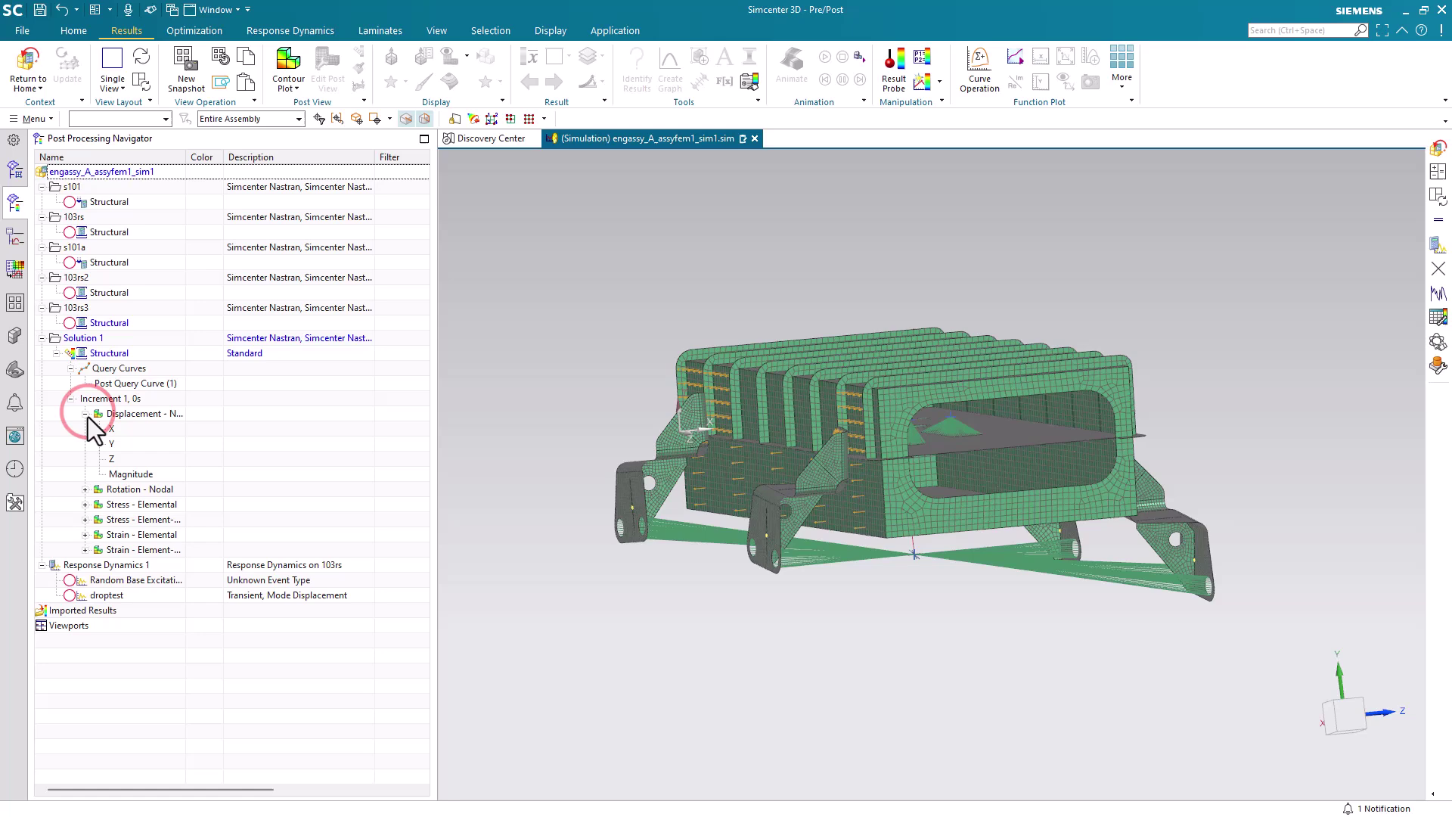
pyautogui.doubleClick(118, 446)
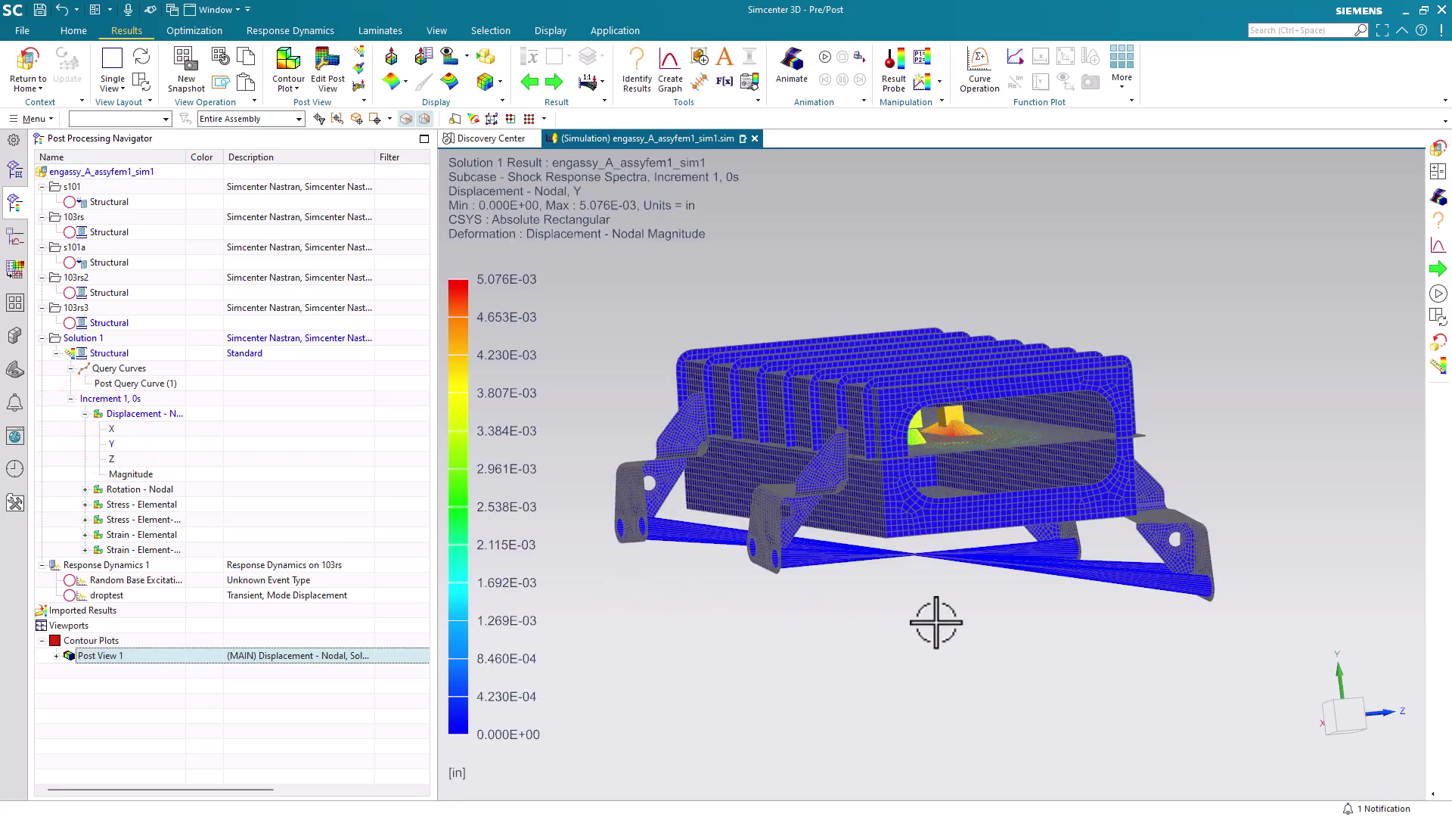
# Orbit and zoom the box to inspect the Y displacement contour, ending on its top
pyautogui.moveTo(933, 622); pyautogui.dragTo(911, 626, button='middle')
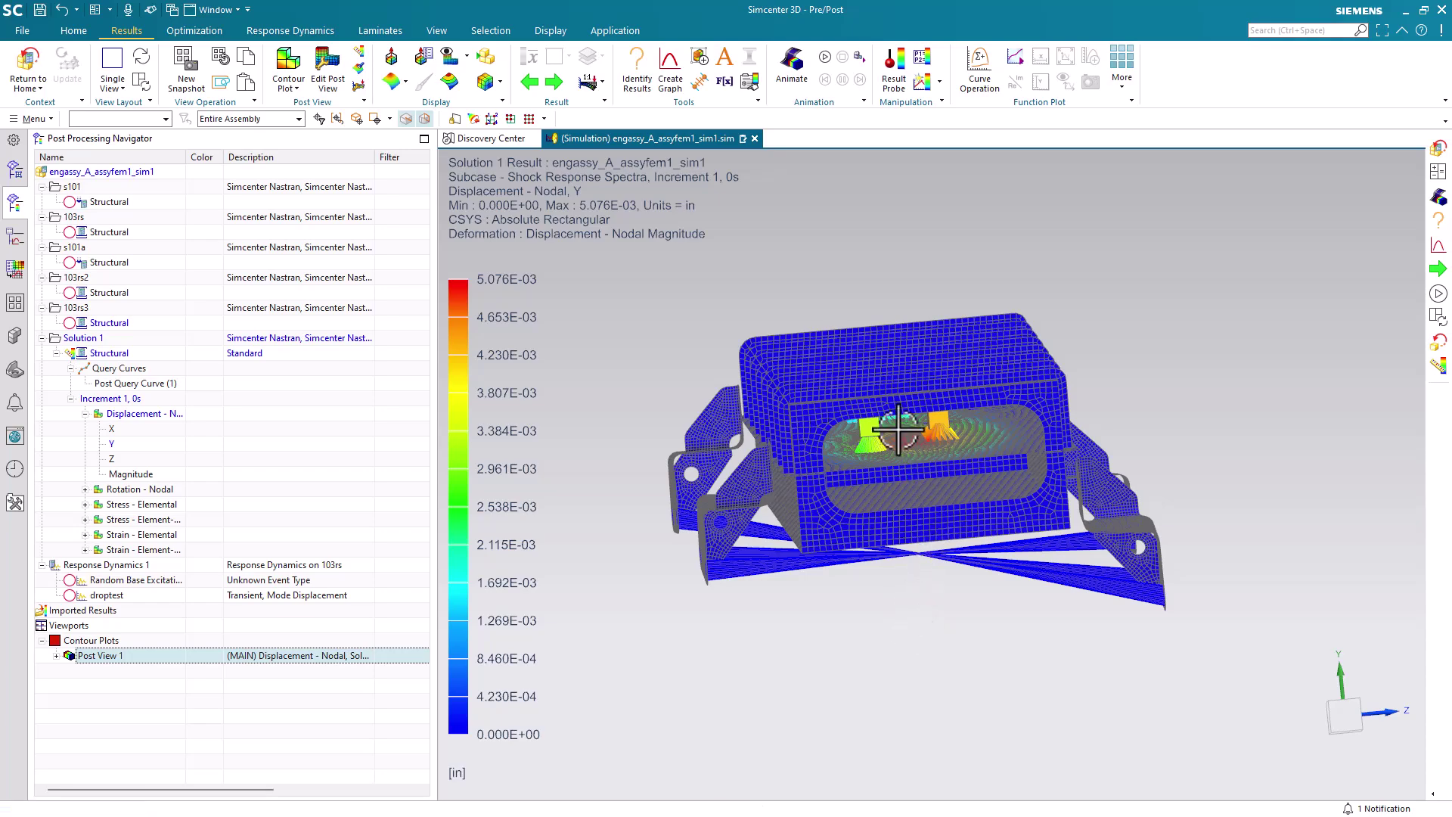
pyautogui.scroll(5, 873, 416)
pyautogui.scroll(-5, 868, 406)
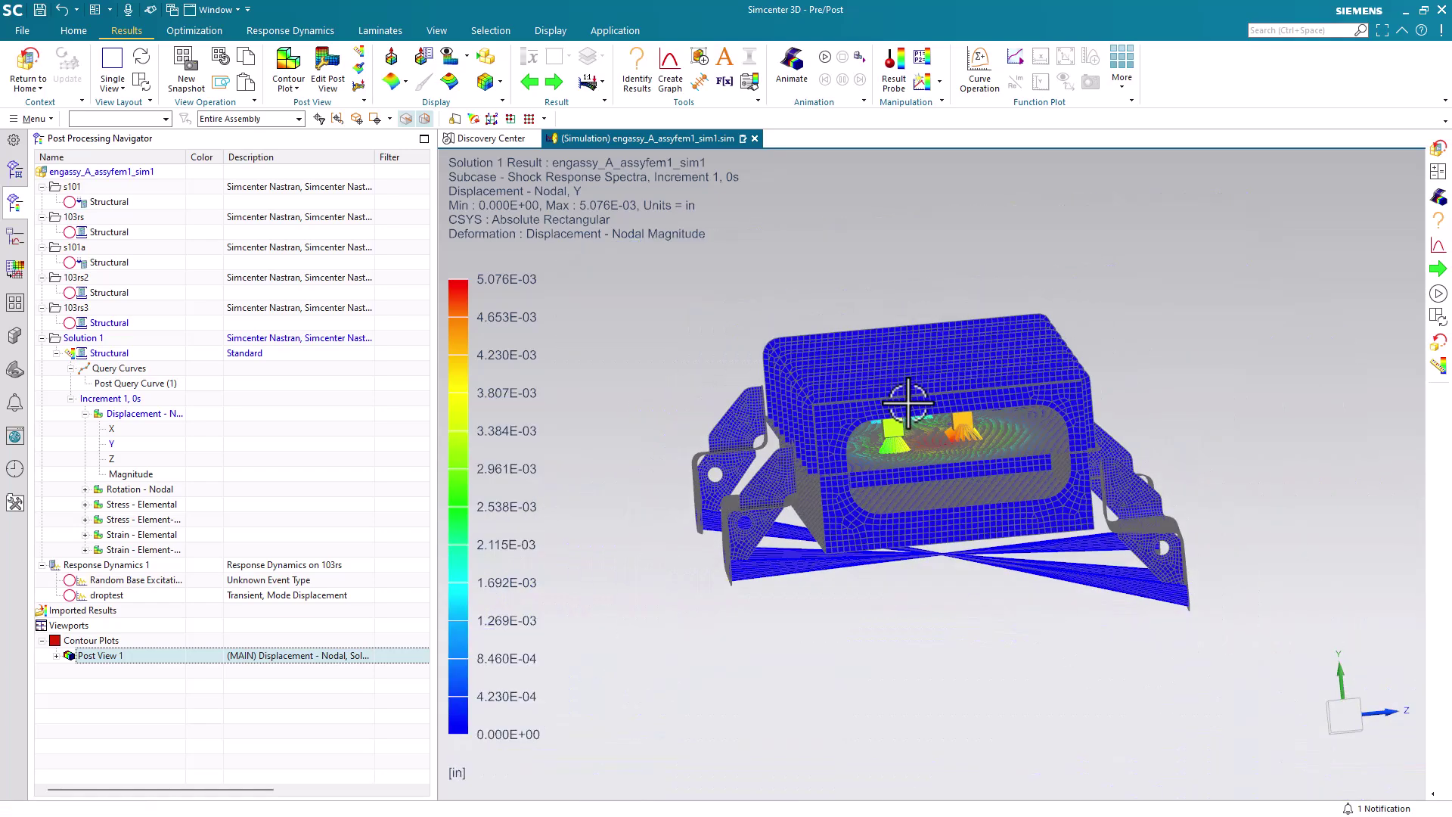
pyautogui.moveTo(908, 409); pyautogui.dragTo(916, 442, button='middle')
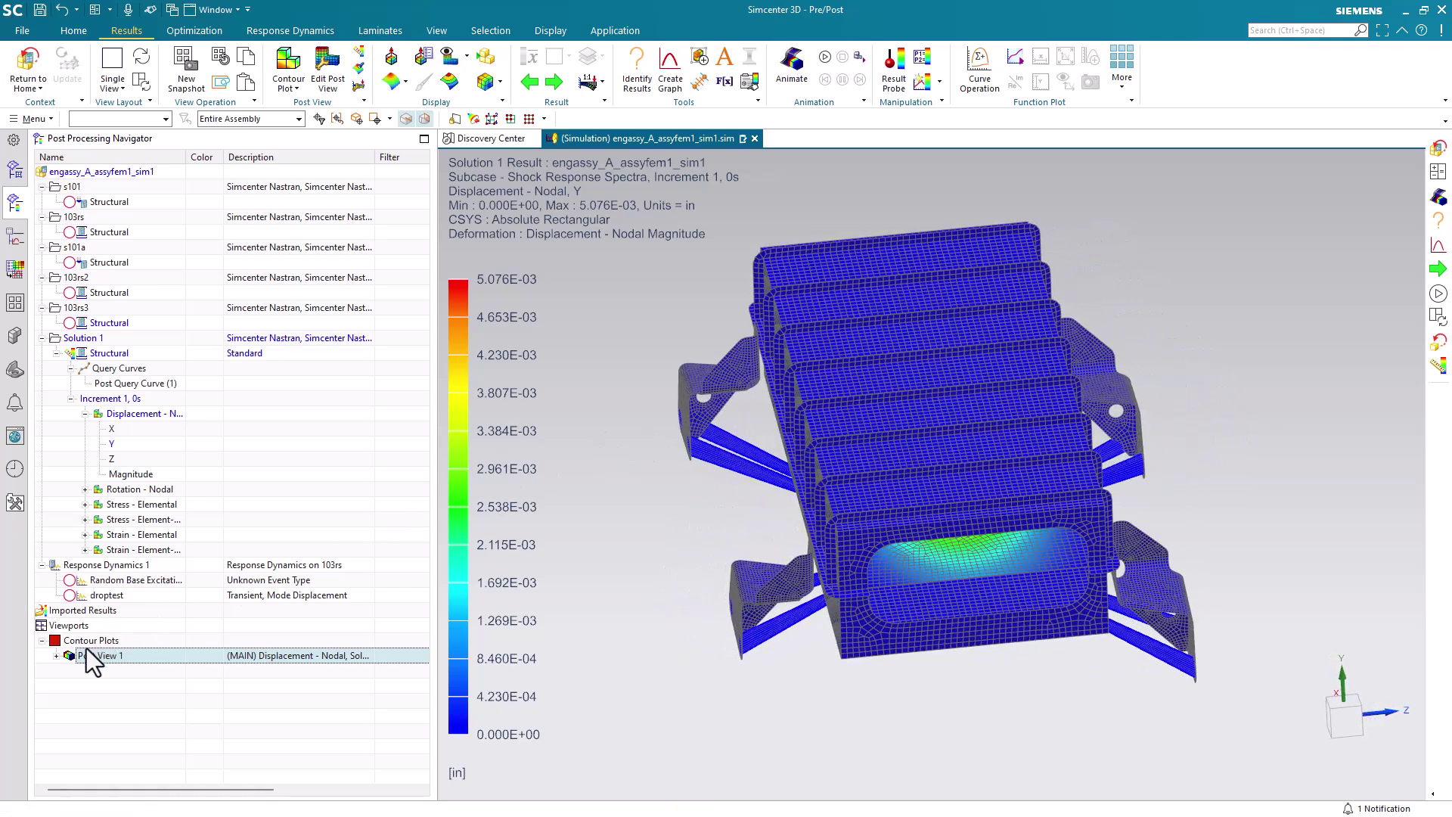
# Hide the ti 2D mesh under fadec_A_fem1 to expose the inner board's Y displacement
pyautogui.click(57, 656)
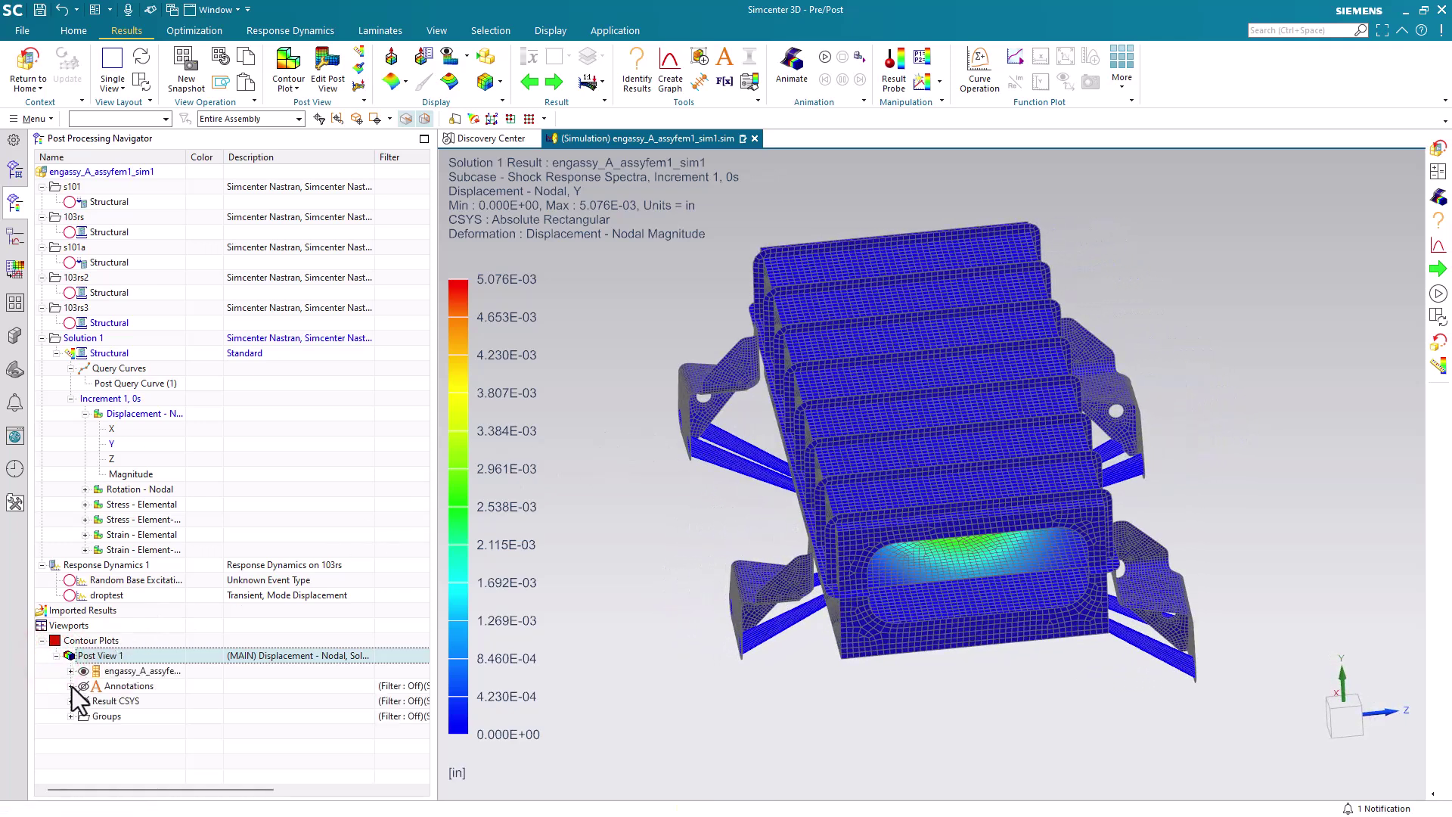
pyautogui.click(70, 671)
pyautogui.scroll(-1, 71, 673)
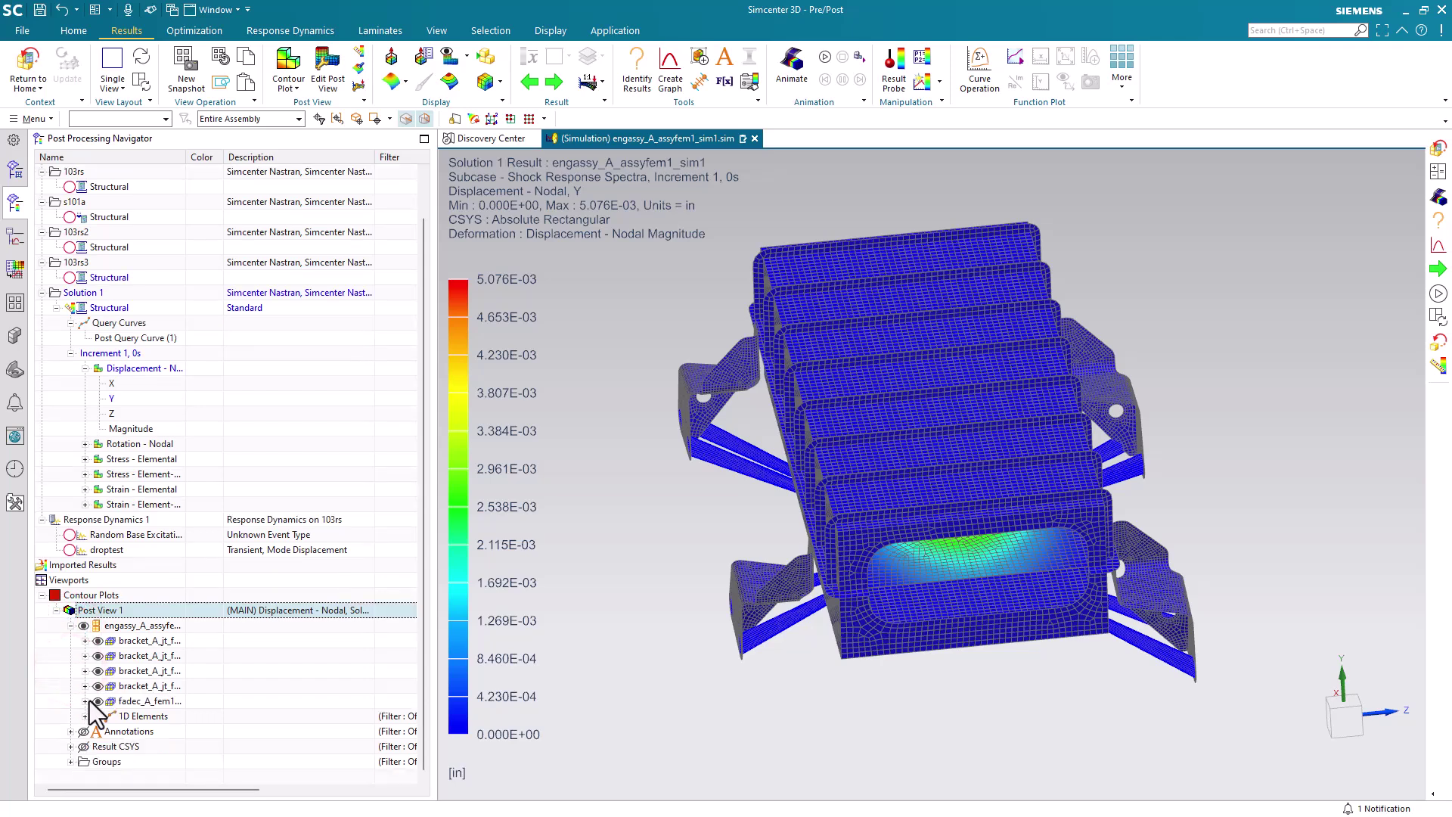
pyautogui.click(86, 701)
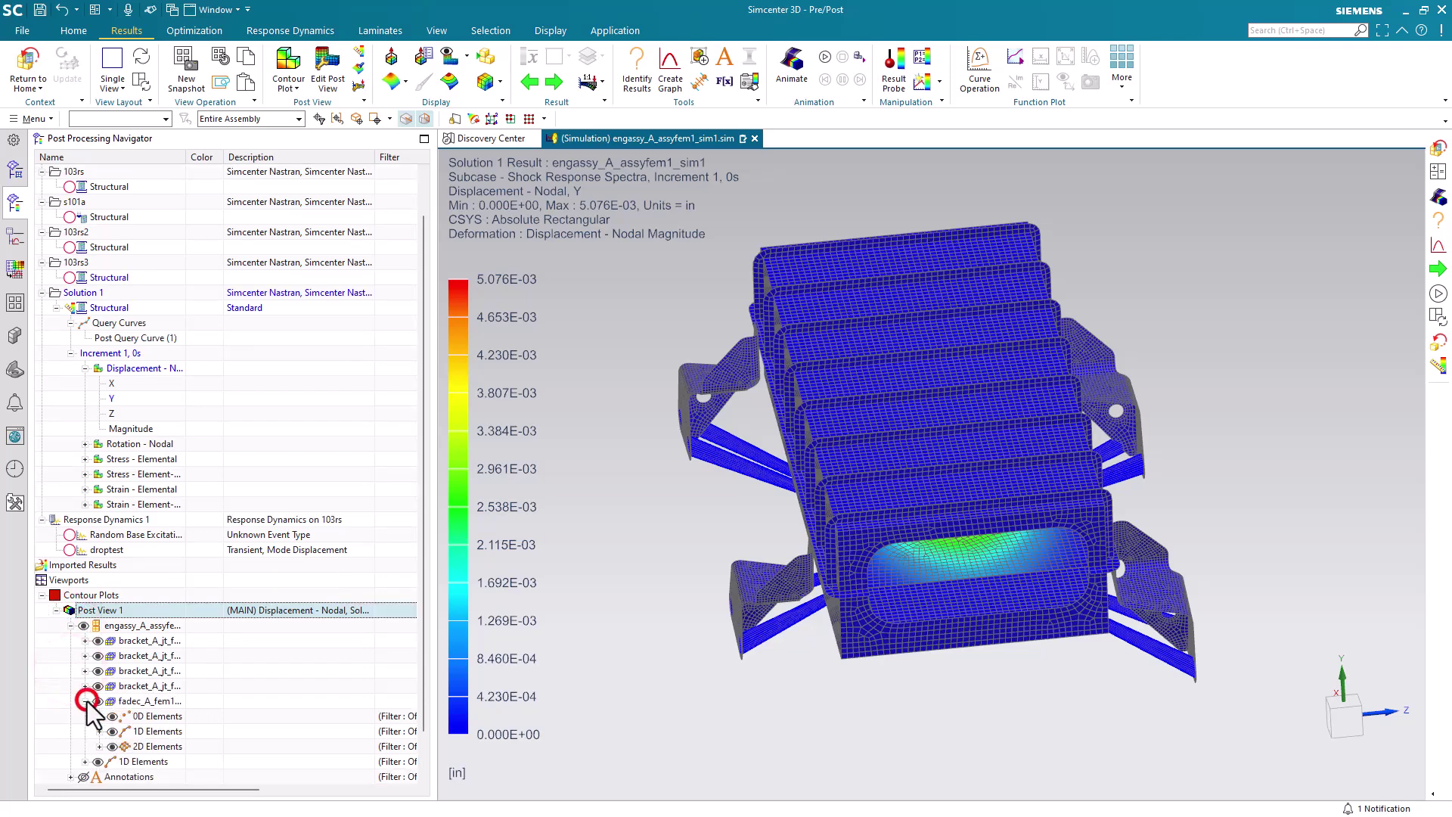
pyautogui.click(99, 746)
pyautogui.click(127, 746)
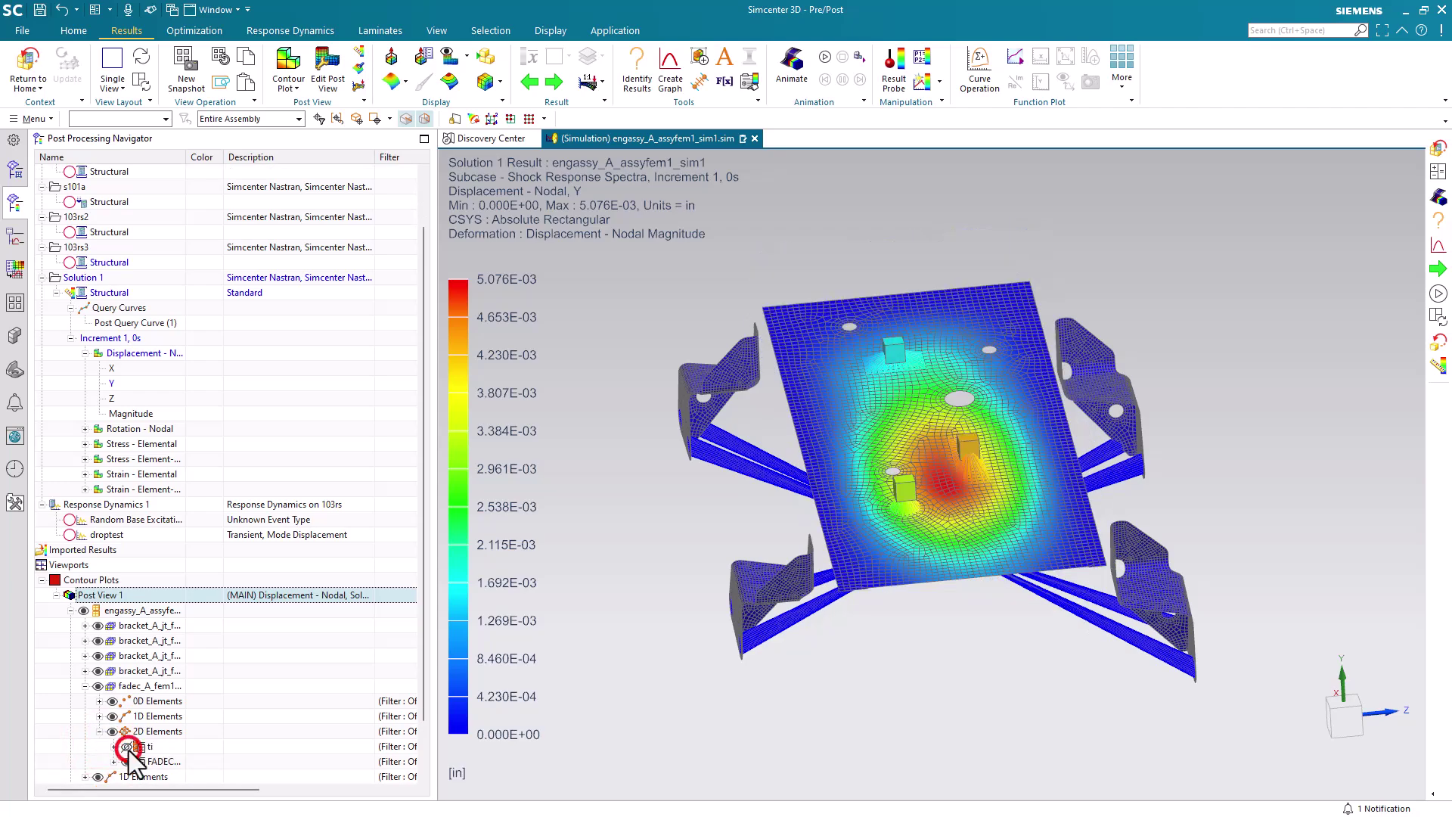
pyautogui.moveTo(739, 552)
pyautogui.mouseDown(button='middle')
pyautogui.moveTo(754, 598)
pyautogui.moveTo(740, 559)
pyautogui.mouseUp(button='middle')
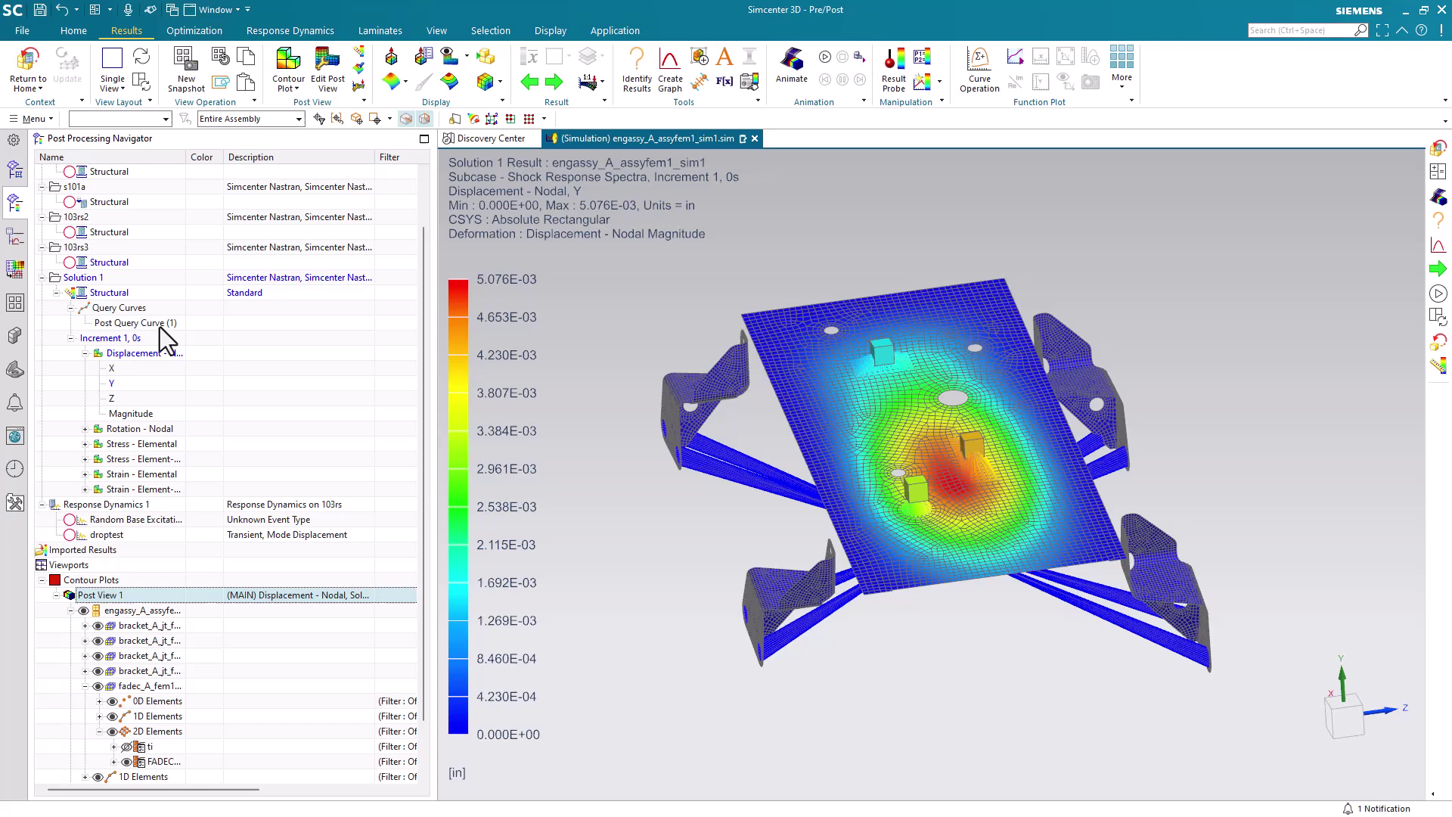
# Plot Stress - Element-Nodal Von-Mises on the board, peaking at 103.81 psi, and view it upright
pyautogui.doubleClick(188, 158)
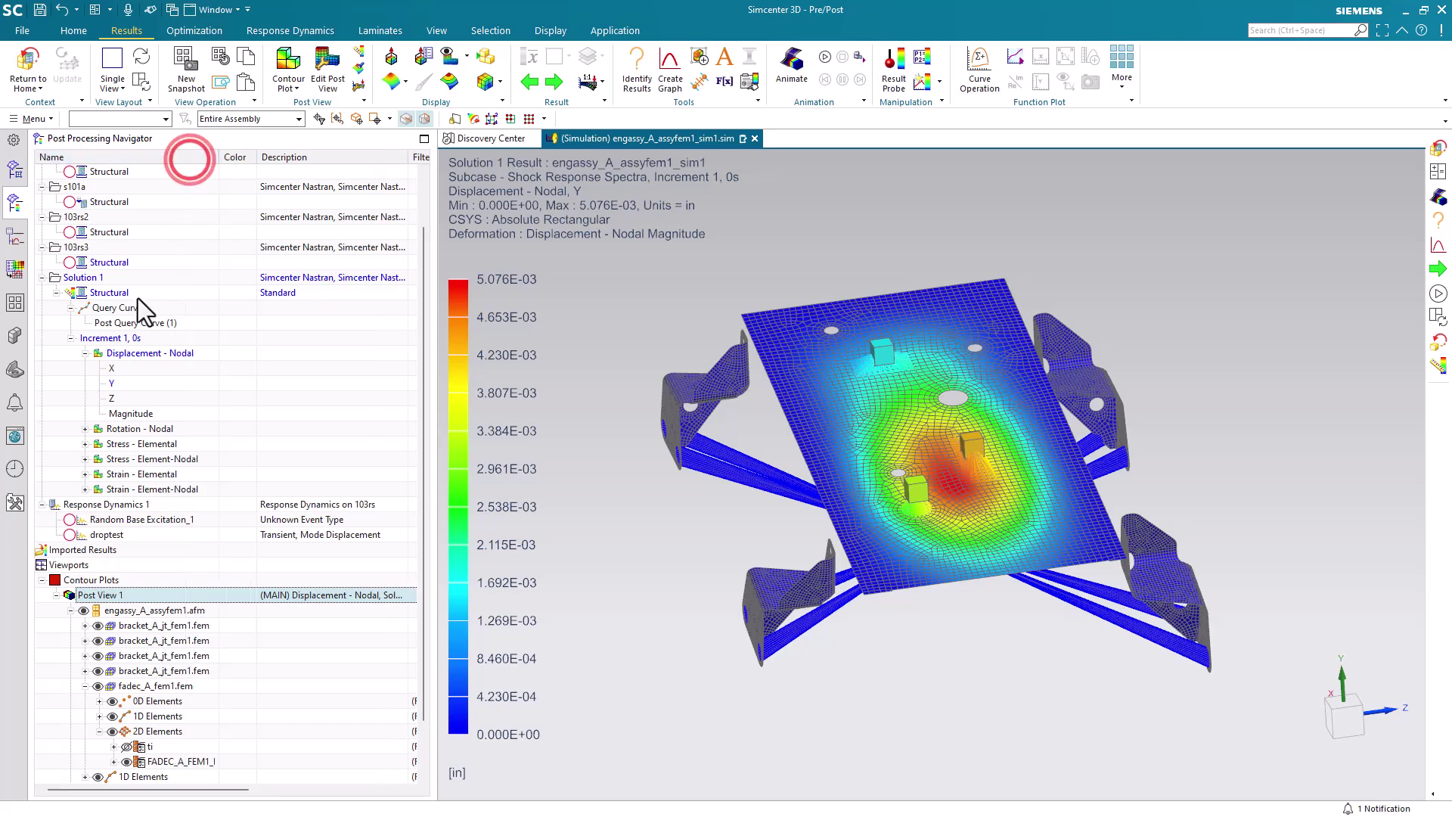
pyautogui.click(86, 459)
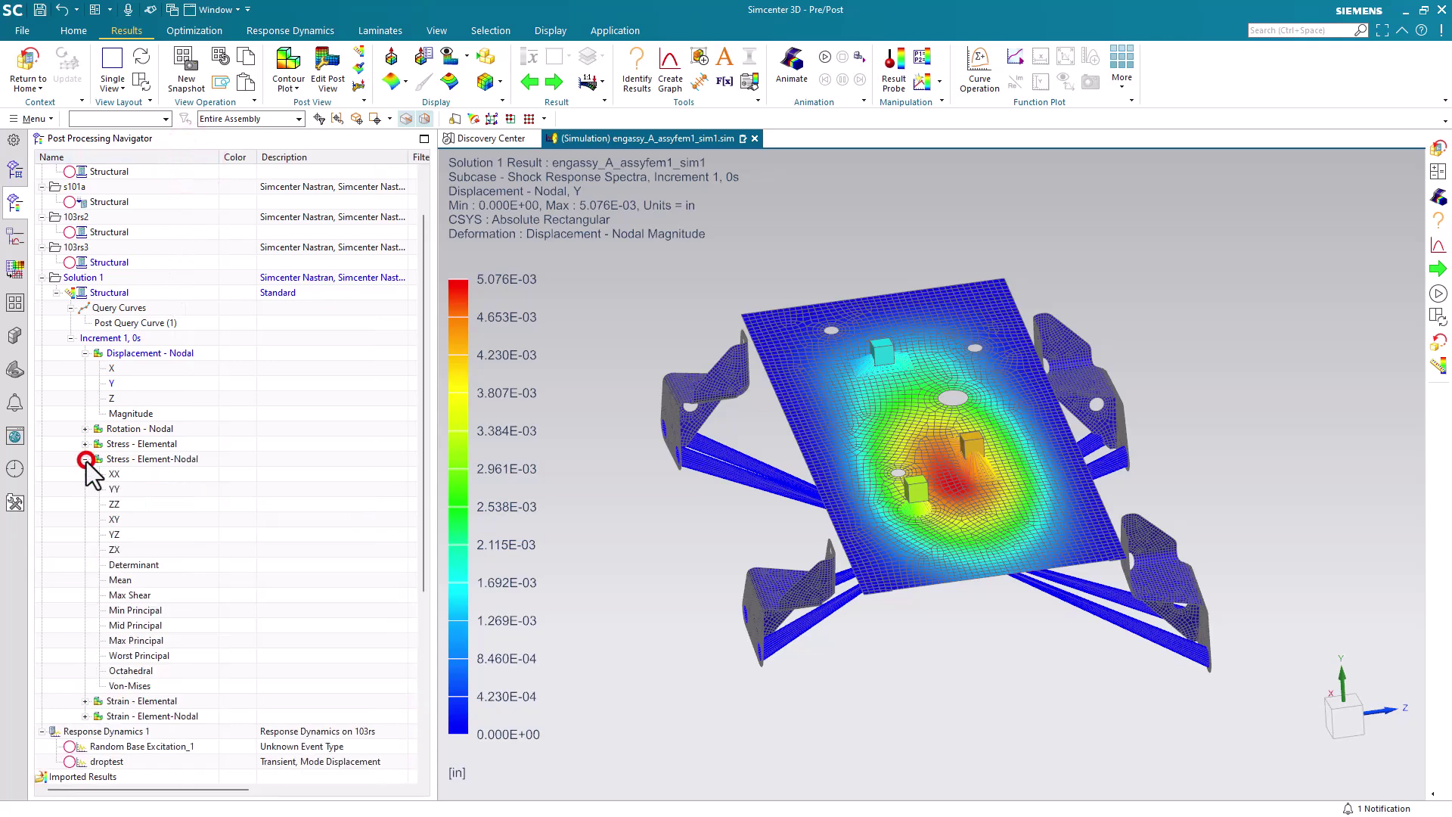
pyautogui.doubleClick(138, 686)
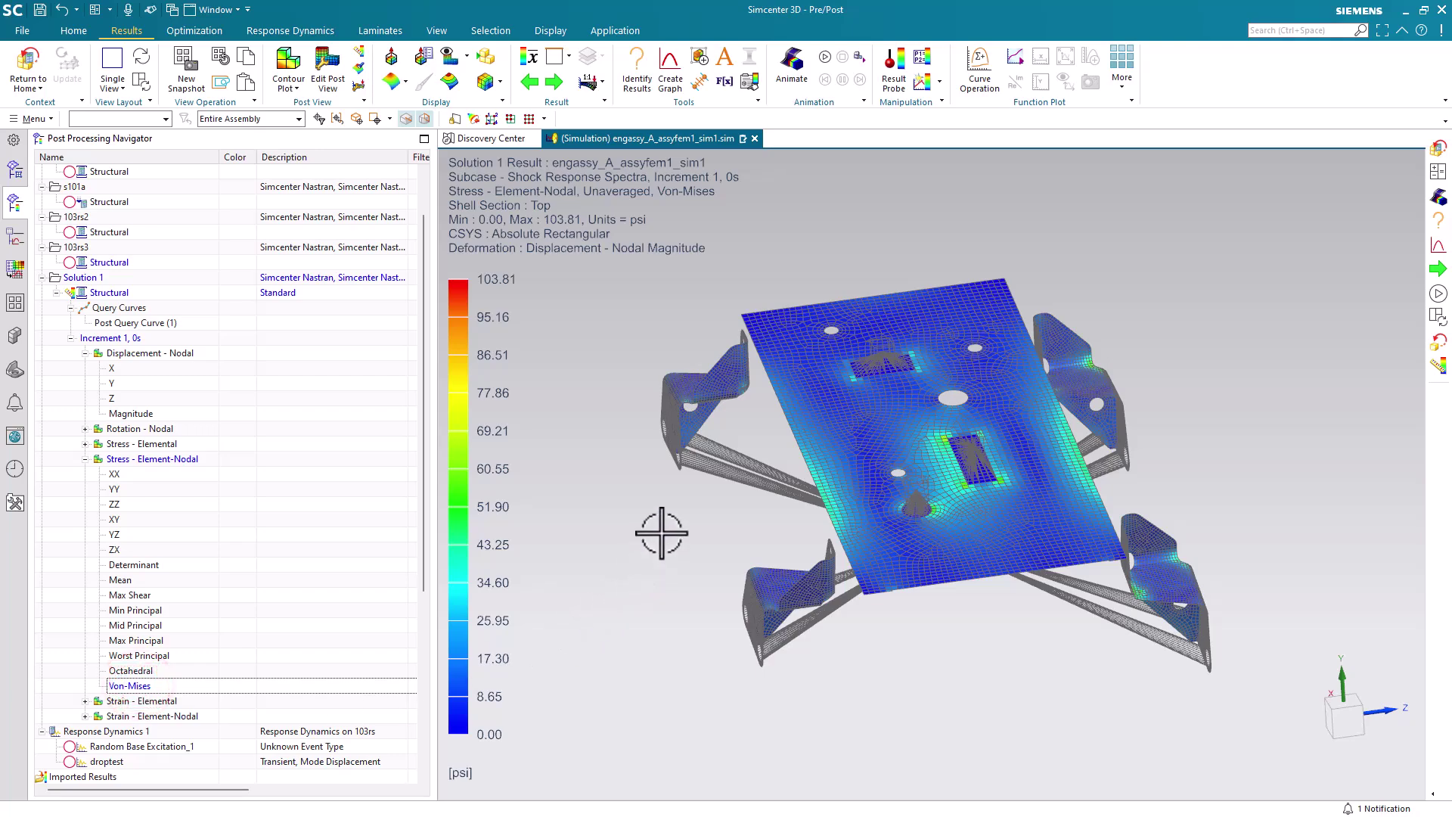
pyautogui.moveTo(658, 518); pyautogui.dragTo(602, 567, button='middle')
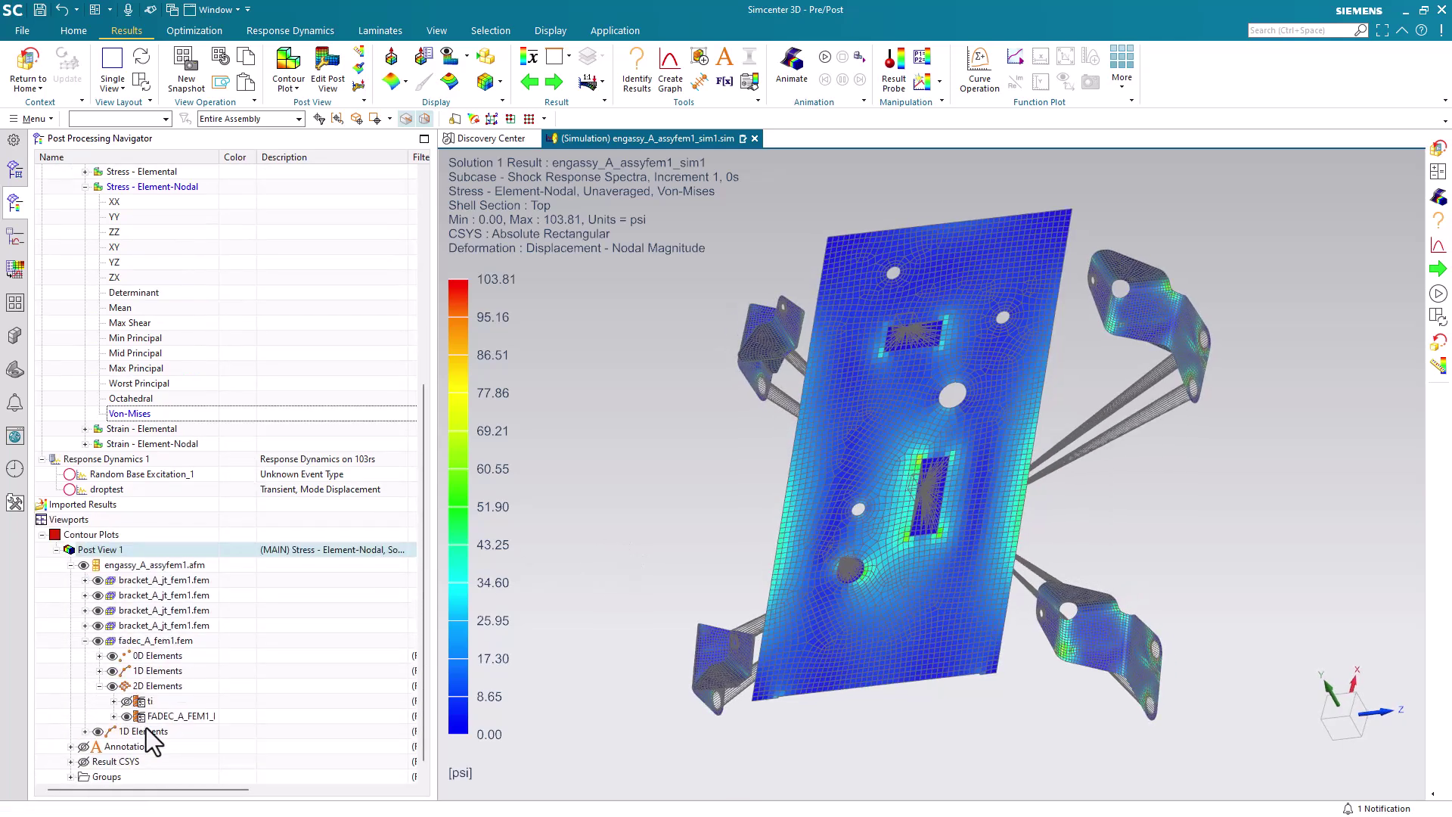
# Turn on Post View 1 annotations to label the minimum and maximum von Mises stress
pyautogui.click(84, 747)
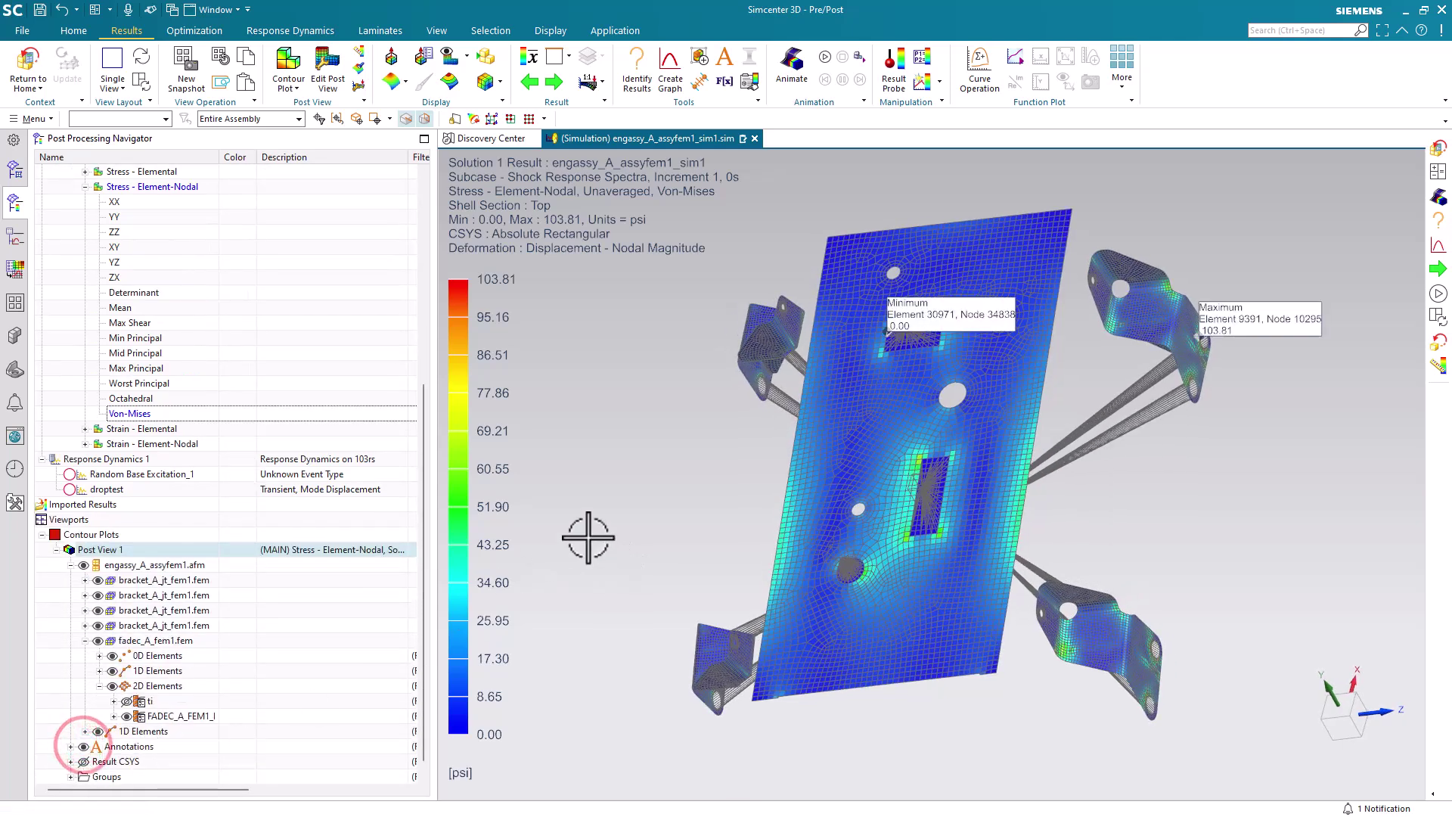
pyautogui.moveTo(583, 529)
pyautogui.mouseDown(button='middle')
pyautogui.moveTo(664, 453)
pyautogui.moveTo(719, 431)
pyautogui.moveTo(725, 471)
pyautogui.moveTo(653, 456)
pyautogui.mouseUp(button='middle')
pyautogui.scroll(5, 1232, 324)
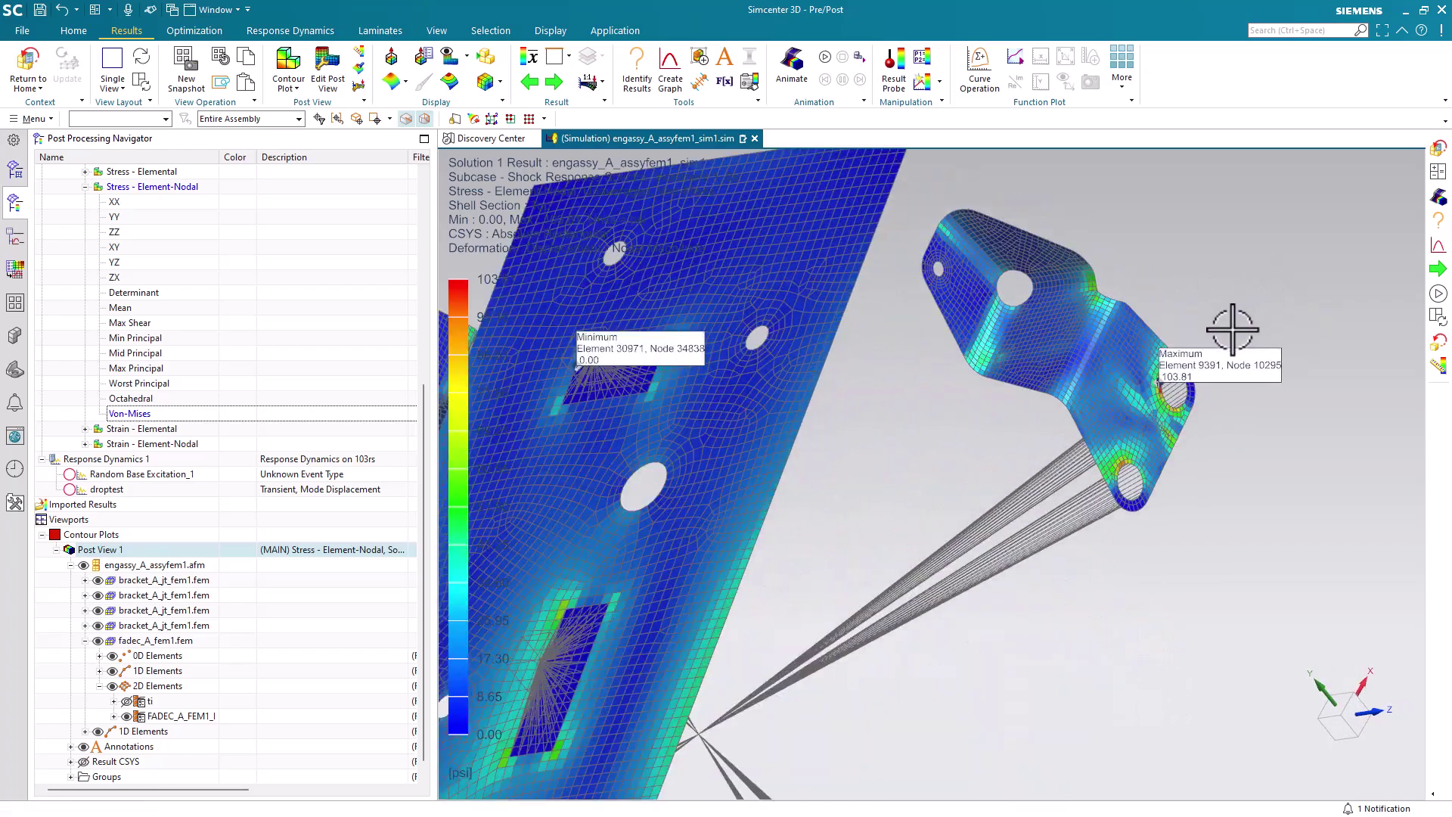
pyautogui.scroll(-5, 1138, 399)
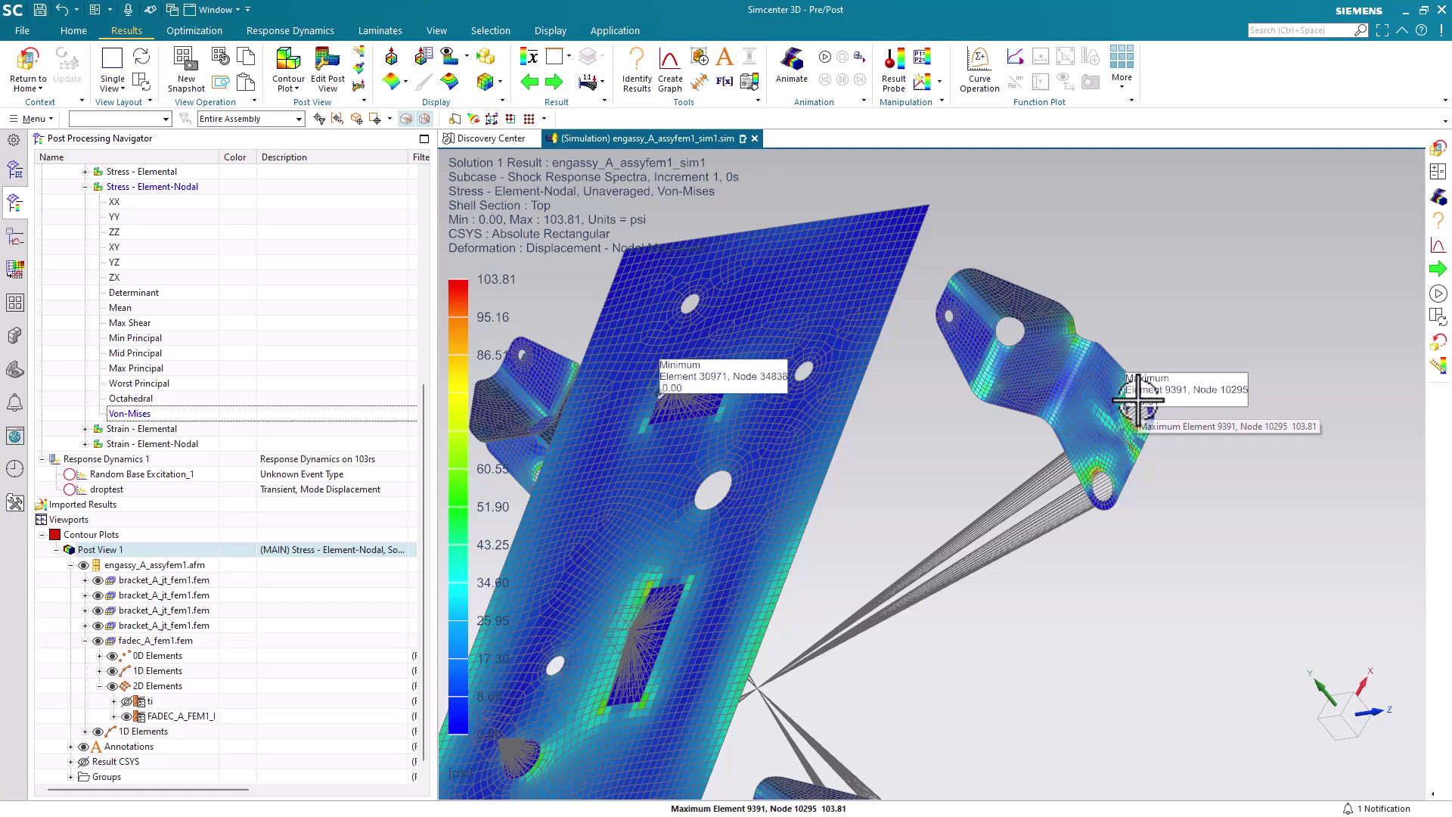
pyautogui.moveTo(1112, 382)
pyautogui.mouseDown(button='middle')
pyautogui.moveTo(1090, 394)
pyautogui.moveTo(1104, 398)
pyautogui.mouseUp(button='middle')
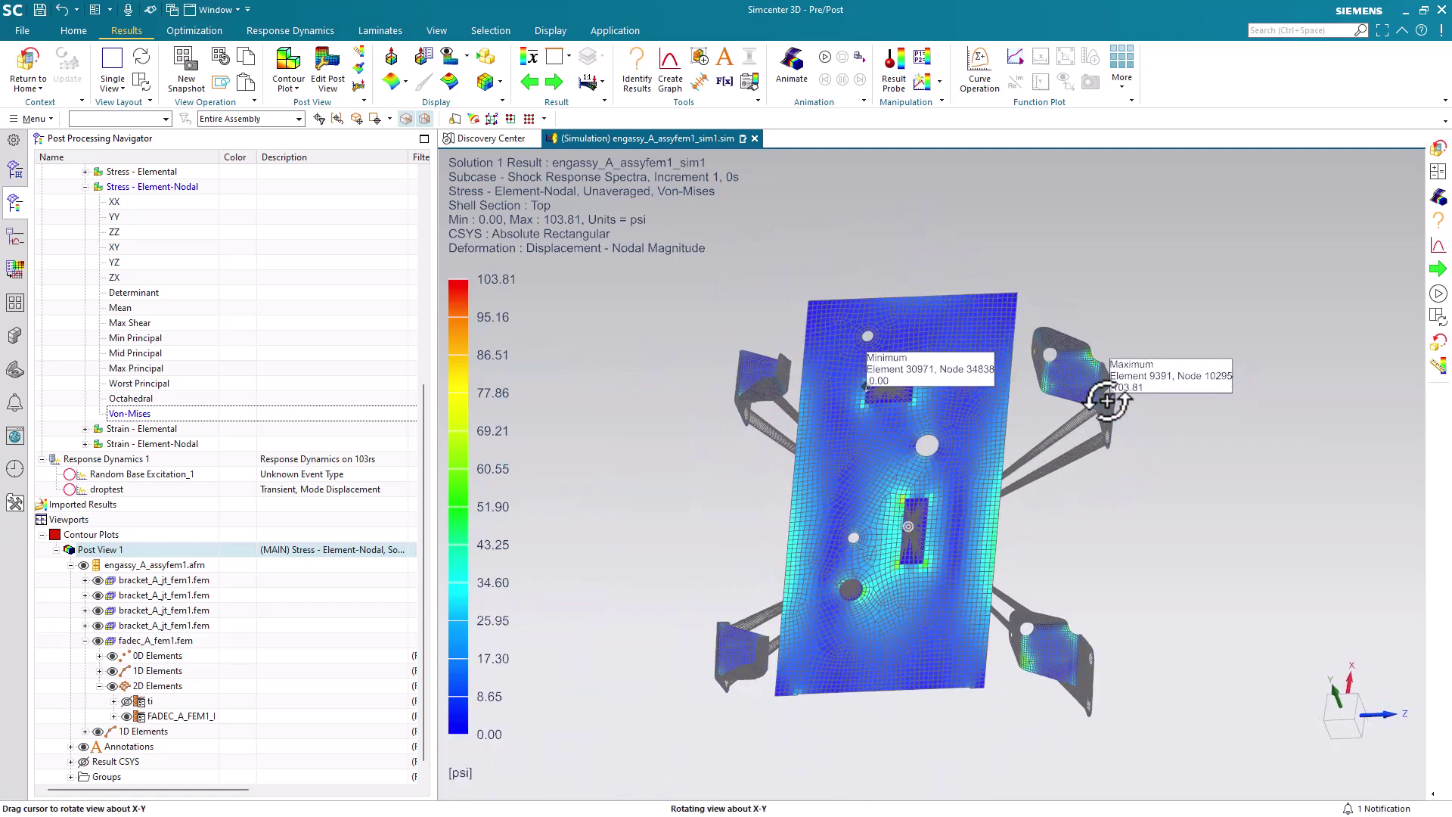
# Show the ti cover to view the box's top, then hide it again
pyautogui.click(126, 701)
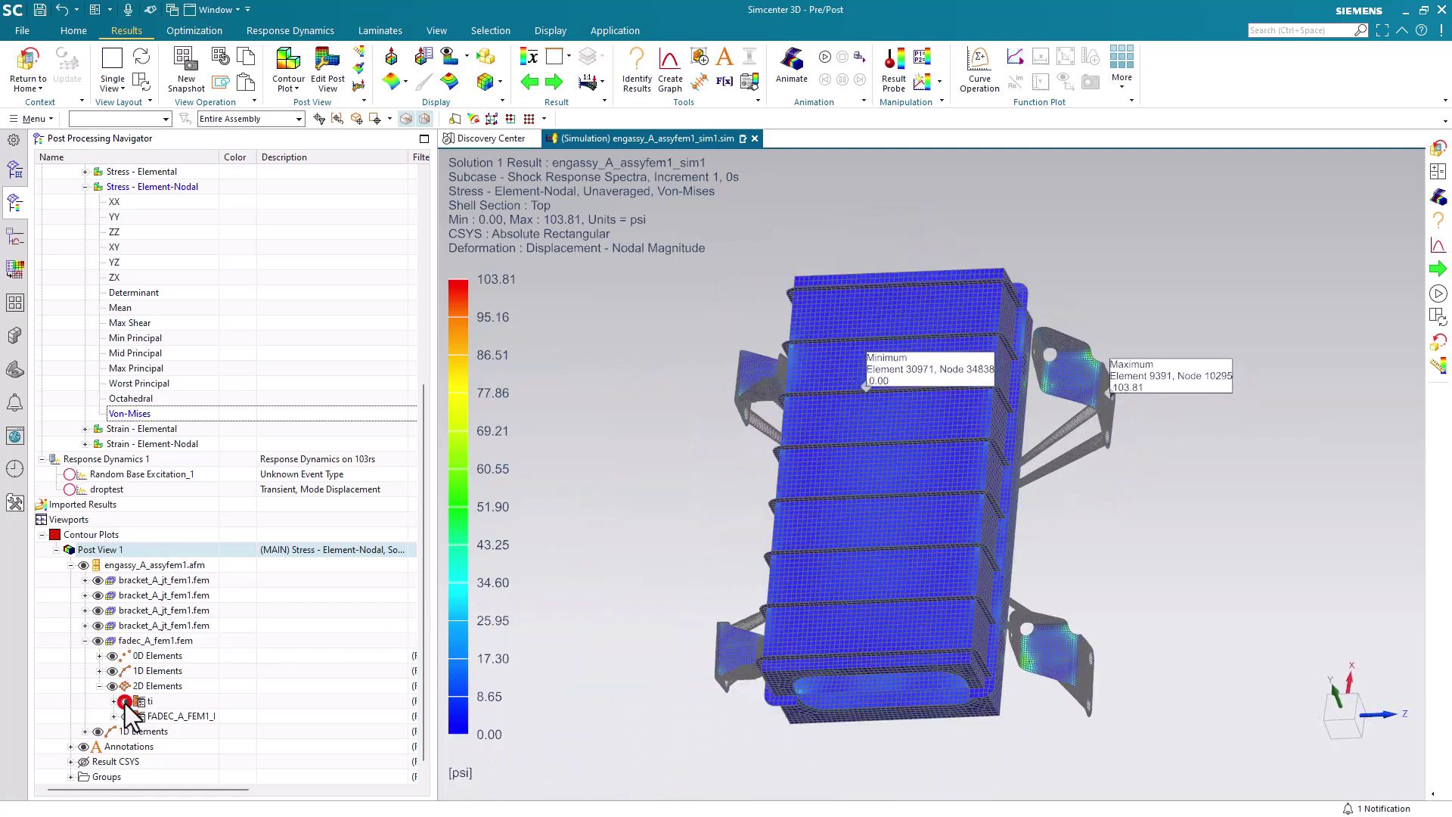
pyautogui.moveTo(690, 509); pyautogui.dragTo(710, 484, button='middle')
pyautogui.scroll(-1, 177, 698)
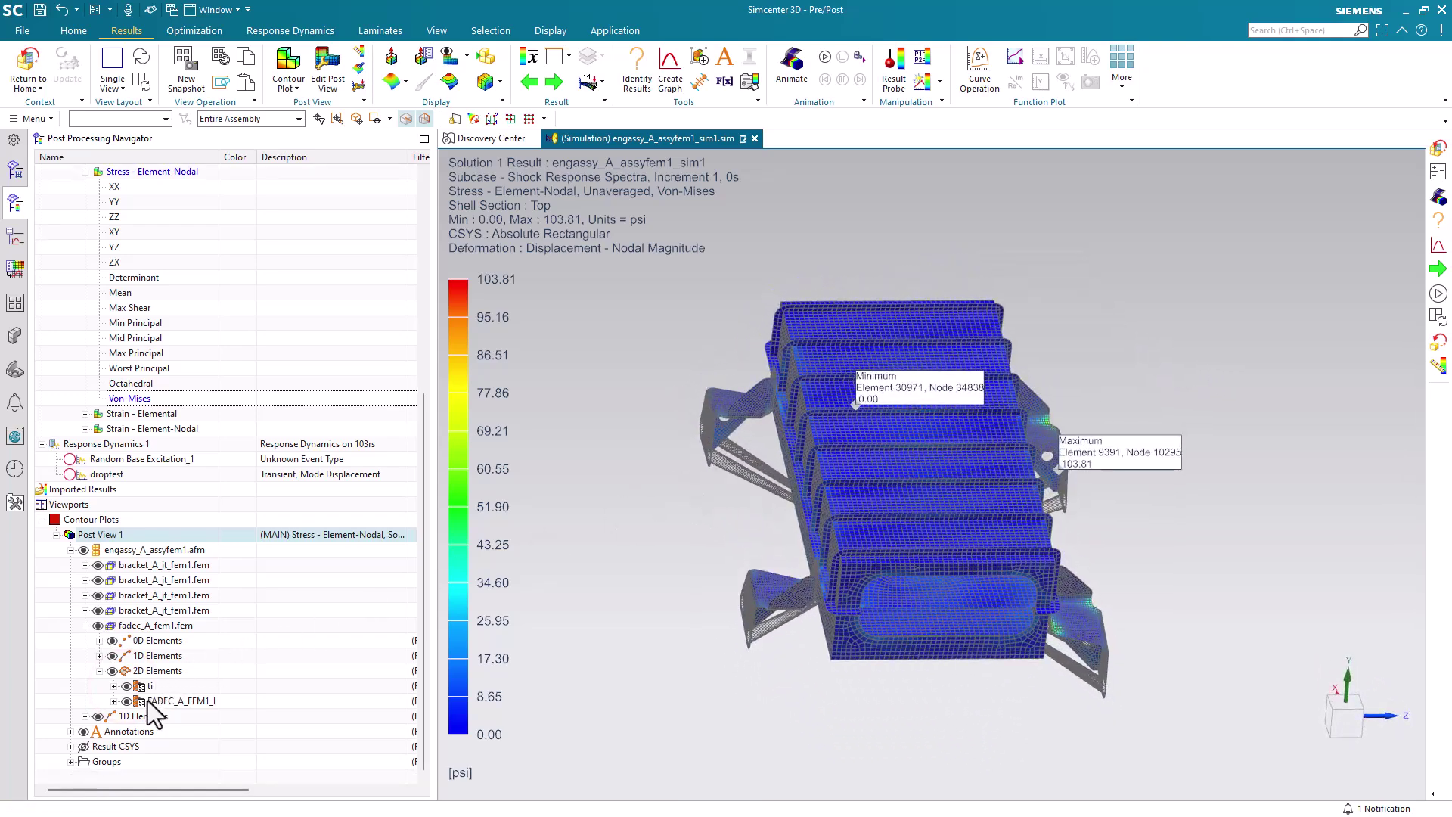
pyautogui.click(127, 686)
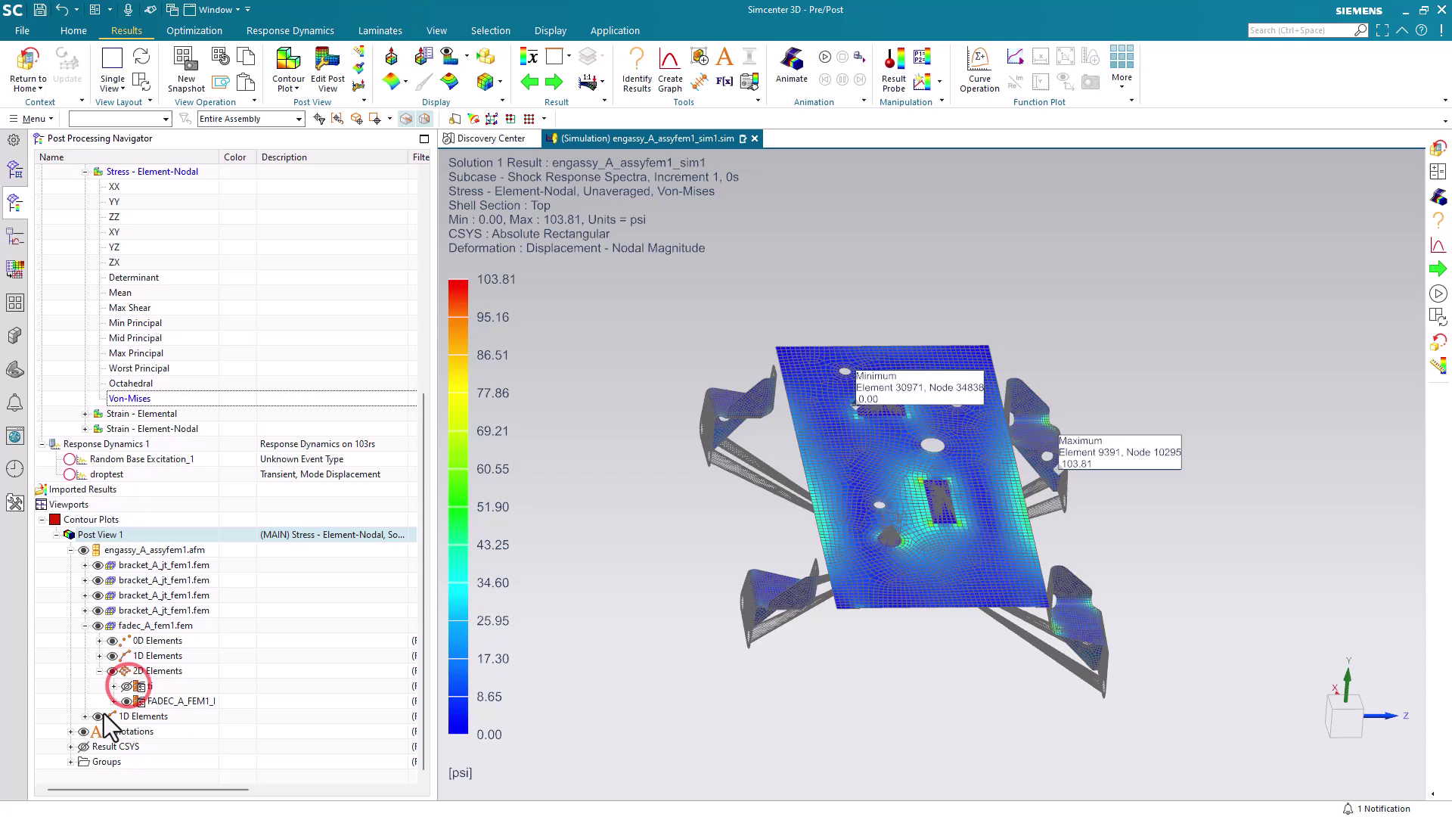
# Plot Strain - Element-Nodal Von-Mises on the board, ranging 5.601E-20 to 9.022E-05 in/in
pyautogui.click(86, 429)
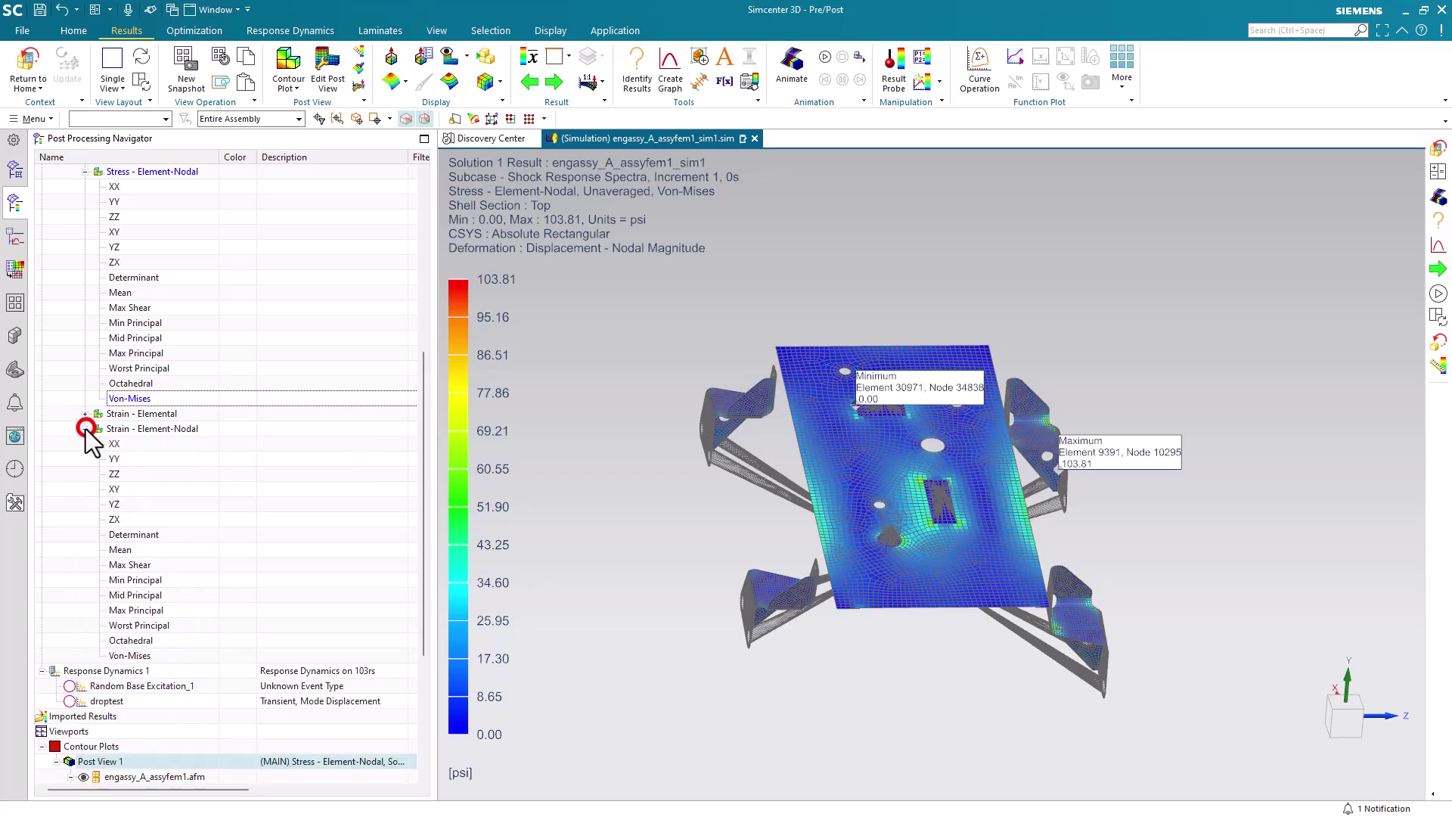
pyautogui.doubleClick(132, 655)
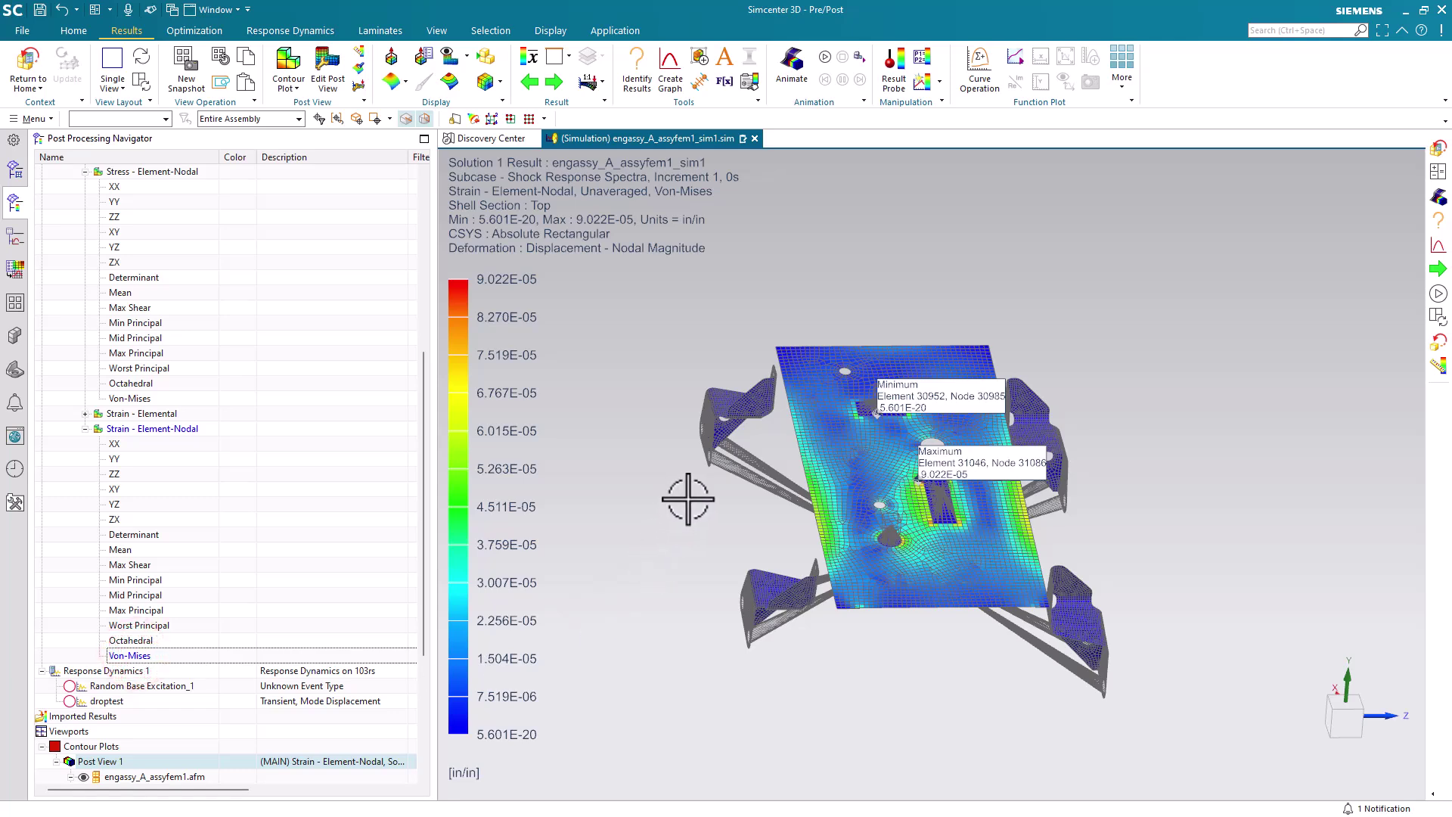
pyautogui.moveTo(687, 496)
pyautogui.mouseDown(button='middle')
pyautogui.moveTo(720, 527)
pyautogui.moveTo(697, 518)
pyautogui.mouseUp(button='middle')
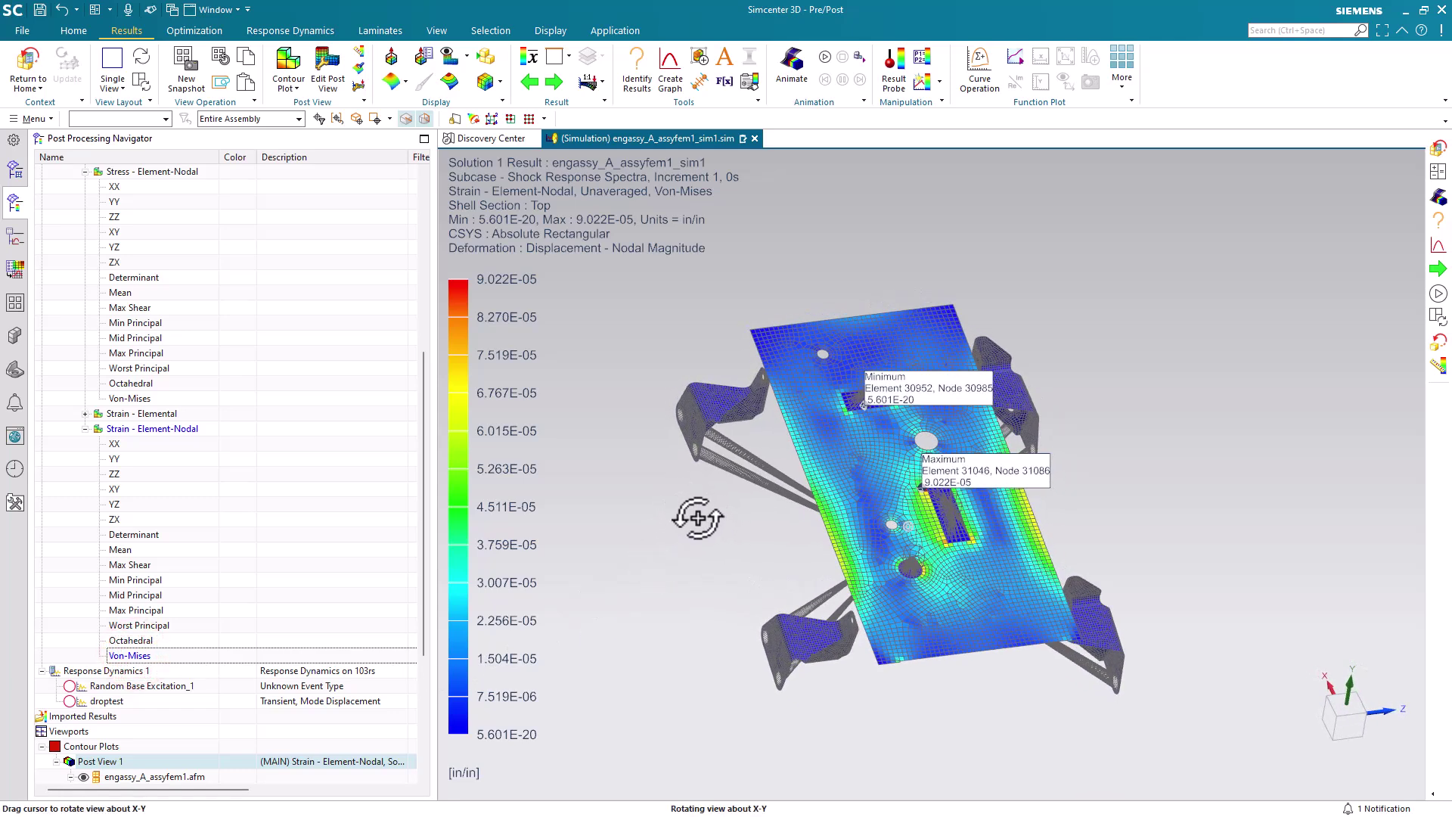